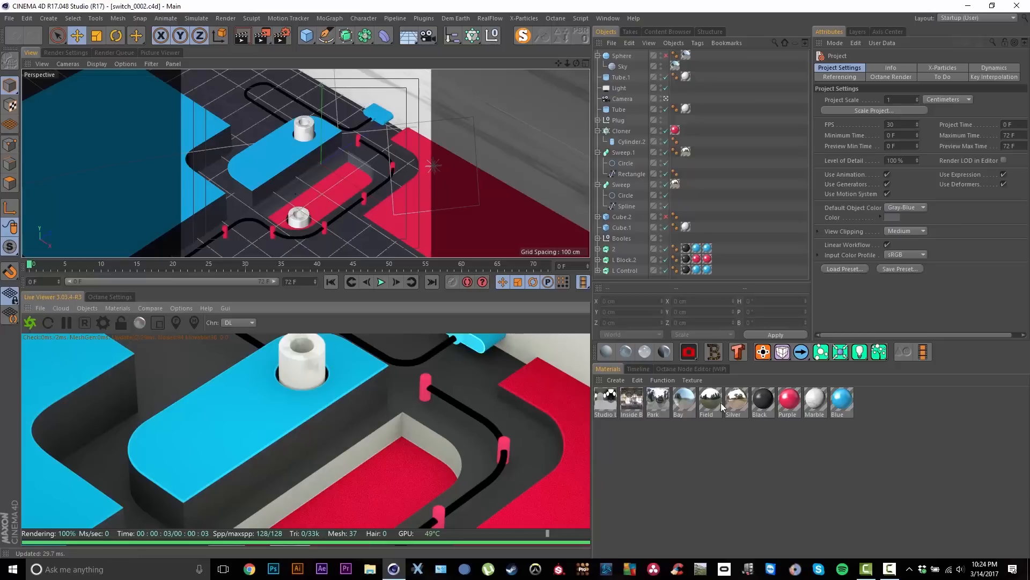
# Examine the reflectance layers of the Black and Purple materials
pyautogui.click(769, 400)
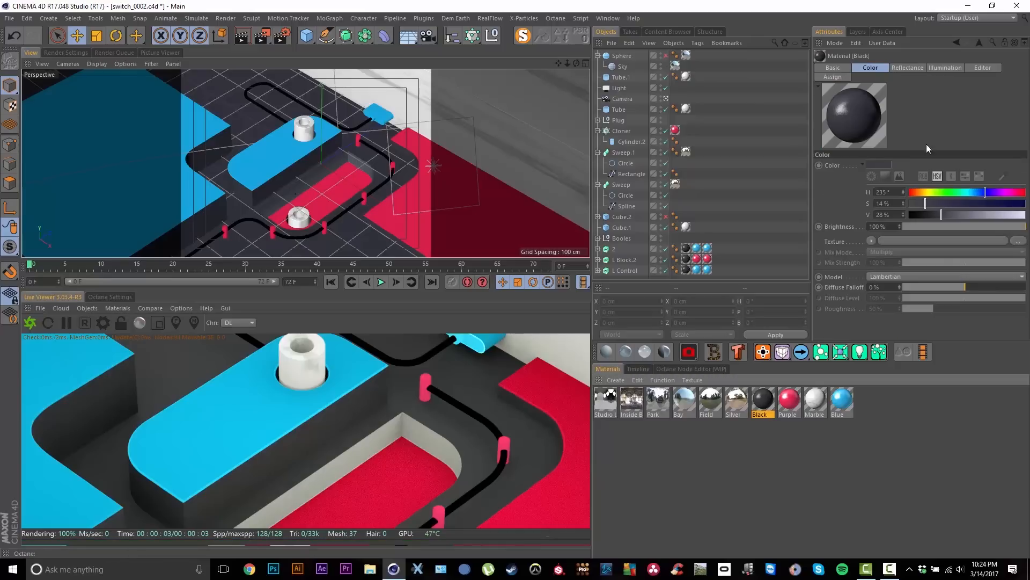
pyautogui.click(901, 67)
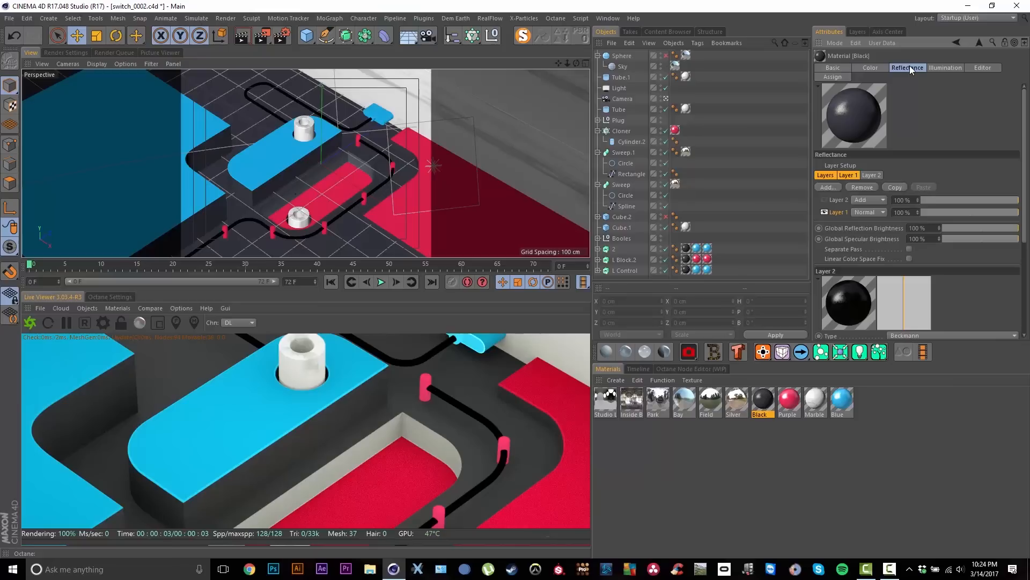
pyautogui.click(789, 400)
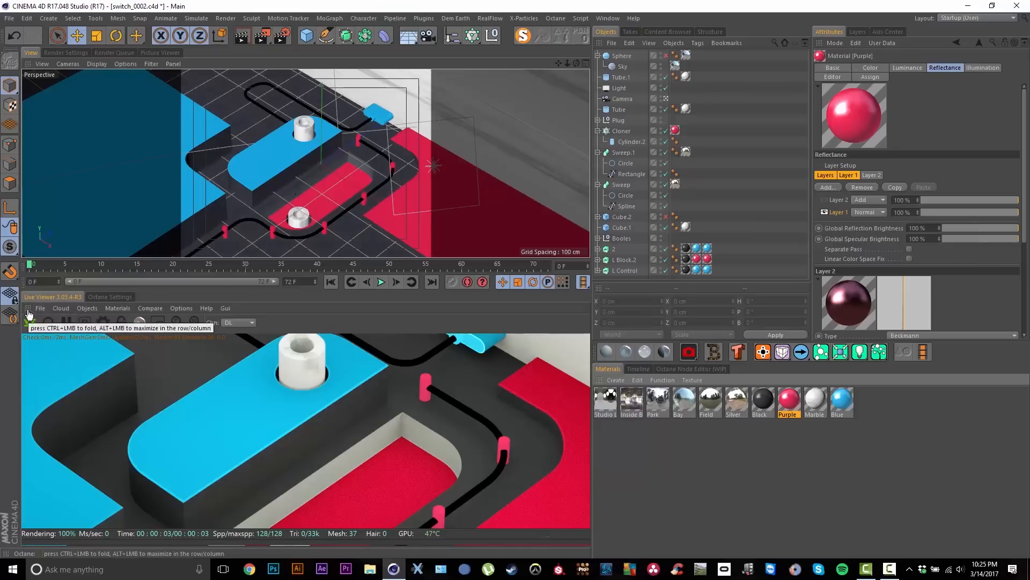
# Dock the Live Viewer and Octane Settings together beside the perspective viewport, with the Live Viewer in front
pyautogui.moveTo(28, 311); pyautogui.dragTo(585, 167)
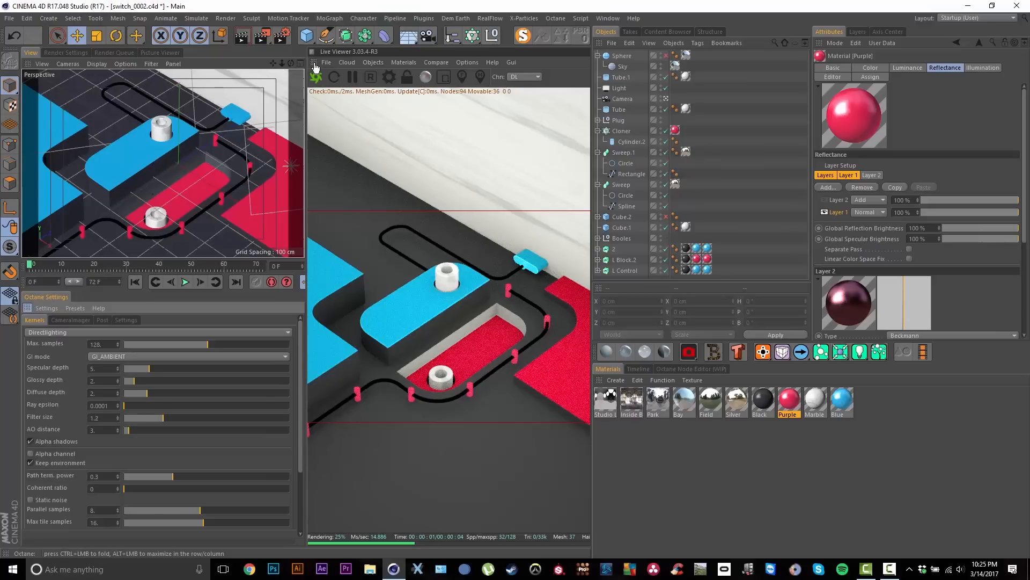
pyautogui.moveTo(315, 63); pyautogui.dragTo(315, 64)
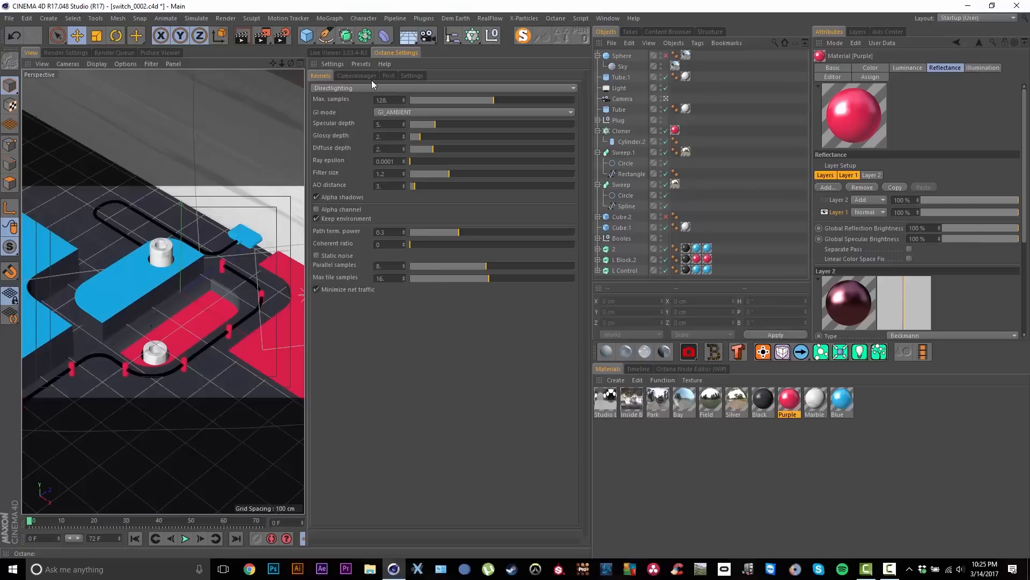
pyautogui.click(357, 53)
pyautogui.click(376, 53)
pyautogui.click(359, 53)
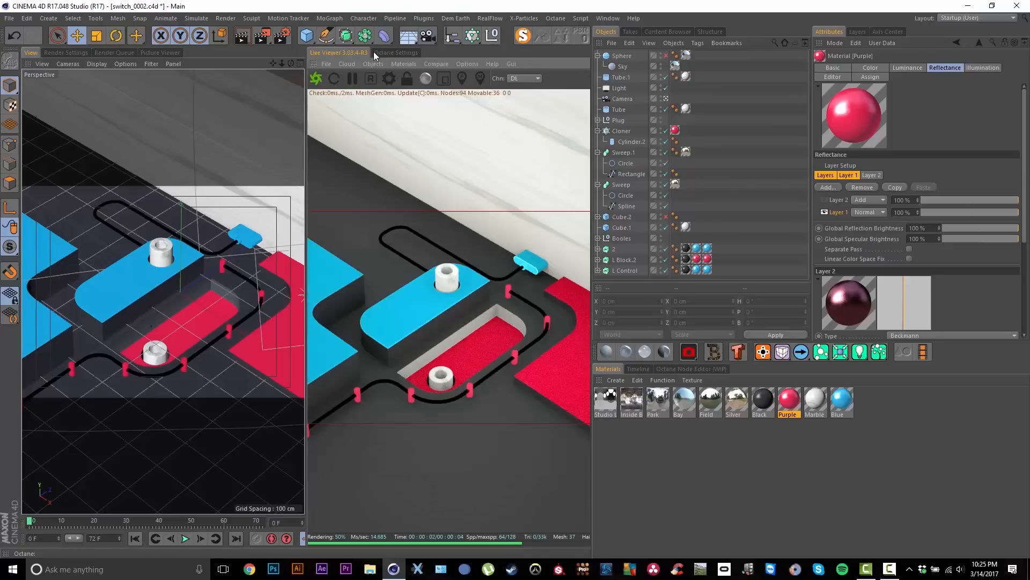
# Widen the viewport and Live Viewer area, giving the Live Viewer slightly more width than the perspective view
pyautogui.moveTo(307, 163); pyautogui.dragTo(363, 164)
pyautogui.moveTo(615, 205); pyautogui.dragTo(702, 206)
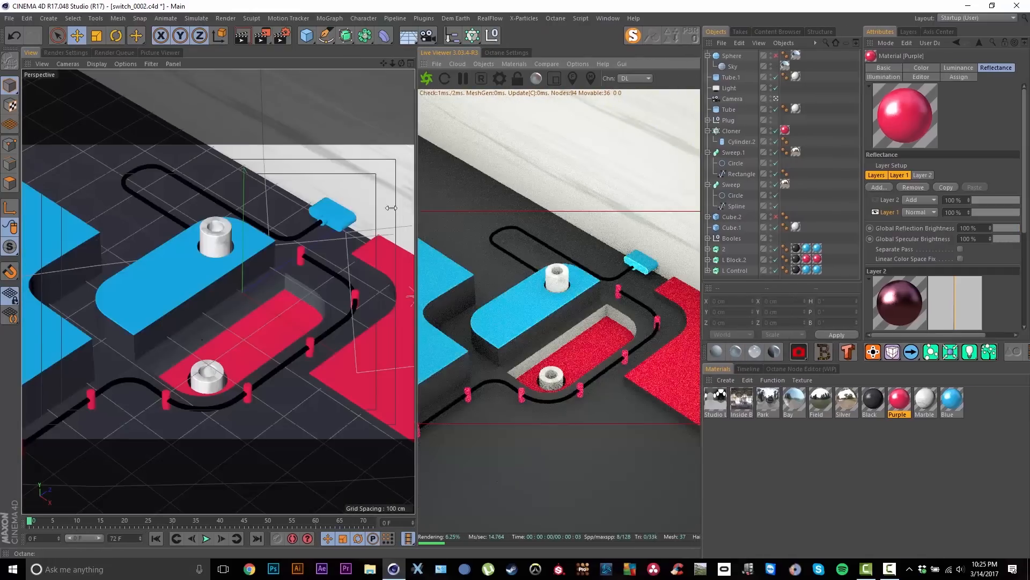
pyautogui.moveTo(400, 207); pyautogui.dragTo(333, 208)
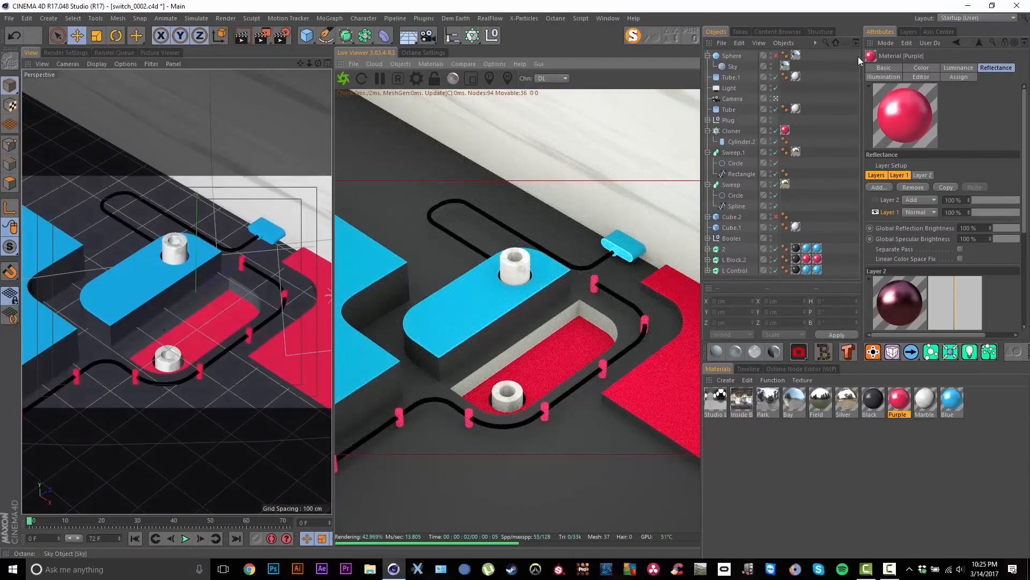
# Leave the scene camera, orbit around the model to preview it in the live render, and return to the camera view
pyautogui.click(776, 99)
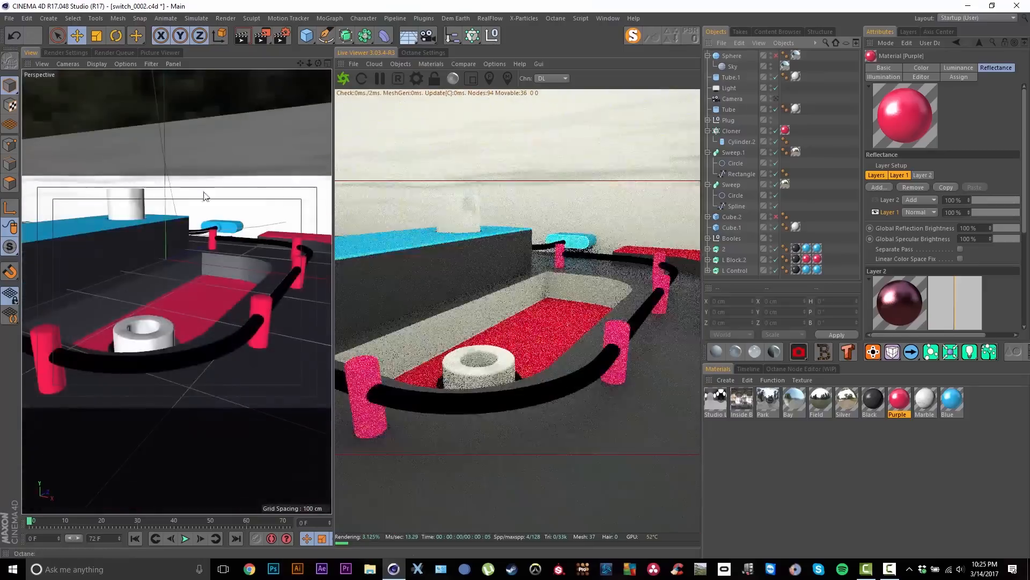
pyautogui.keyDown('alt'); pyautogui.moveTo(211, 179); pyautogui.dragTo(172, 230); pyautogui.keyUp('alt')
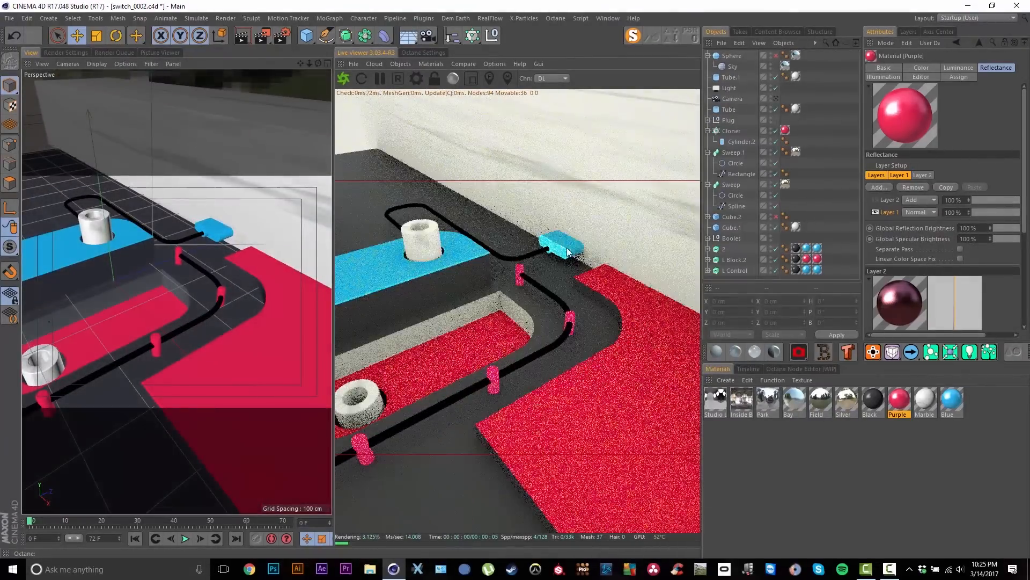
pyautogui.click(777, 99)
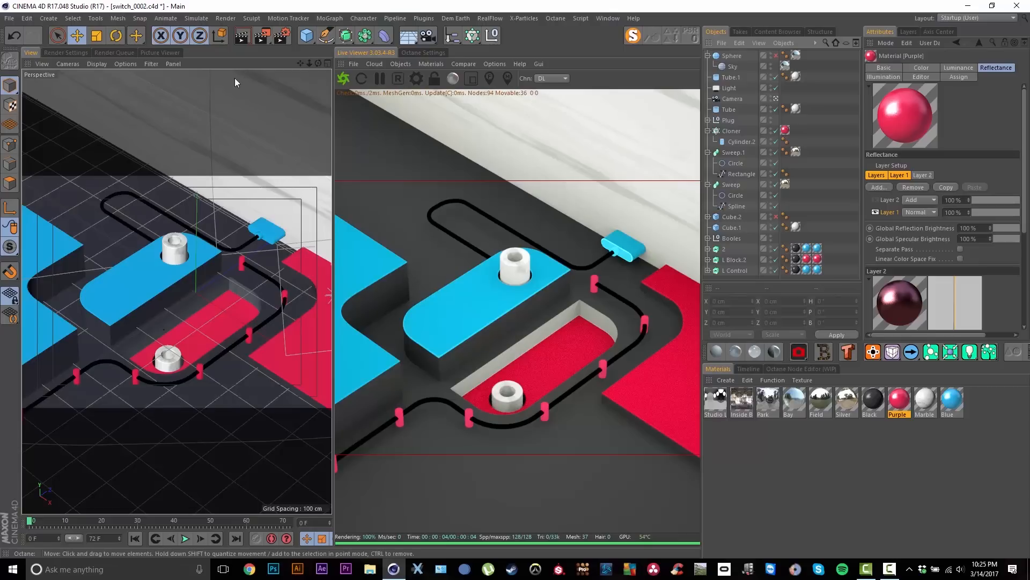
# Load the Startup (User) layout and bring the Live Viewer to the front
pyautogui.click(612, 18)
pyautogui.moveTo(620, 33)
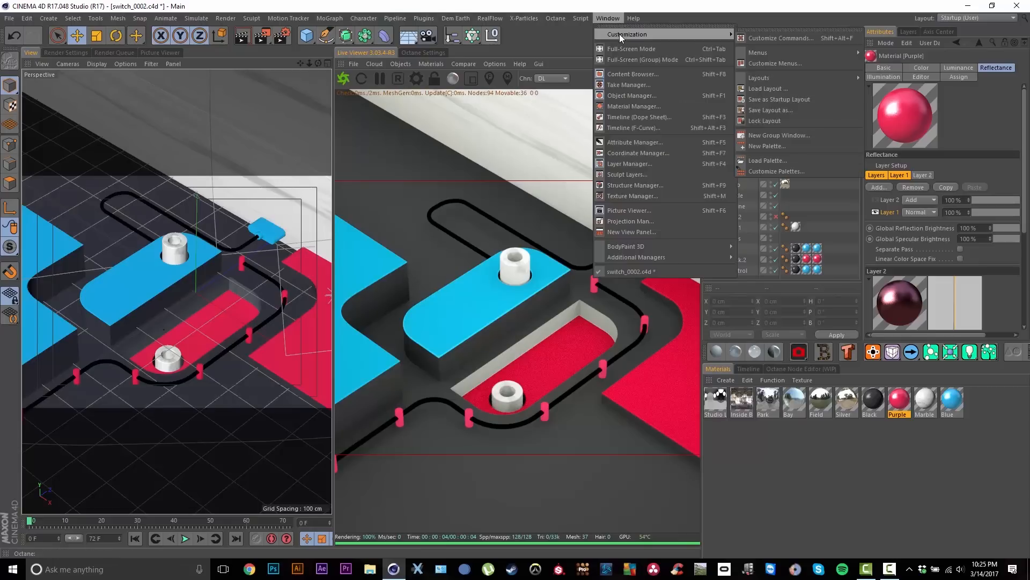
pyautogui.moveTo(789, 79)
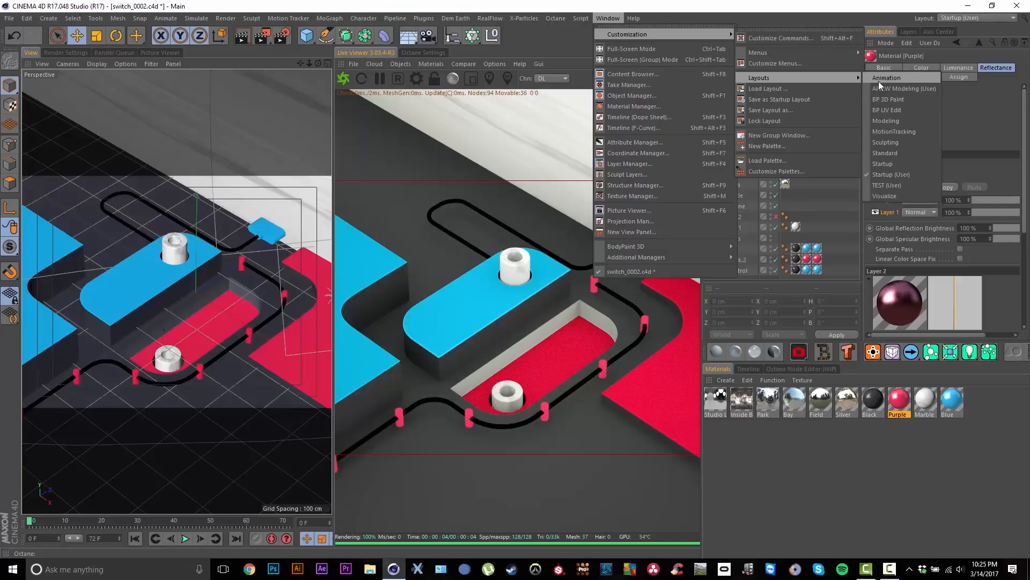
pyautogui.click(899, 174)
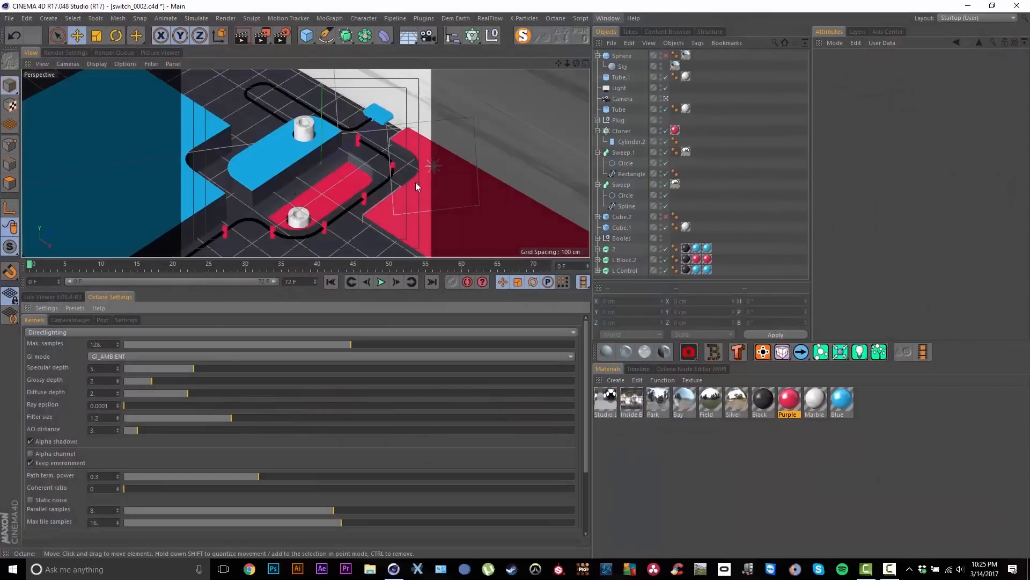
pyautogui.click(69, 298)
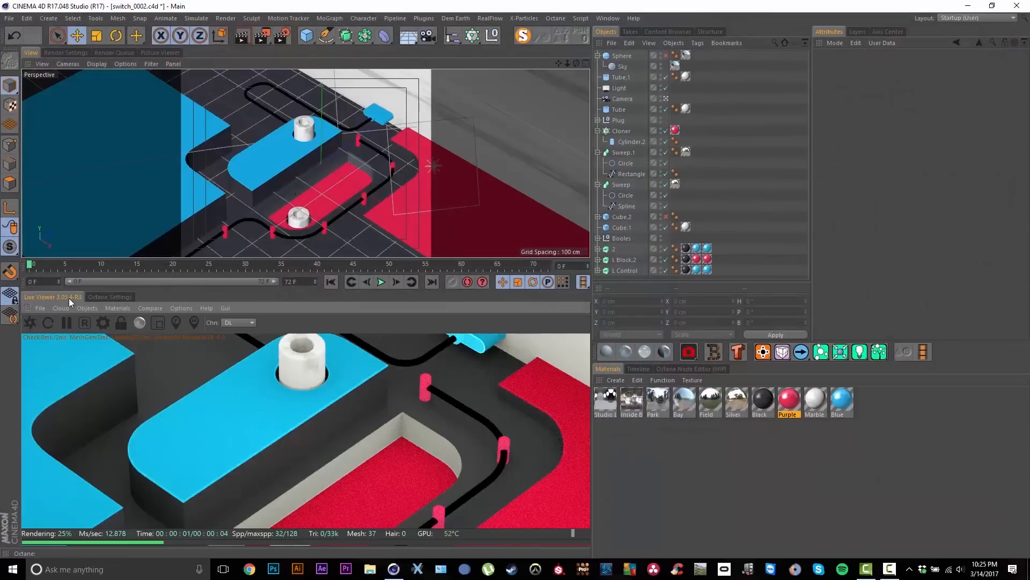
# Restart the Octane live render with its resolution locked and enlarge the Live Viewer to show the whole image
pyautogui.click(30, 322)
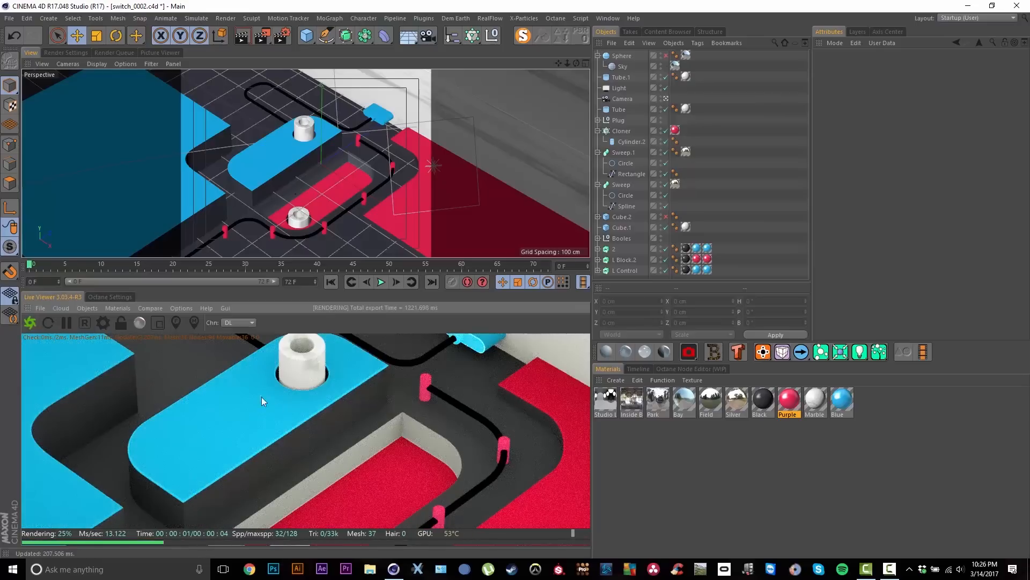
pyautogui.click(121, 322)
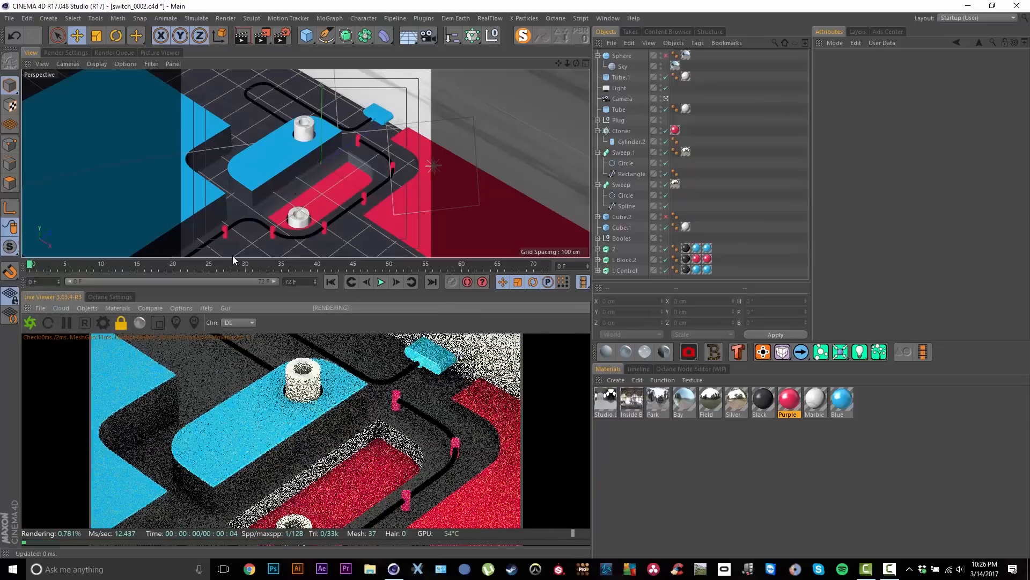
pyautogui.moveTo(195, 258); pyautogui.dragTo(195, 132)
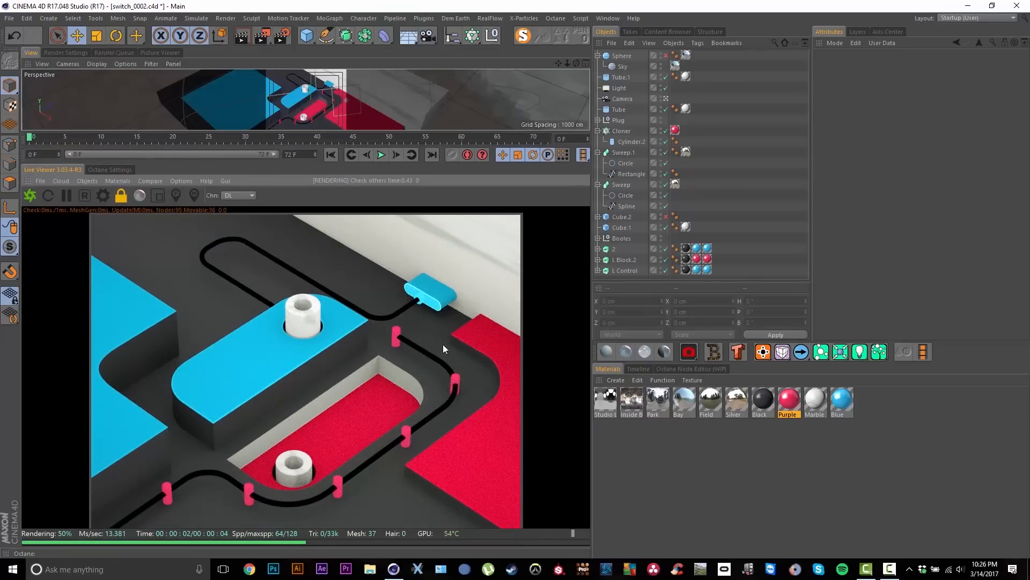
# Unlock the live render resolution and set the render output size to 1920 x 1080 pixels
pyautogui.click(281, 37)
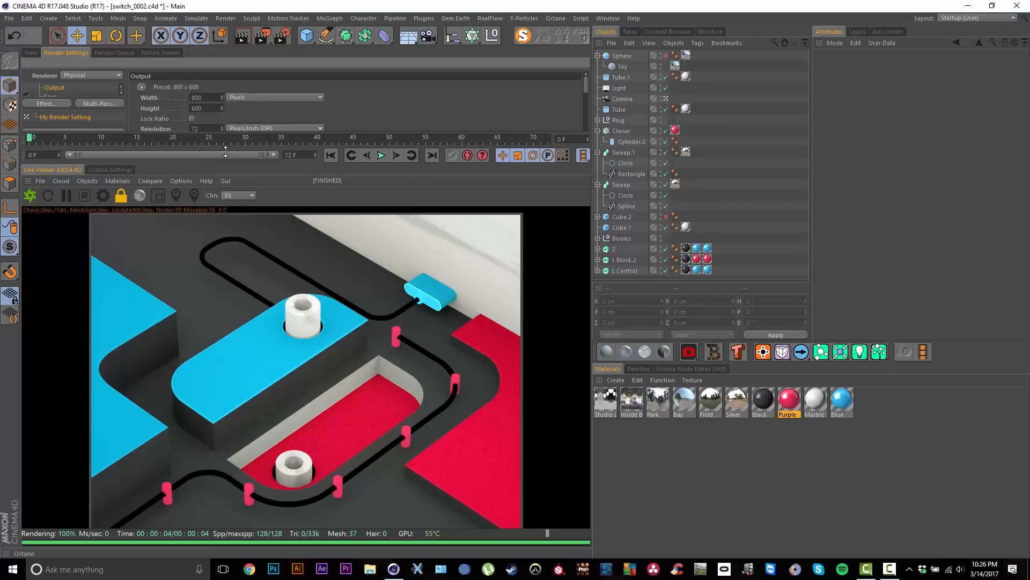
pyautogui.moveTo(223, 142); pyautogui.dragTo(223, 212)
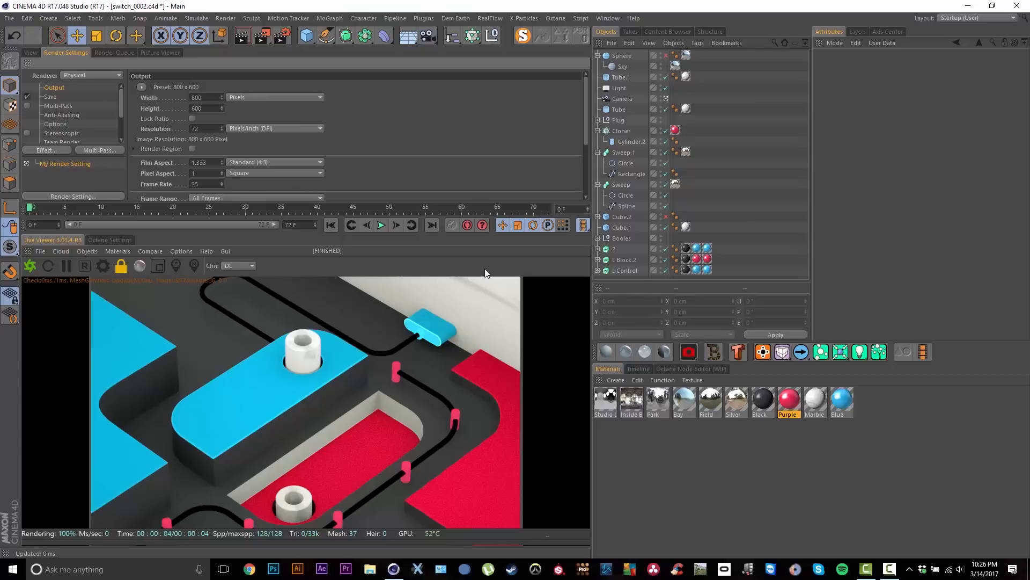
pyautogui.click(120, 265)
pyautogui.click(207, 97)
pyautogui.write('1920')
pyautogui.press('Tab')
pyautogui.press('Tab')
pyautogui.write('1080')
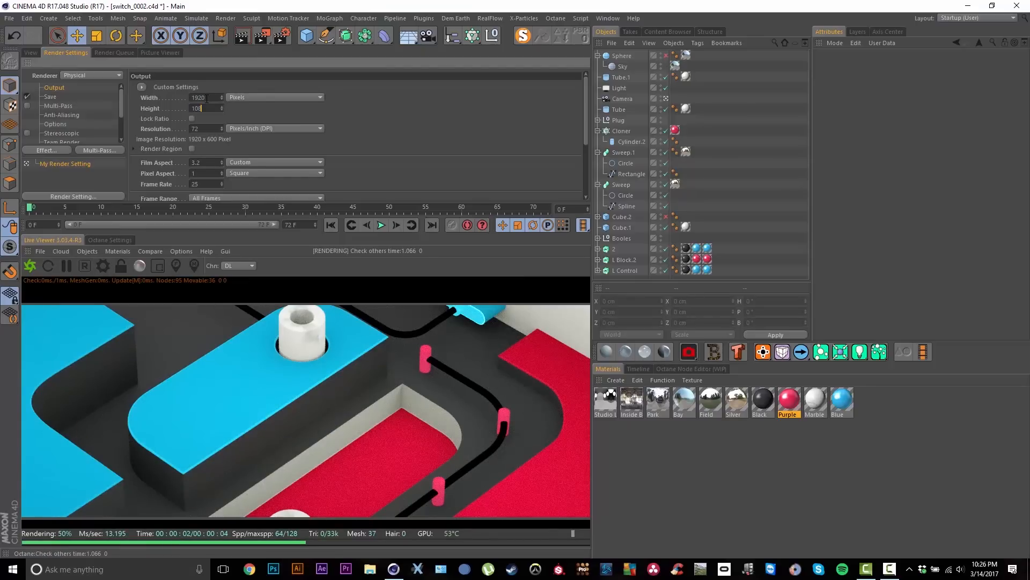
pyautogui.press('Return')
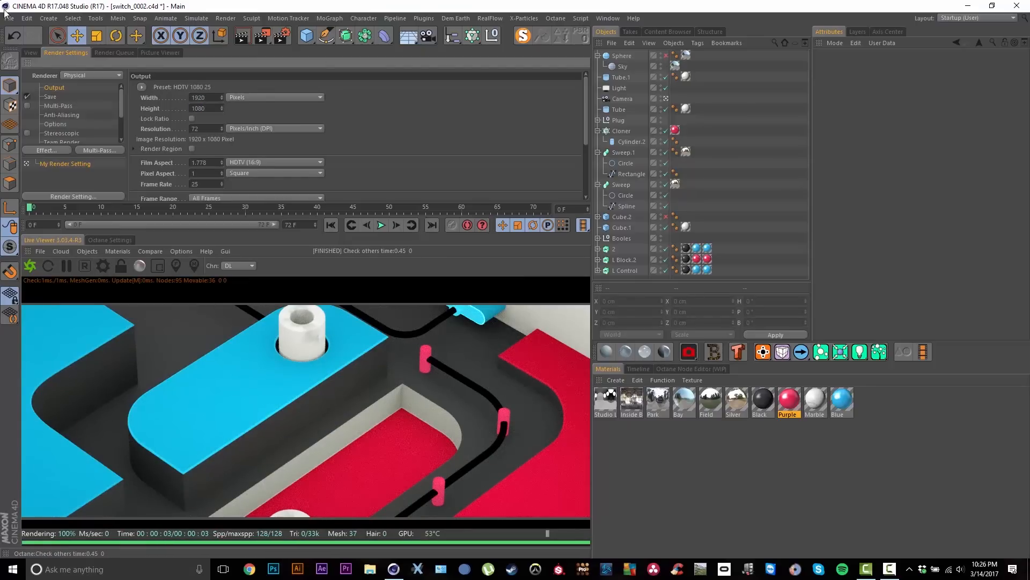
# Return to the perspective view and restart the live render with its resolution locked to the 1920 x 1080 output size
pyautogui.click(30, 52)
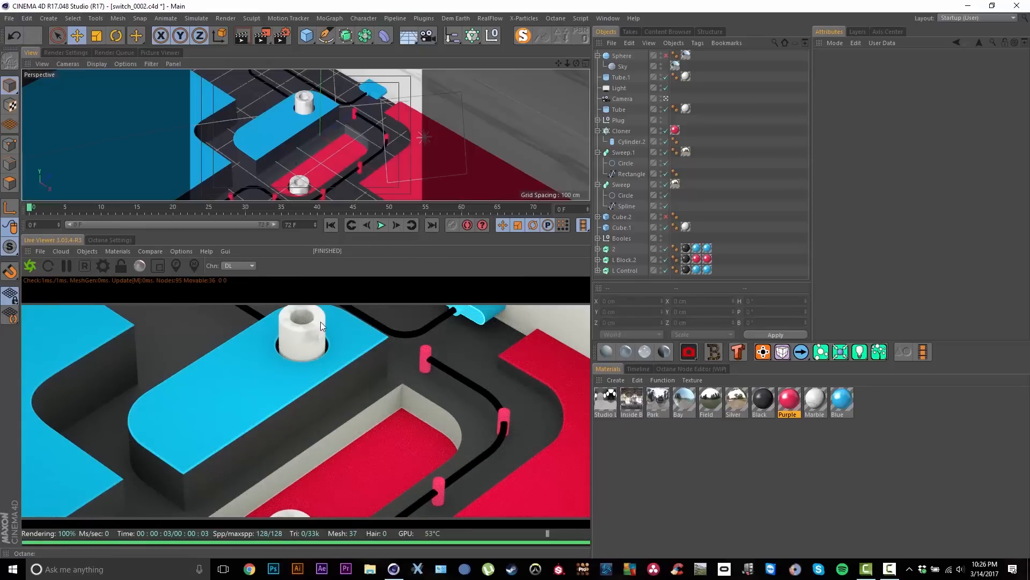
pyautogui.click(29, 266)
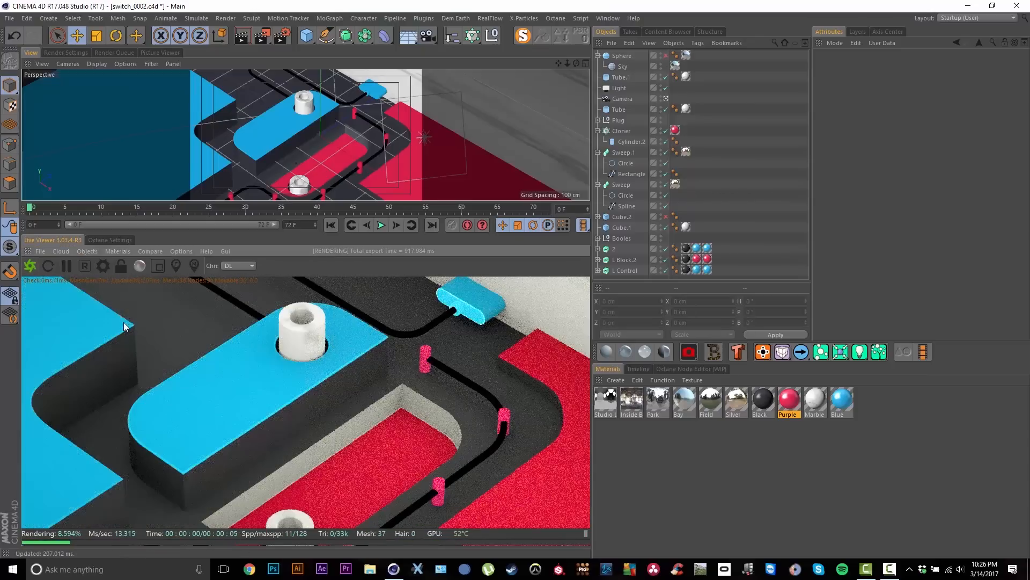
pyautogui.click(121, 267)
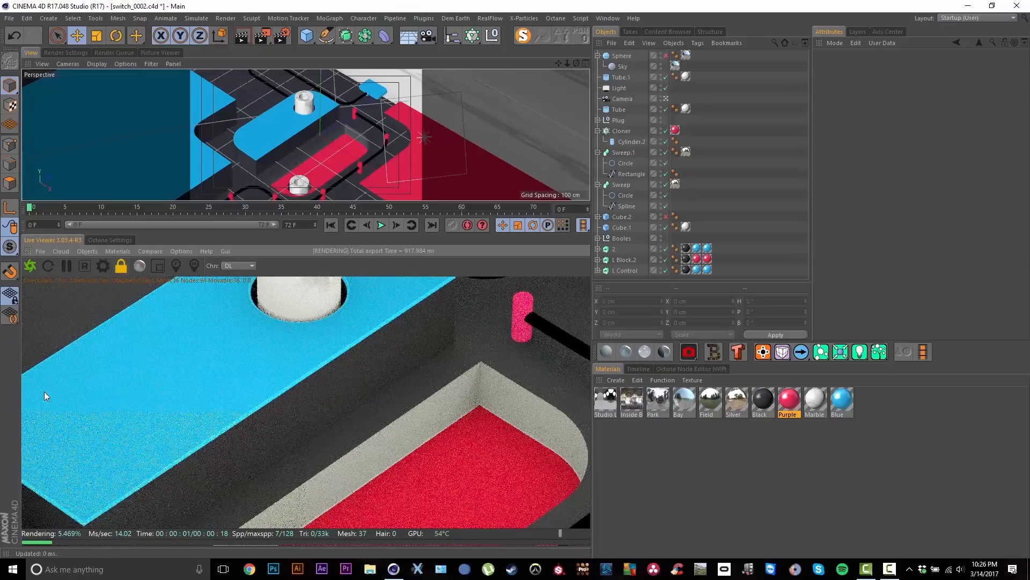
# Set the render output size to 800 x 600 pixels
pyautogui.click(282, 37)
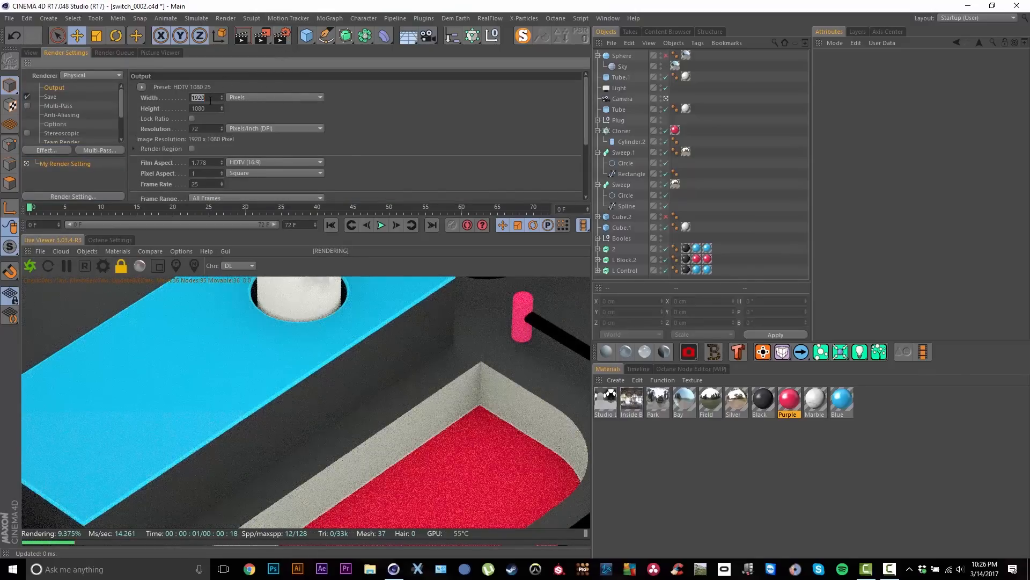
pyautogui.press('Tab')
pyautogui.press('Tab')
pyautogui.write('600')
pyautogui.press('Return')
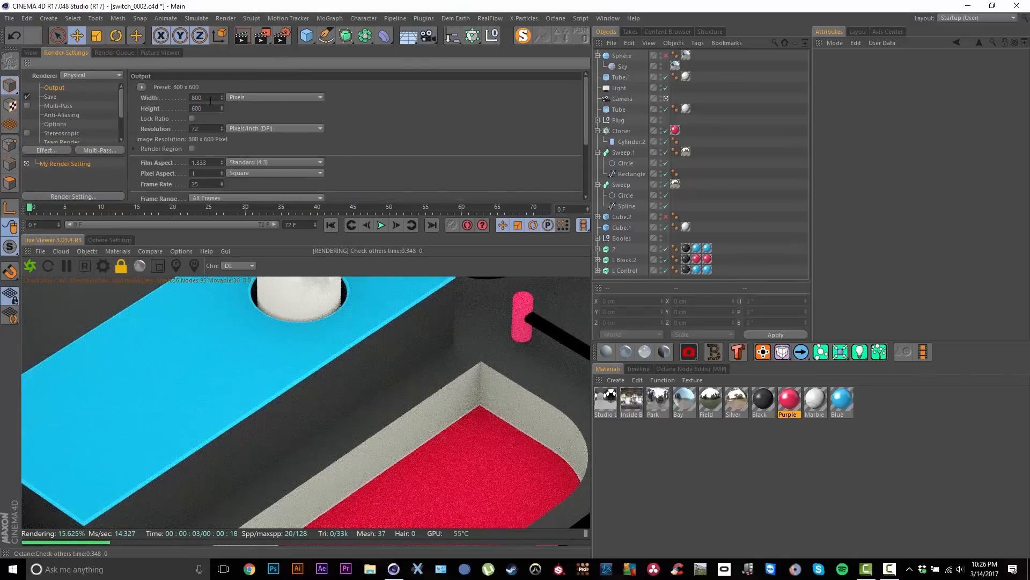
# Restart the live render from the perspective view and resize the layout to enlarge the viewport and the materials area
pyautogui.click(35, 52)
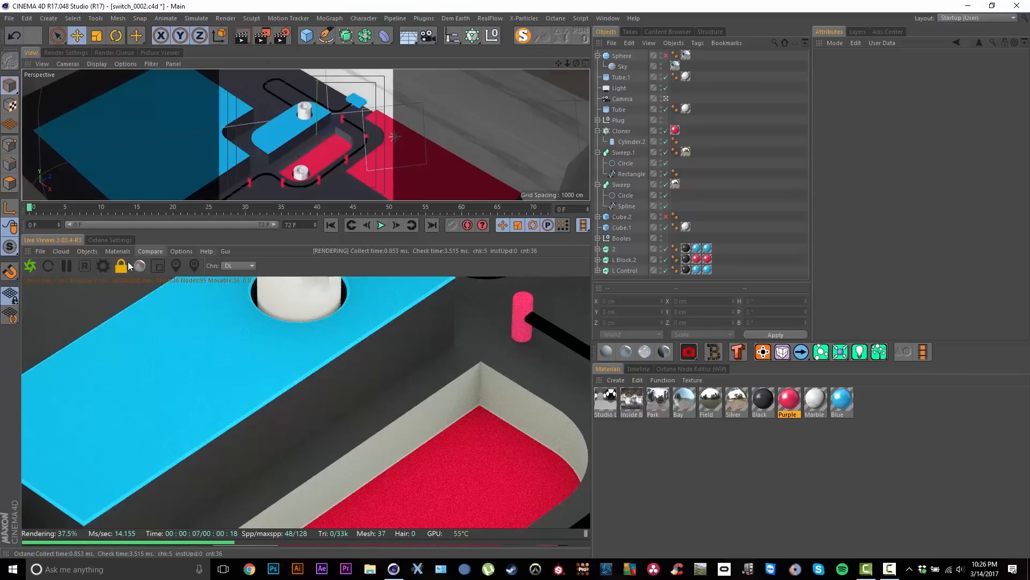
pyautogui.click(30, 265)
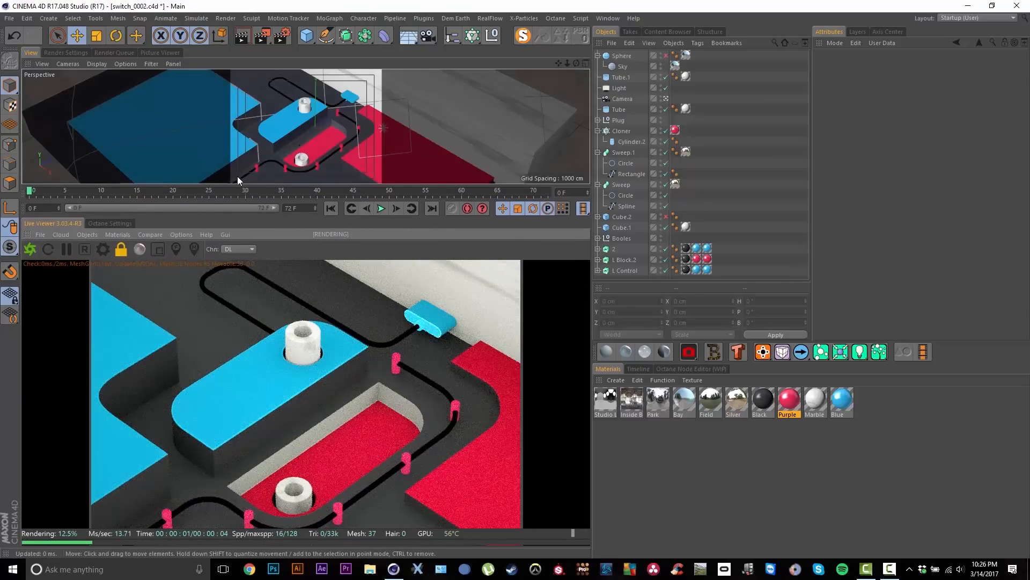
pyautogui.moveTo(238, 186); pyautogui.dragTo(238, 260)
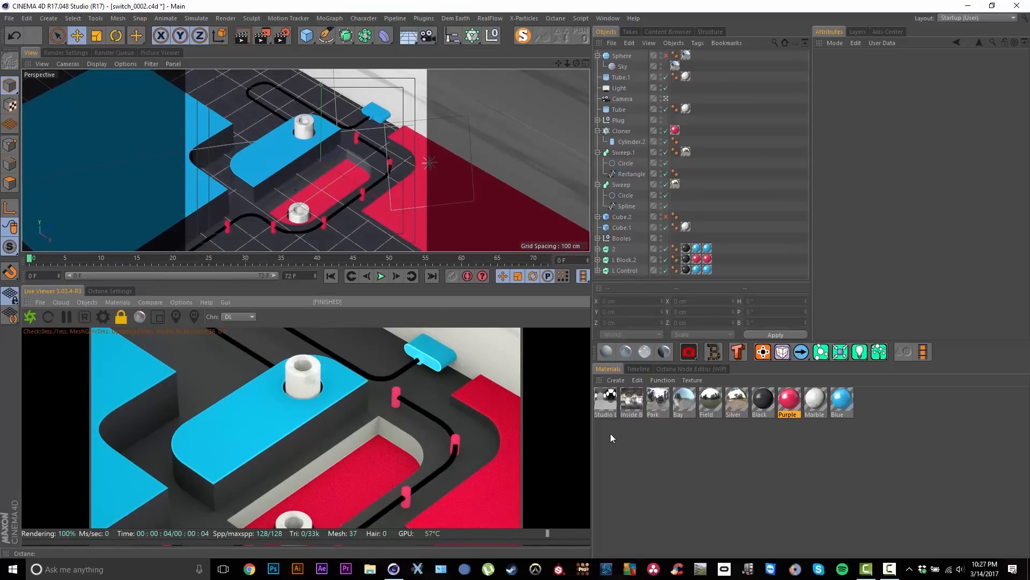
pyautogui.moveTo(591, 435); pyautogui.dragTo(568, 435)
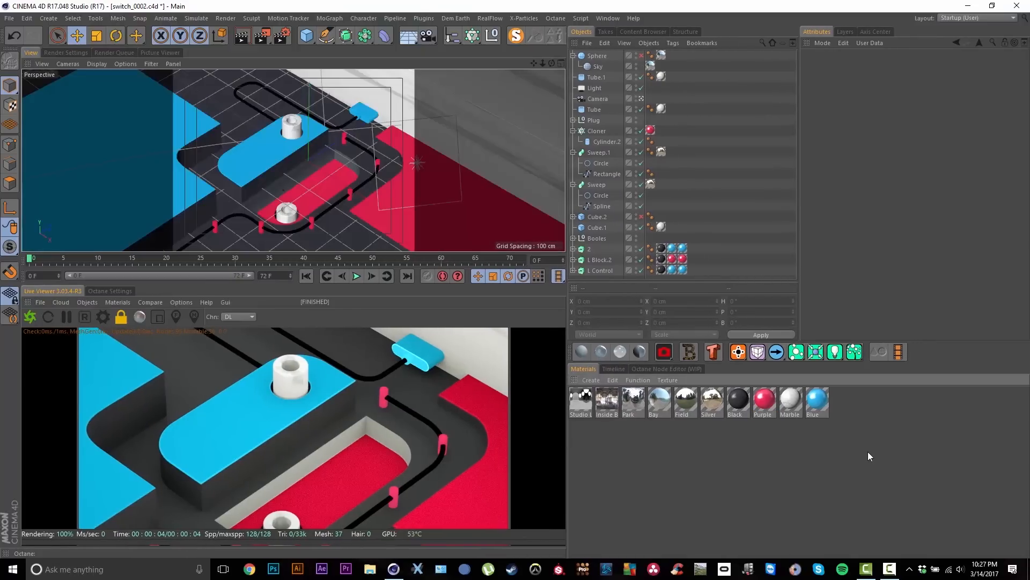
# Convert the Silver, Black, Purple, Marble and Blue materials to Octane materials
pyautogui.moveTo(868, 453); pyautogui.dragTo(713, 397)
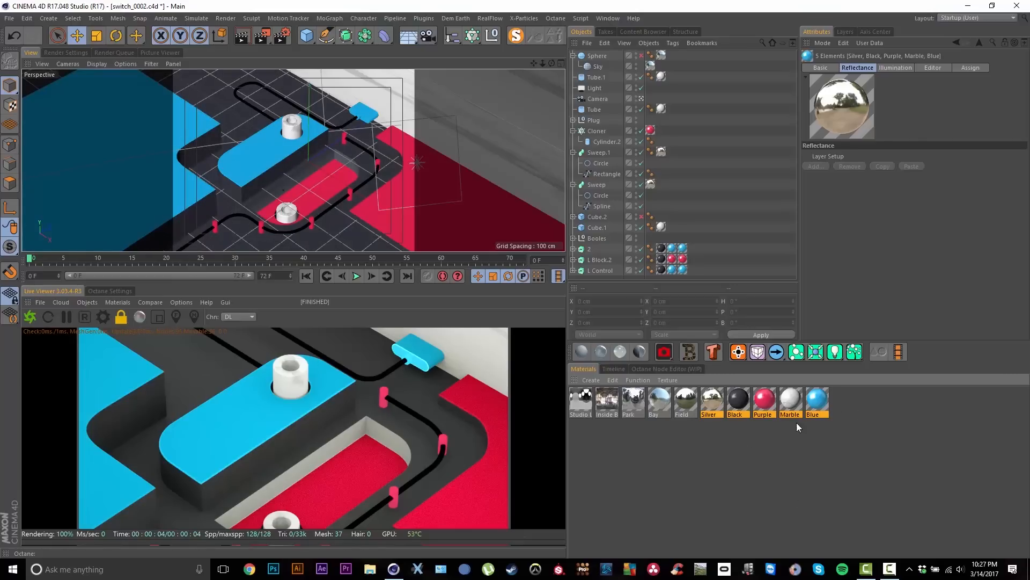
pyautogui.click(130, 300)
pyautogui.click(131, 301)
pyautogui.click(126, 302)
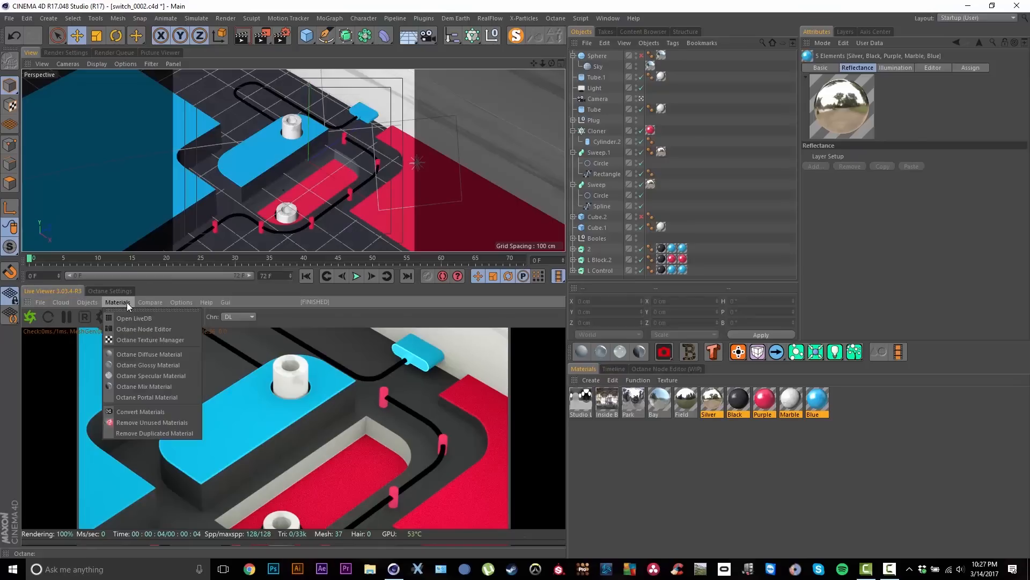
pyautogui.click(155, 411)
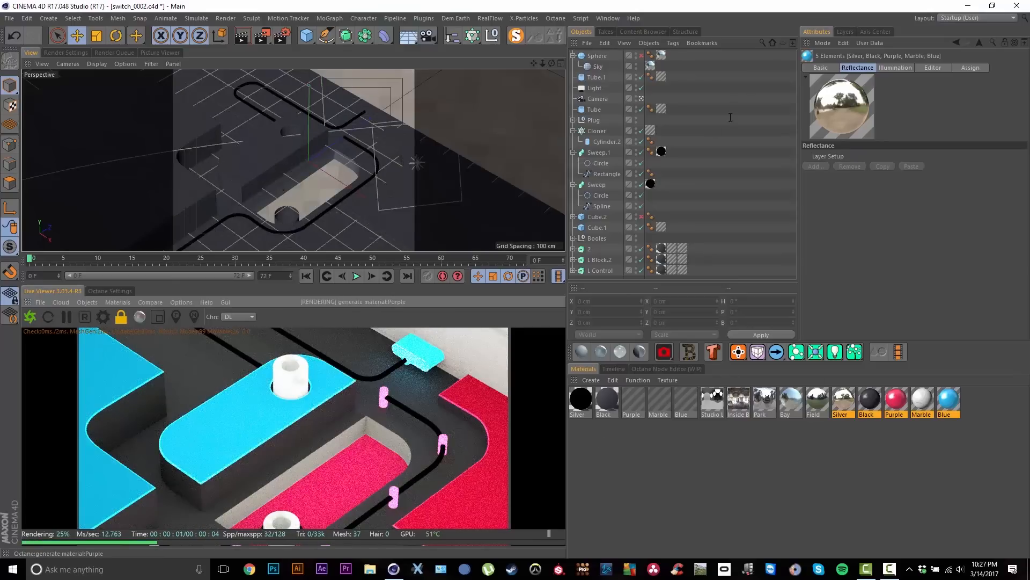
# Remove the unused materials from the scene
pyautogui.click(114, 299)
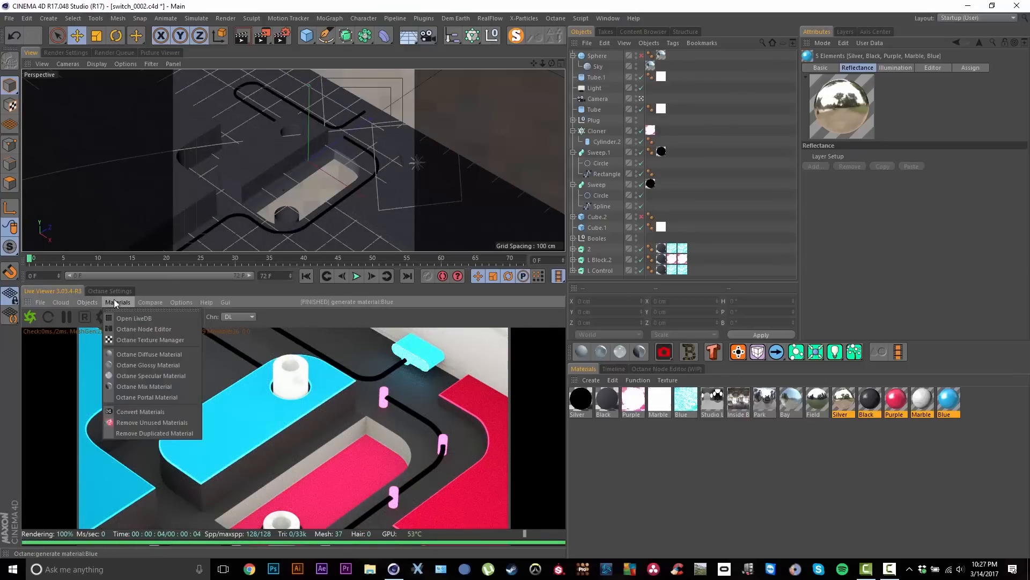
pyautogui.click(152, 423)
pyautogui.click(639, 380)
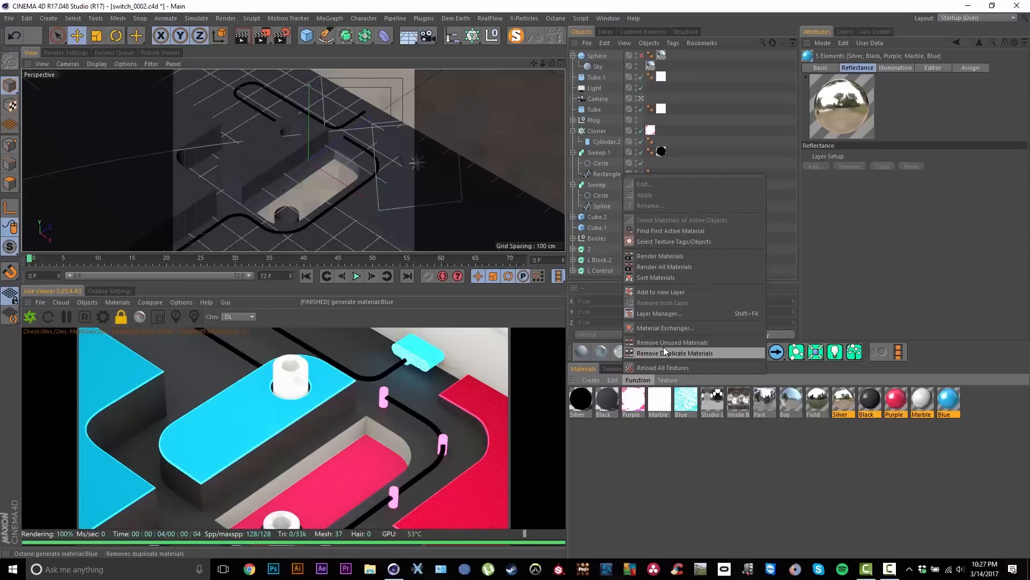
pyautogui.click(774, 490)
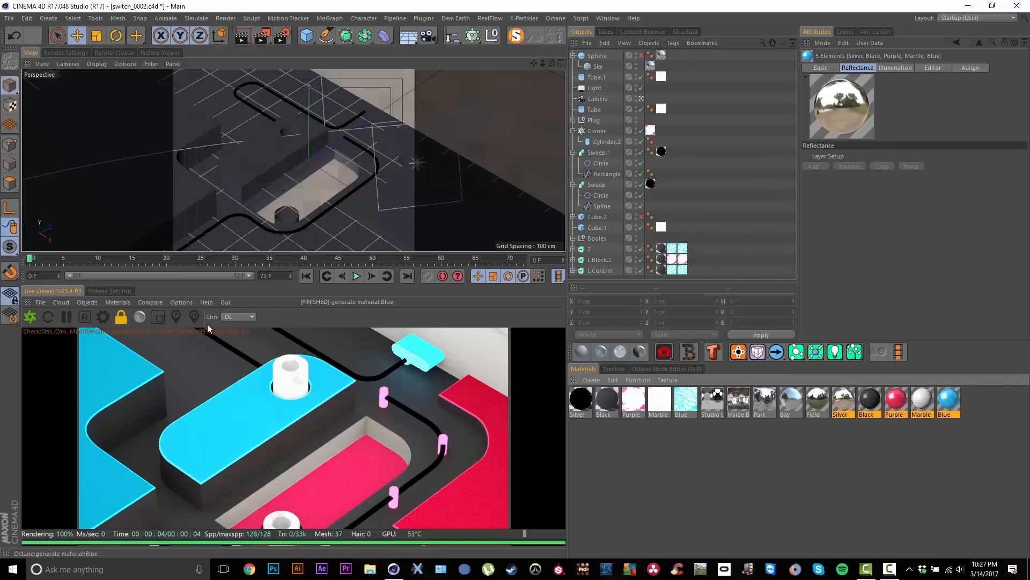
pyautogui.click(93, 304)
pyautogui.moveTo(117, 303)
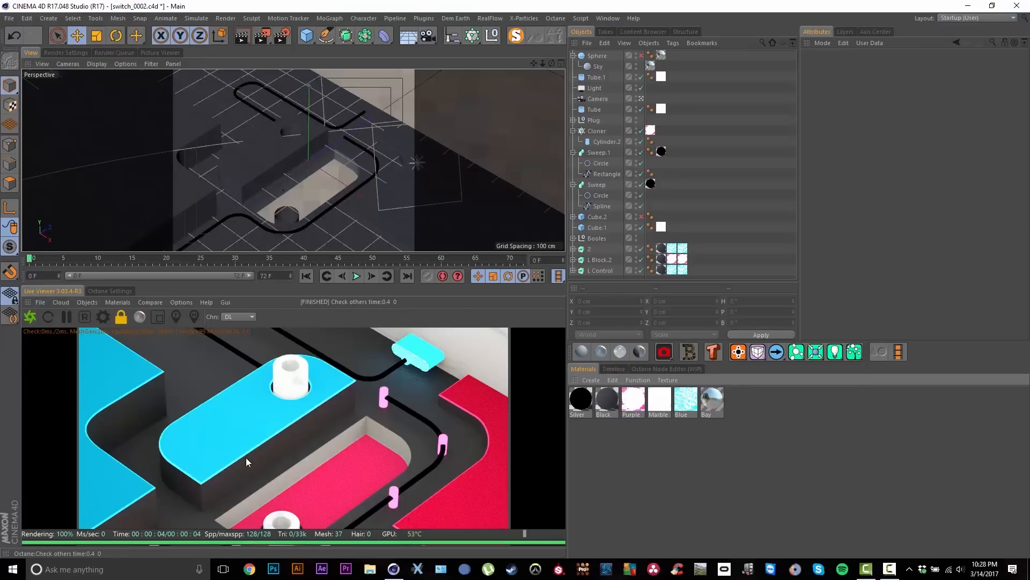
# Turn off the Emission channel of the Purple material
pyautogui.click(634, 403)
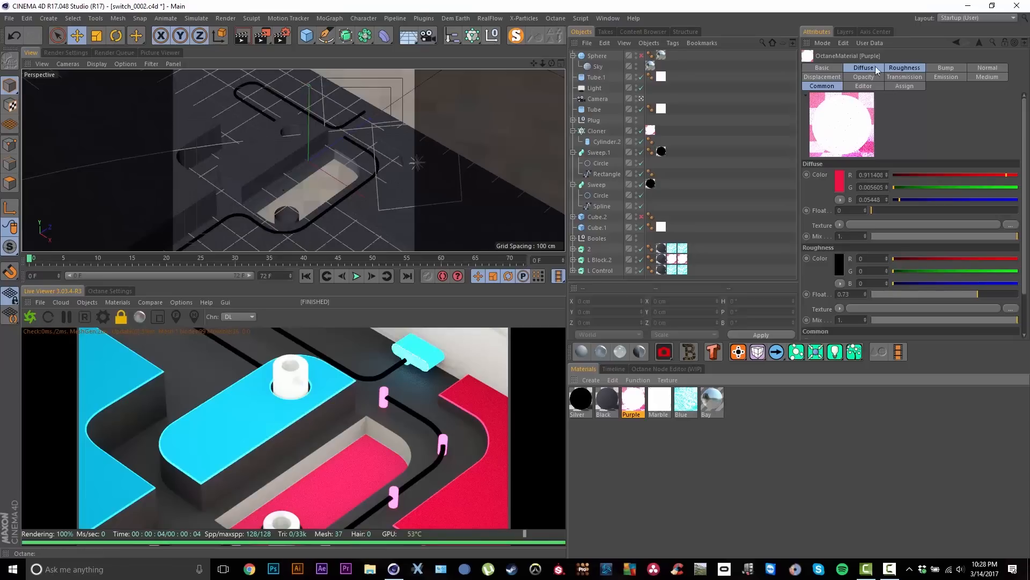
pyautogui.click(934, 78)
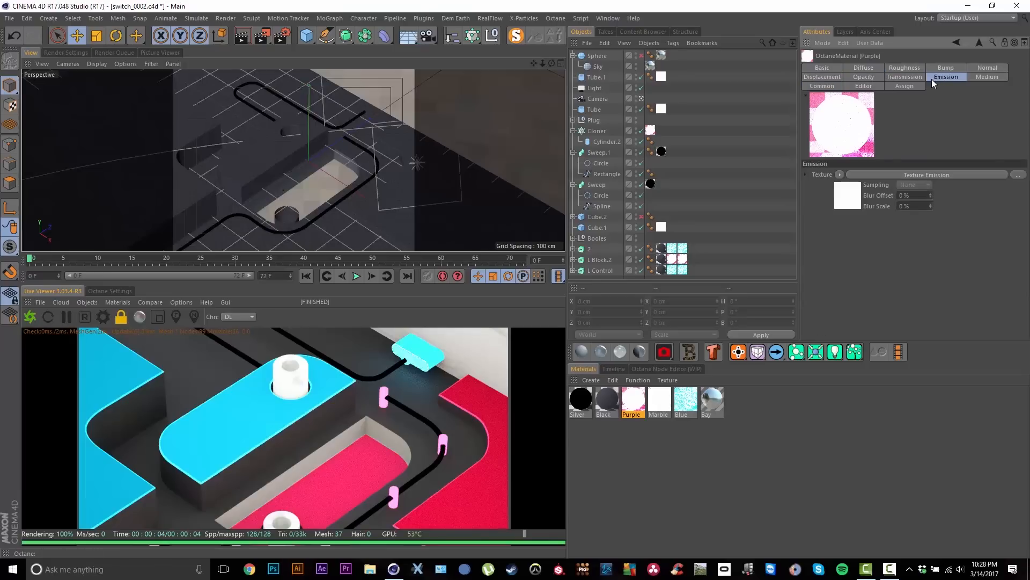
pyautogui.click(826, 69)
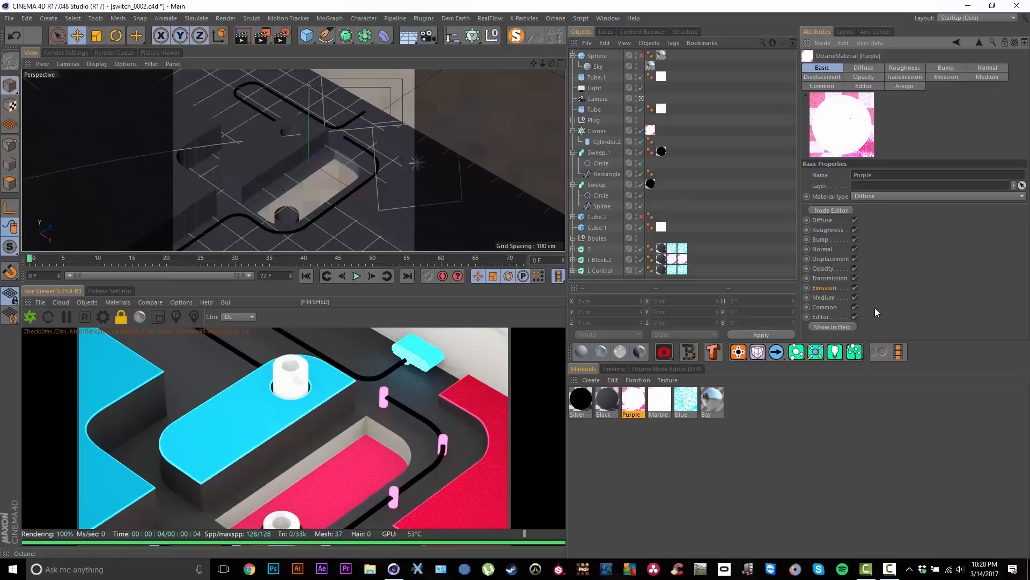
pyautogui.click(855, 287)
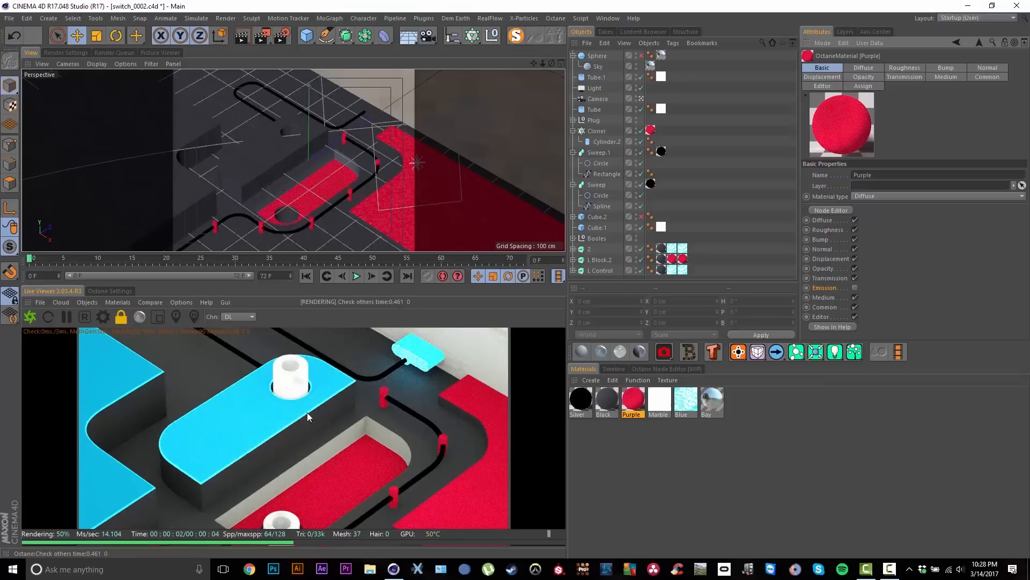
# Turn off the Emission channel of the Blue and Marble materials
pyautogui.click(686, 400)
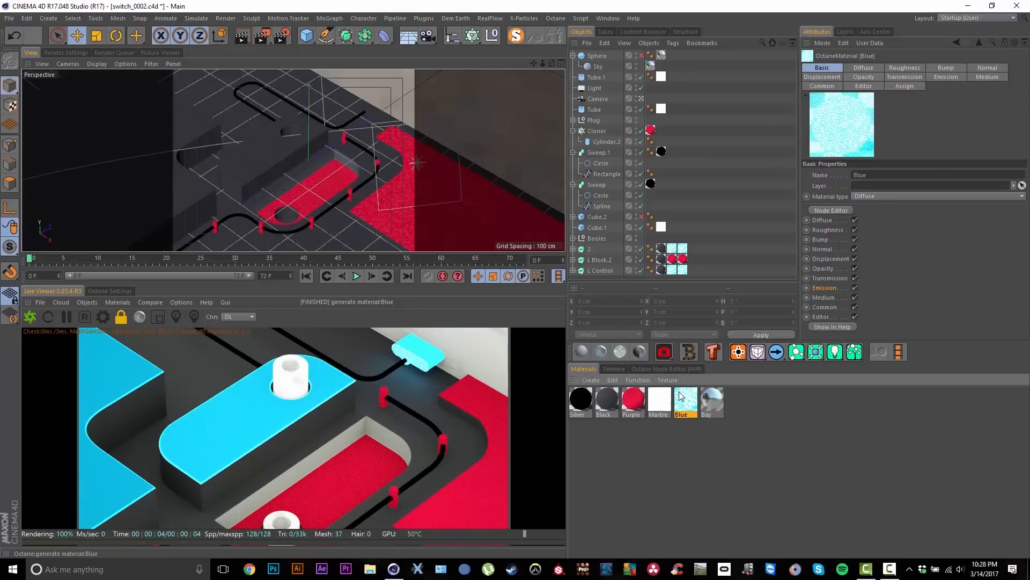
pyautogui.click(855, 288)
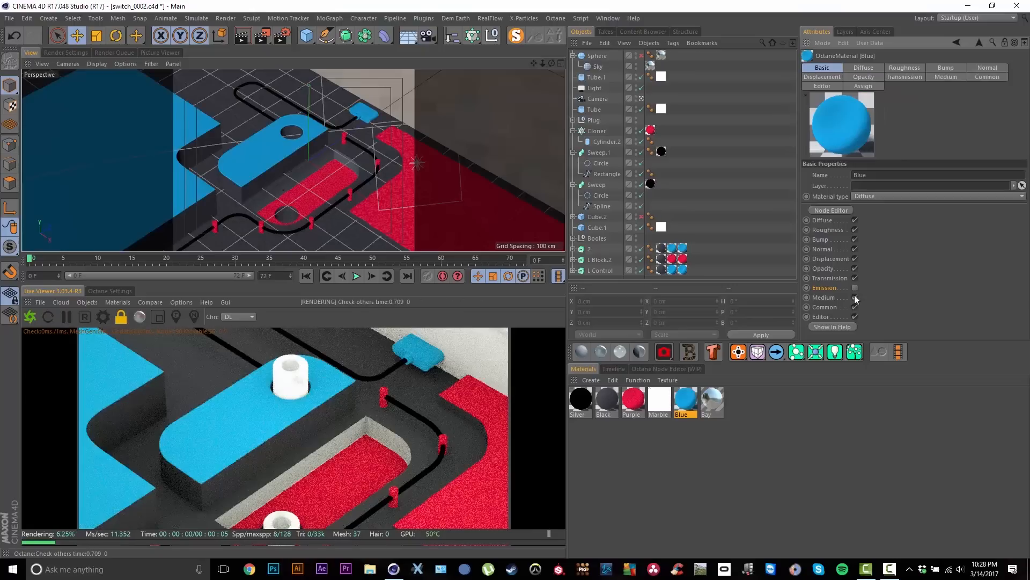
pyautogui.click(660, 404)
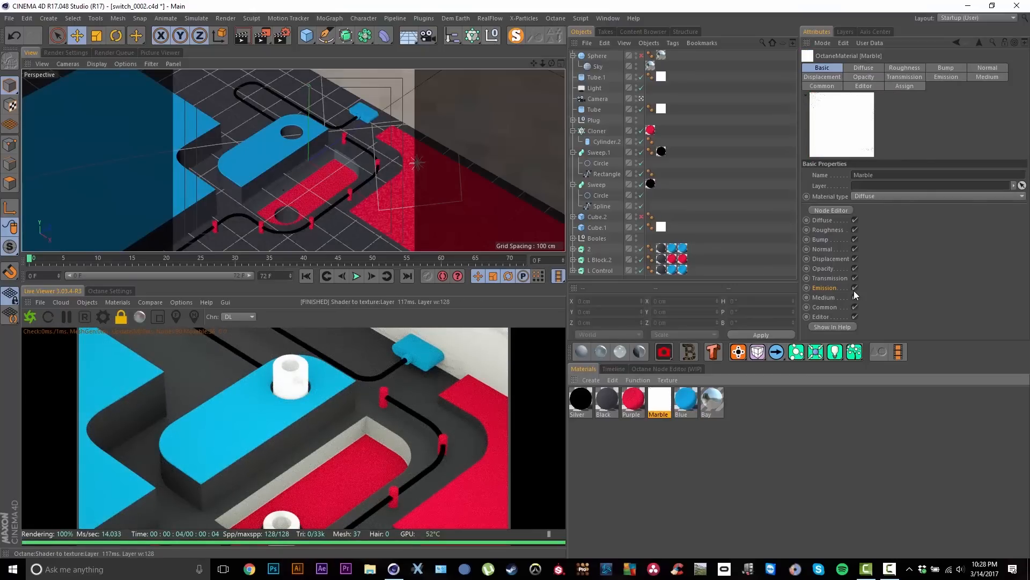
pyautogui.click(961, 76)
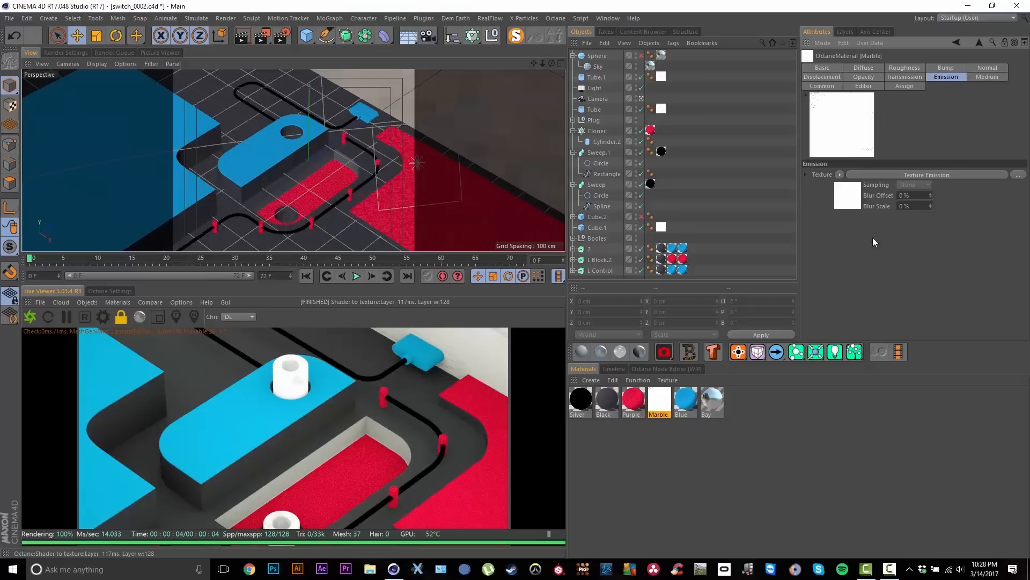
pyautogui.click(815, 65)
pyautogui.click(856, 287)
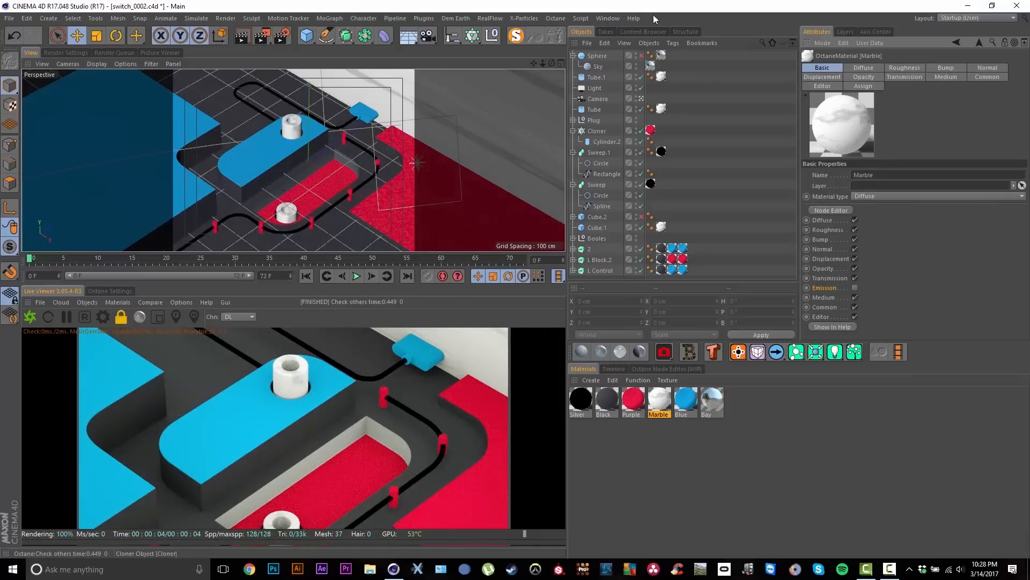
# Shrink the perspective viewport's height to give the Live Viewer more room for the render
pyautogui.click(641, 98)
pyautogui.keyDown('alt'); pyautogui.moveTo(237, 128); pyautogui.dragTo(293, 140); pyautogui.keyUp('alt')
pyautogui.click(641, 99)
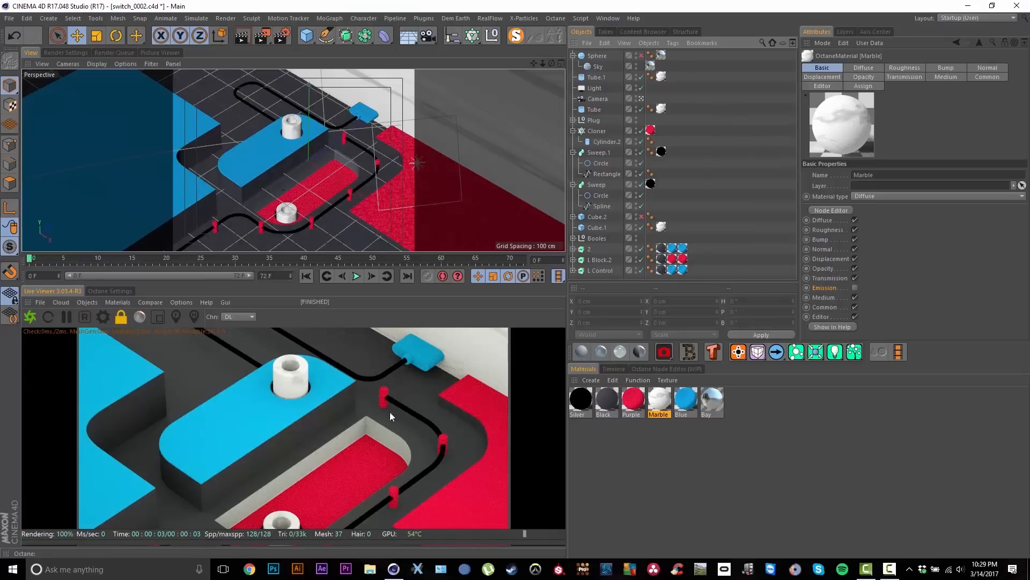
pyautogui.moveTo(400, 252); pyautogui.dragTo(404, 194)
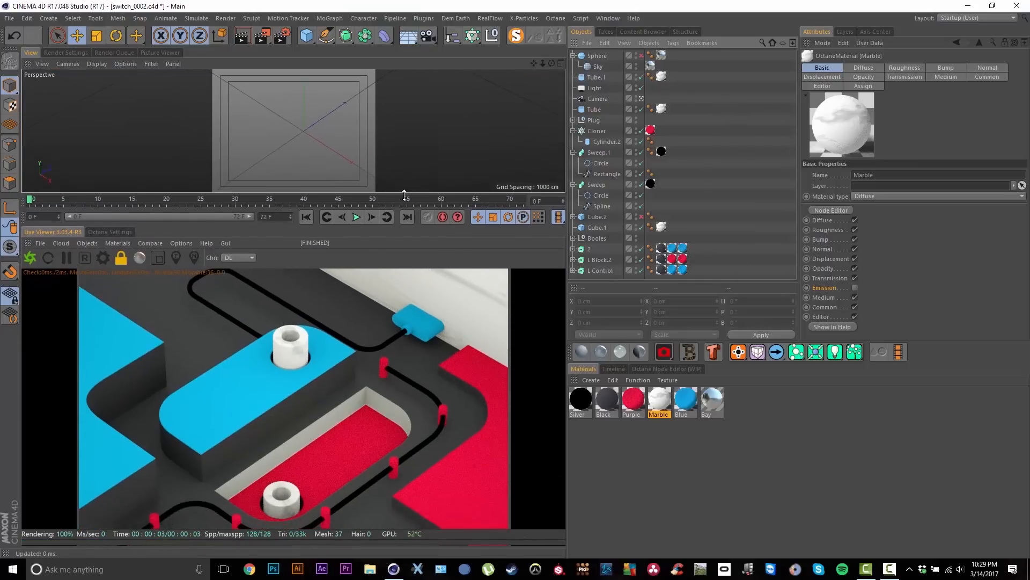
# Try the Glossy and Specular types on the Purple material and settle on Glossy
pyautogui.click(633, 402)
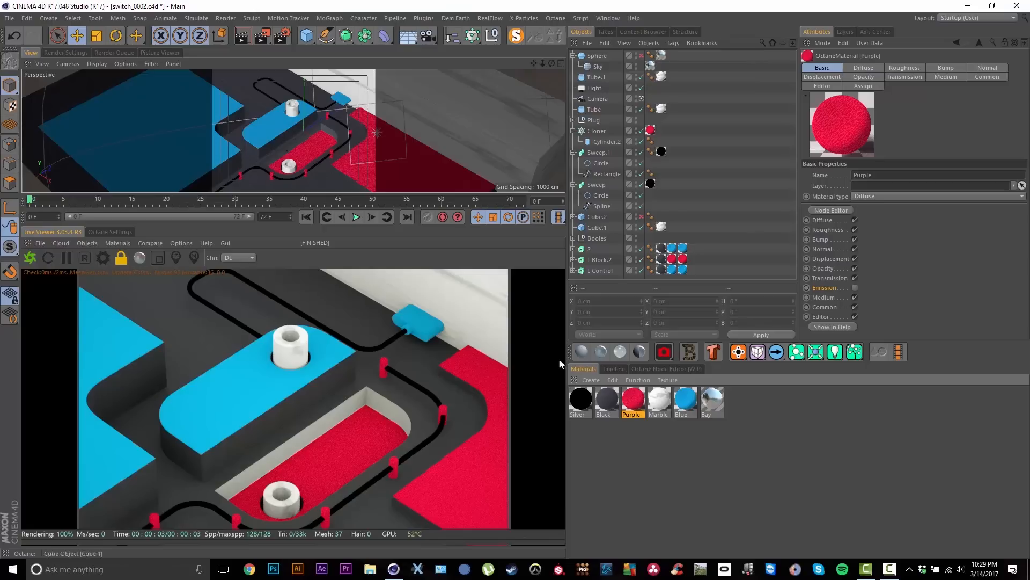
pyautogui.click(865, 196)
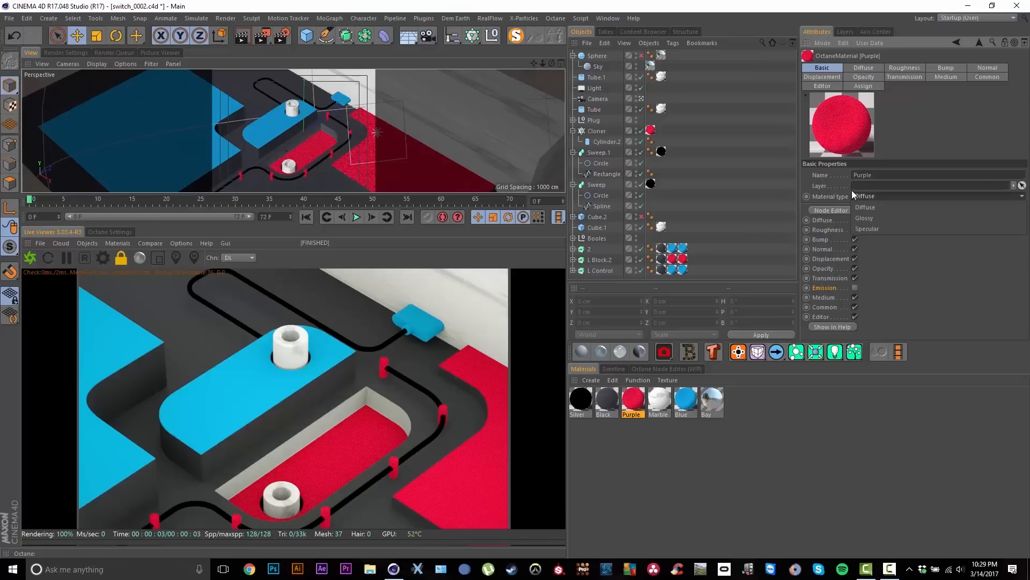
pyautogui.click(880, 219)
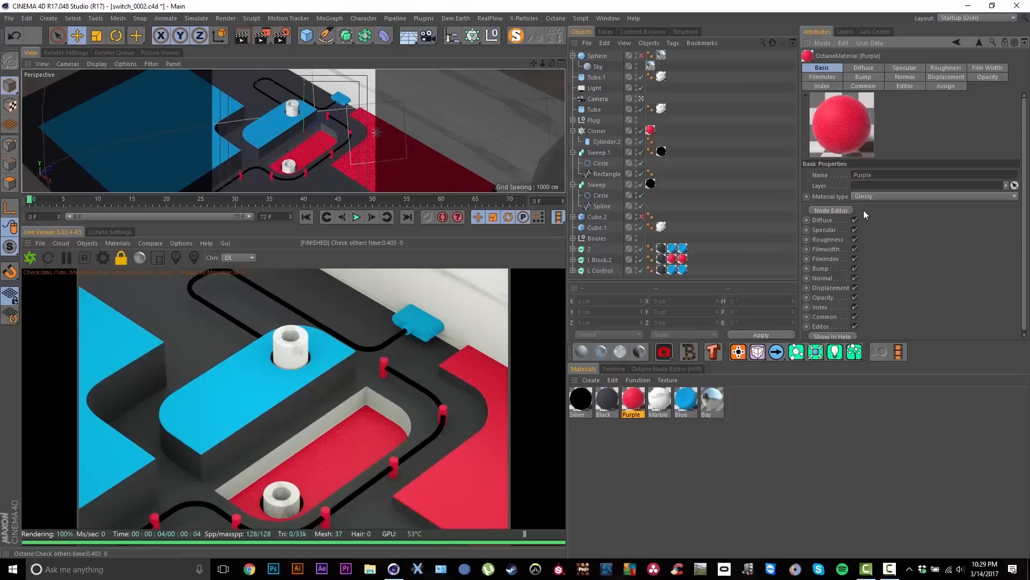
pyautogui.click(873, 227)
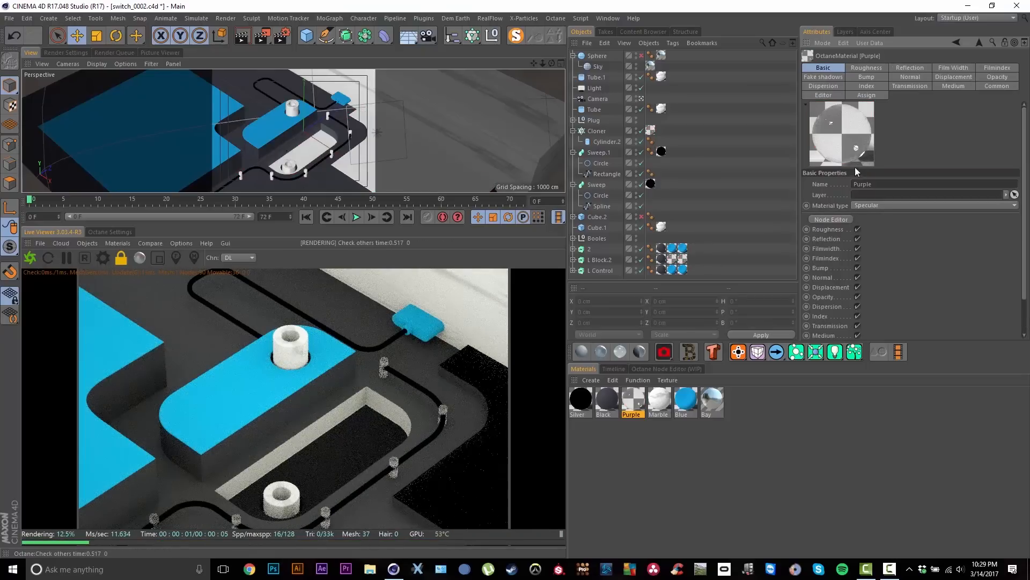
pyautogui.click(877, 204)
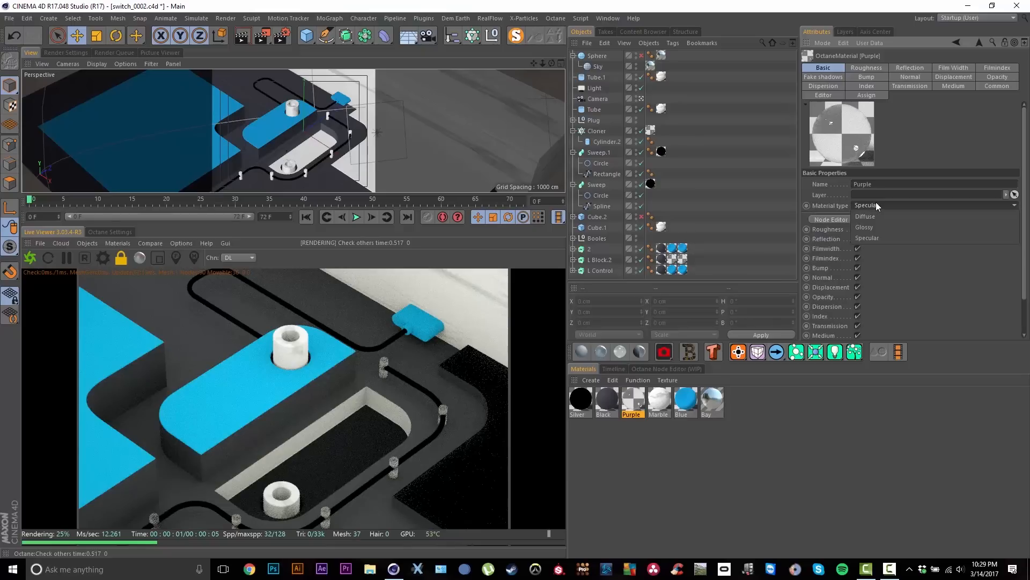
pyautogui.click(864, 227)
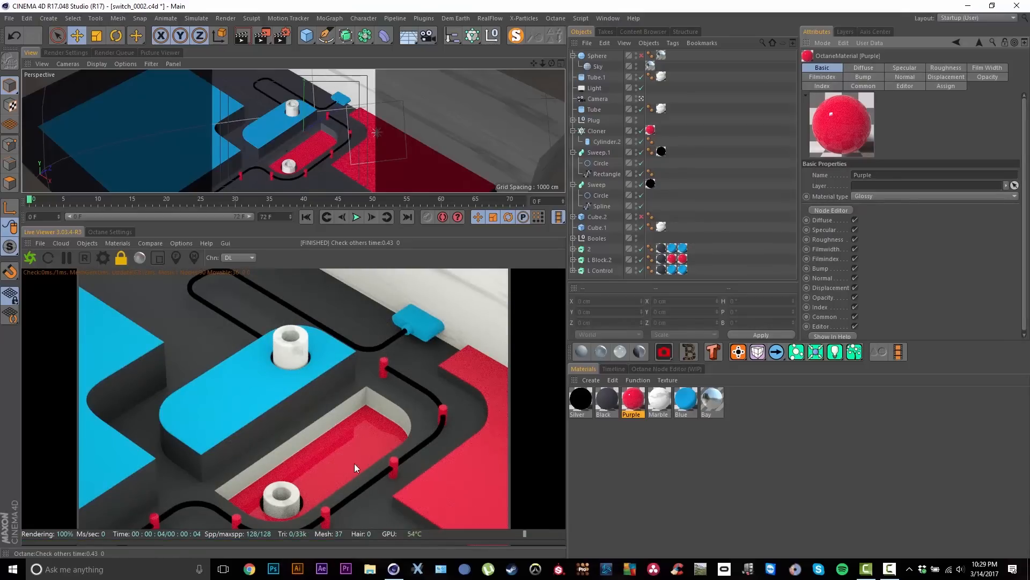
# Change the Blue material's type to Glossy
pyautogui.click(685, 404)
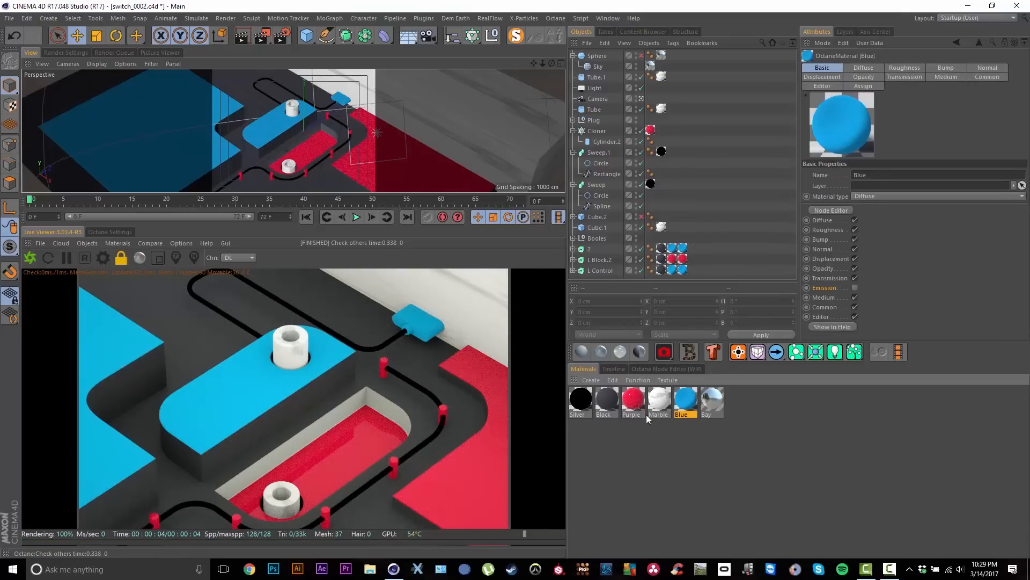
pyautogui.click(865, 197)
pyautogui.click(878, 219)
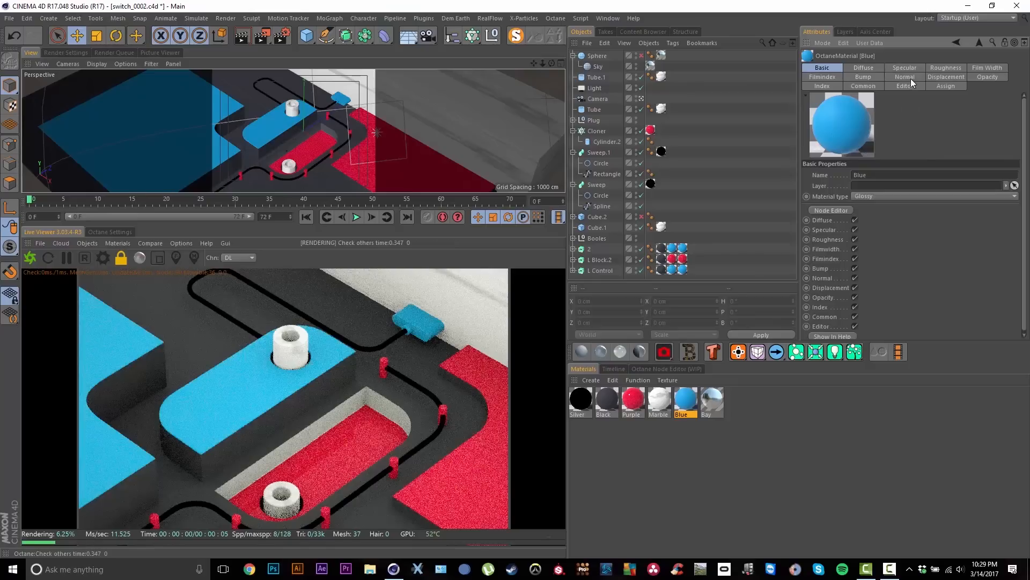
# Compare the specular settings of the Blue and Purple materials and check the Purple material's roughness
pyautogui.click(932, 69)
pyautogui.click(912, 70)
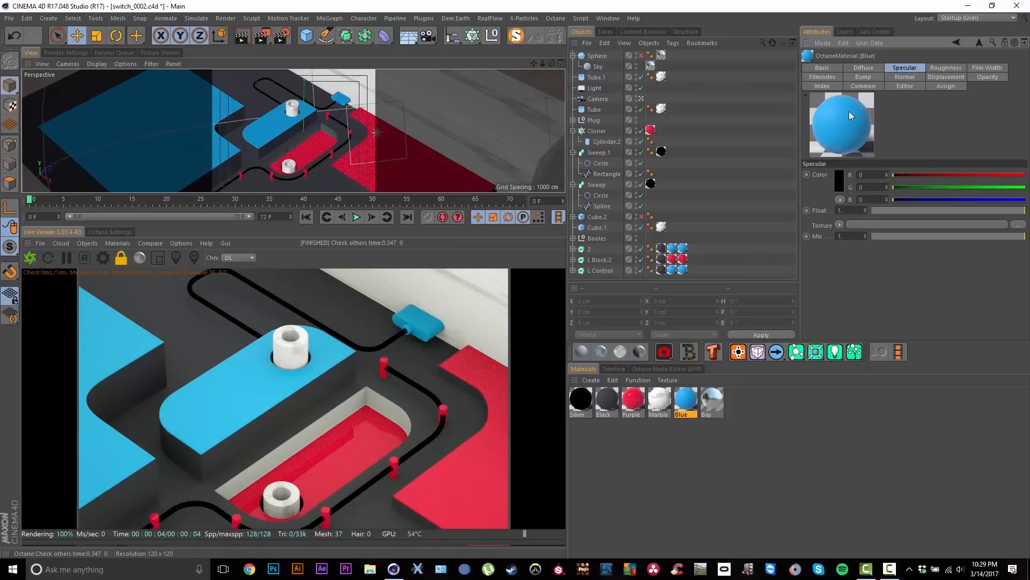
pyautogui.click(680, 260)
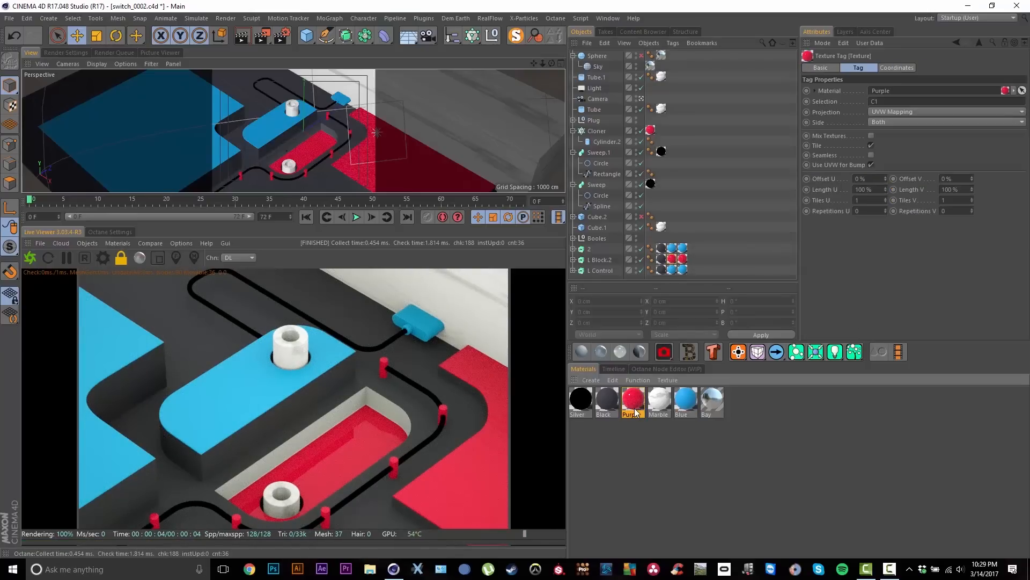
pyautogui.doubleClick(634, 407)
pyautogui.click(466, 88)
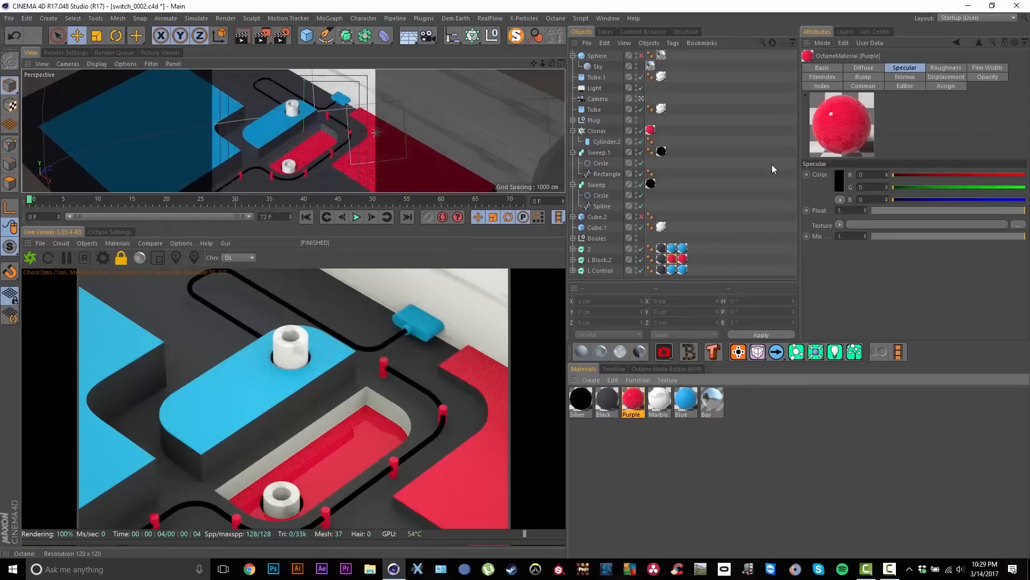
pyautogui.click(938, 68)
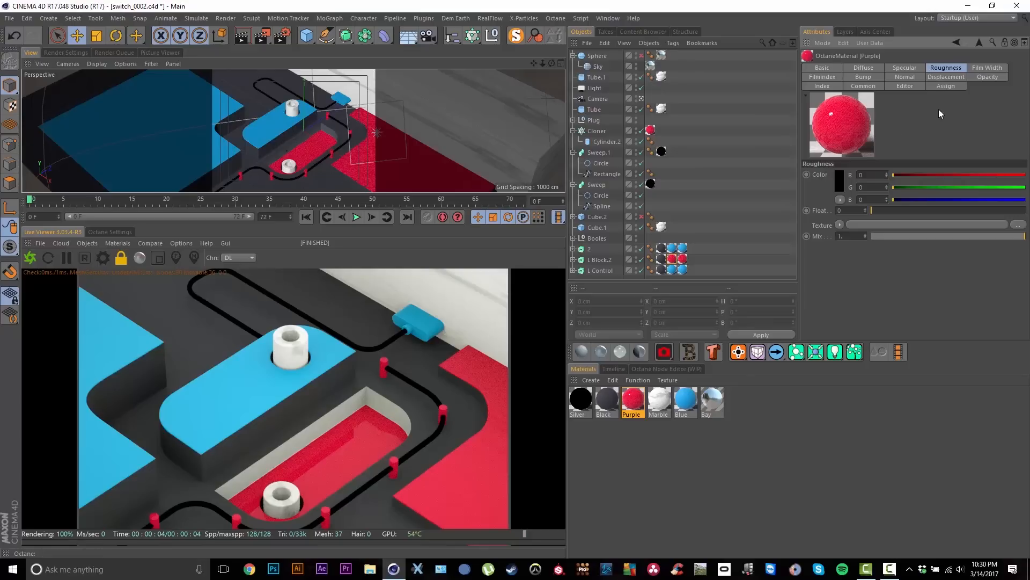
pyautogui.moveTo(874, 208)
pyautogui.mouseDown()
pyautogui.moveTo(933, 212)
pyautogui.moveTo(868, 211)
pyautogui.mouseUp()
# Set the Blue material's roughness float to 0
pyautogui.doubleClick(683, 249)
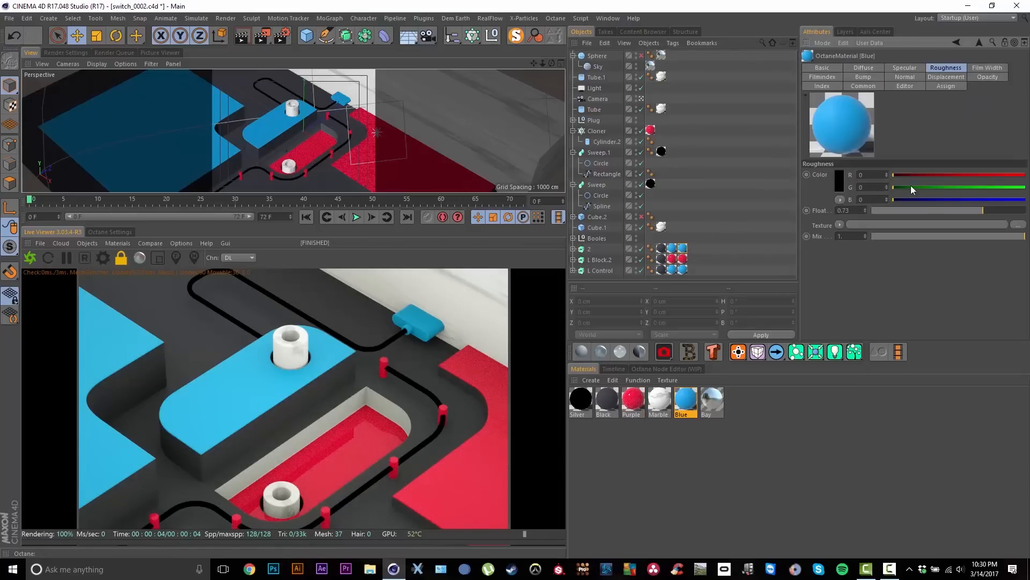
pyautogui.click(921, 210)
pyautogui.moveTo(909, 211); pyautogui.dragTo(867, 211)
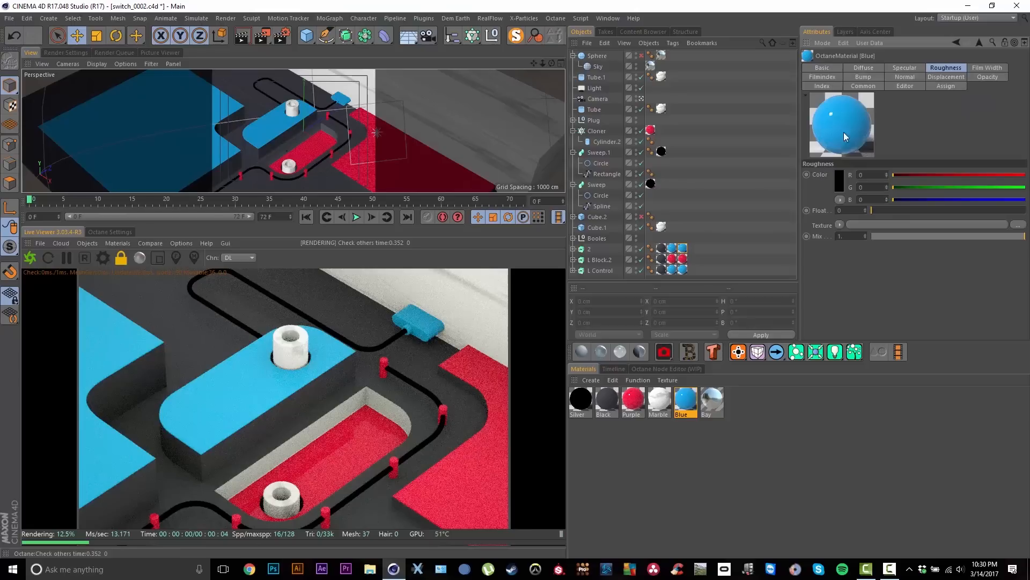
# Set the Blue material's specular color to white
pyautogui.click(905, 69)
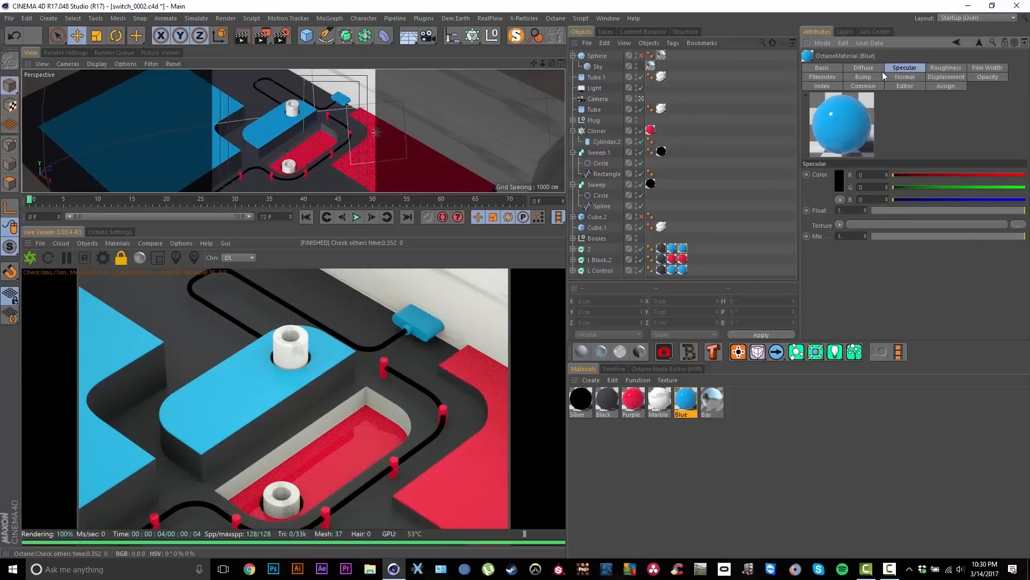
pyautogui.click(840, 185)
pyautogui.moveTo(832, 206); pyautogui.dragTo(918, 220)
pyautogui.click(832, 223)
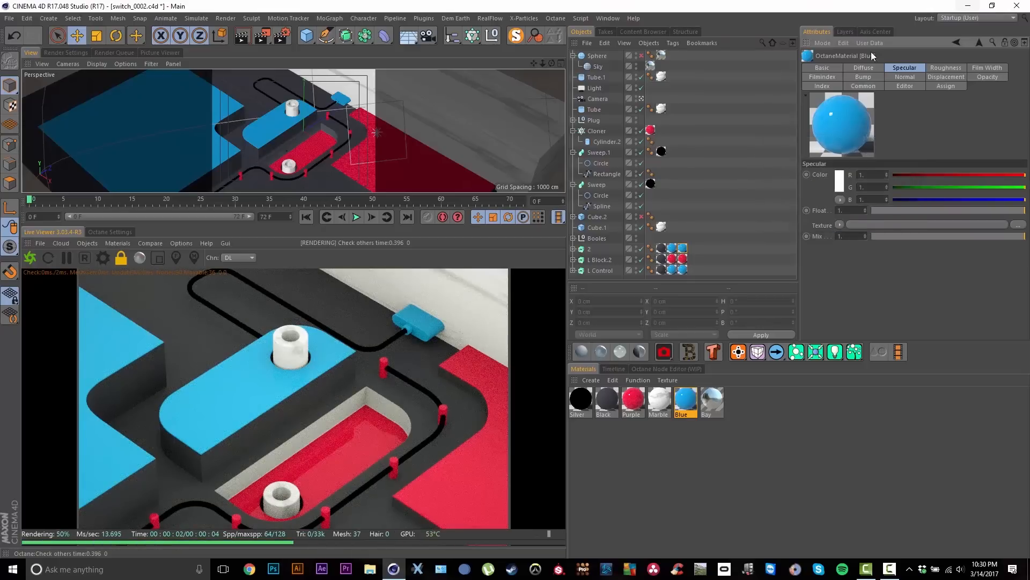
# Brighten the Black material's specular color to a pale blue at full brightness and set its roughness float to 0
pyautogui.click(813, 69)
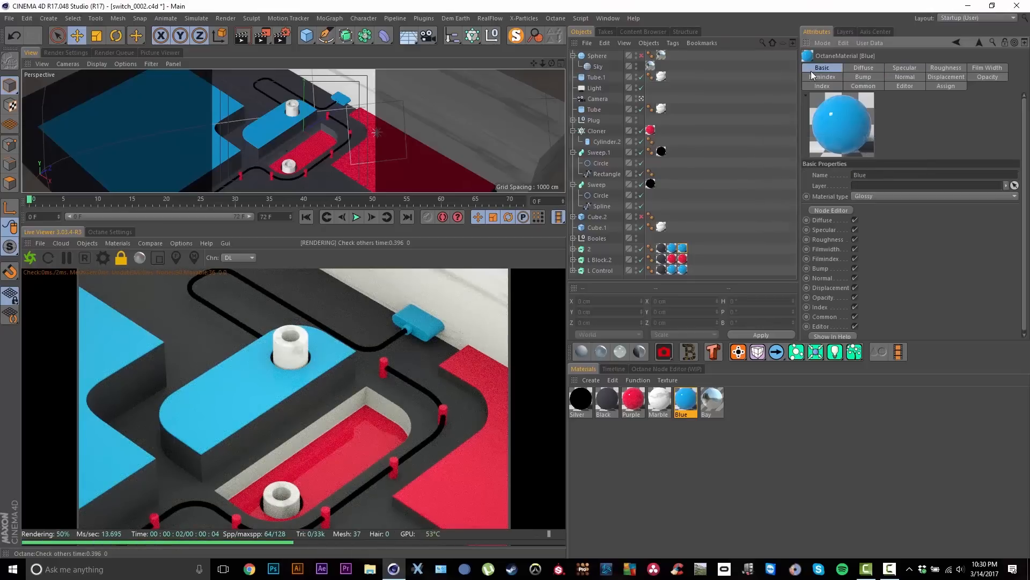
pyautogui.click(660, 252)
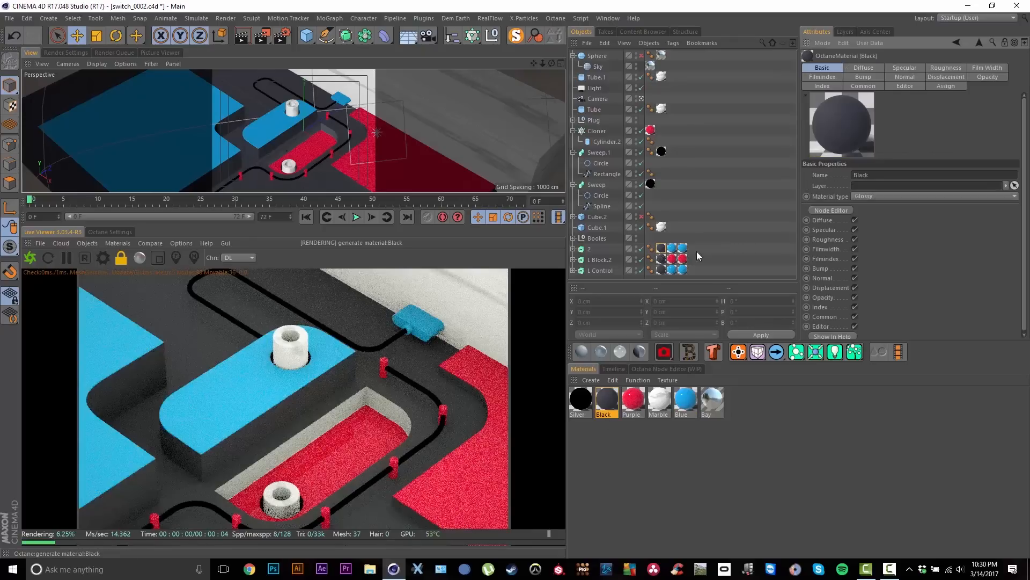
pyautogui.click(868, 72)
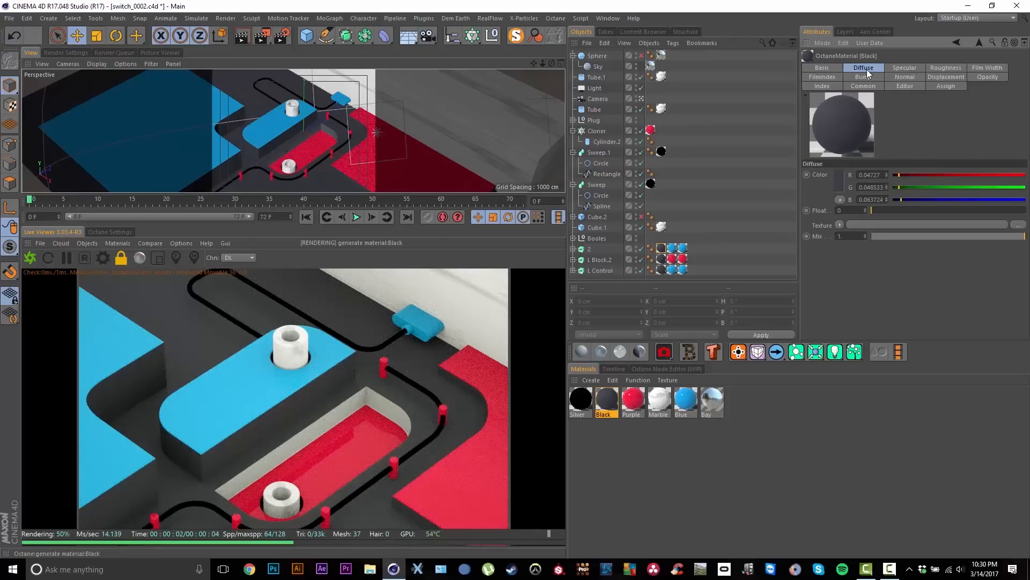
pyautogui.click(902, 68)
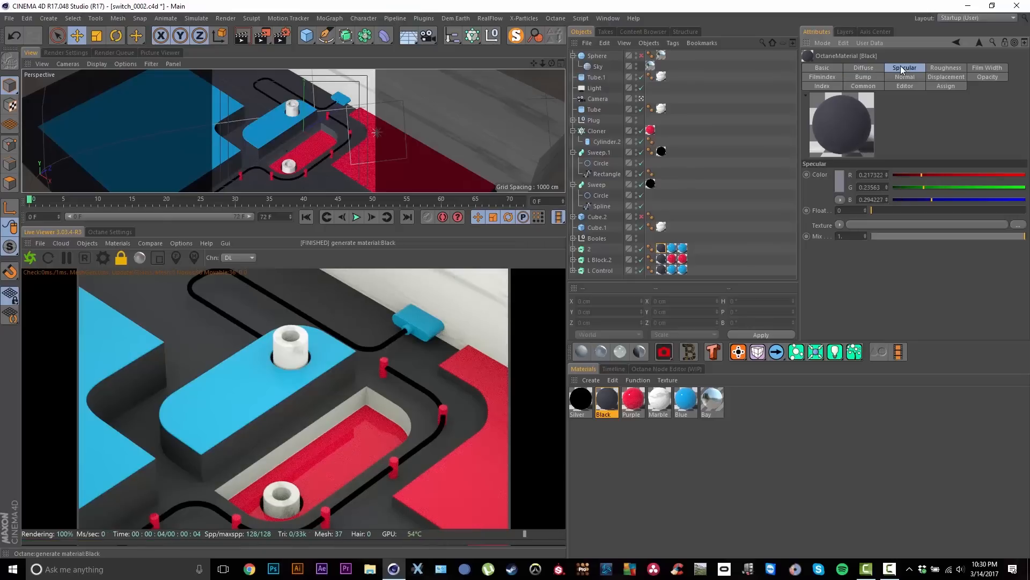
pyautogui.click(839, 188)
pyautogui.click(829, 232)
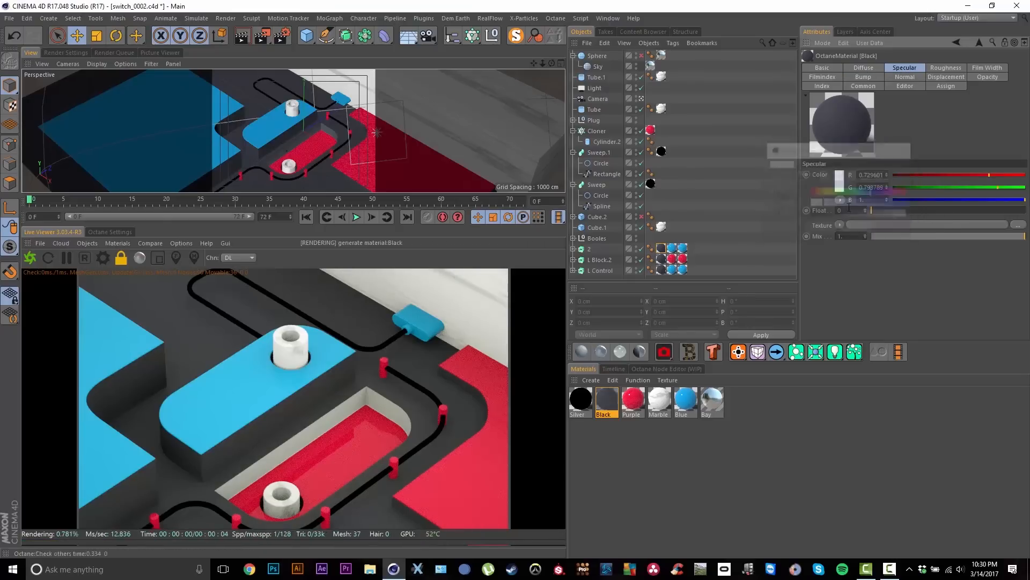
pyautogui.click(943, 67)
pyautogui.moveTo(857, 213); pyautogui.dragTo(852, 214)
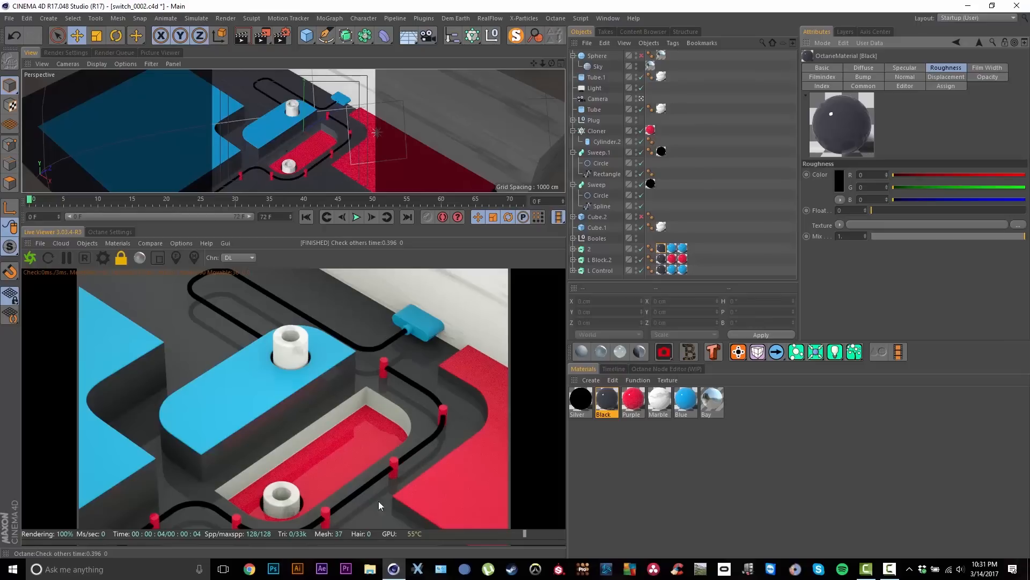
# Set the Silver material's diffuse color to a very dark grey, about 0.013 in each RGB channel
pyautogui.click(570, 412)
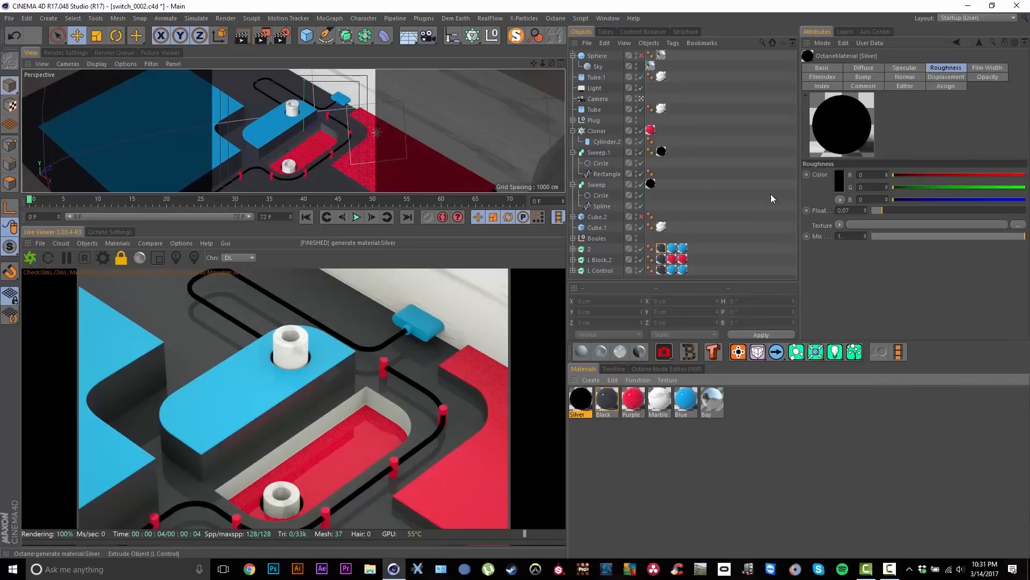
pyautogui.click(842, 68)
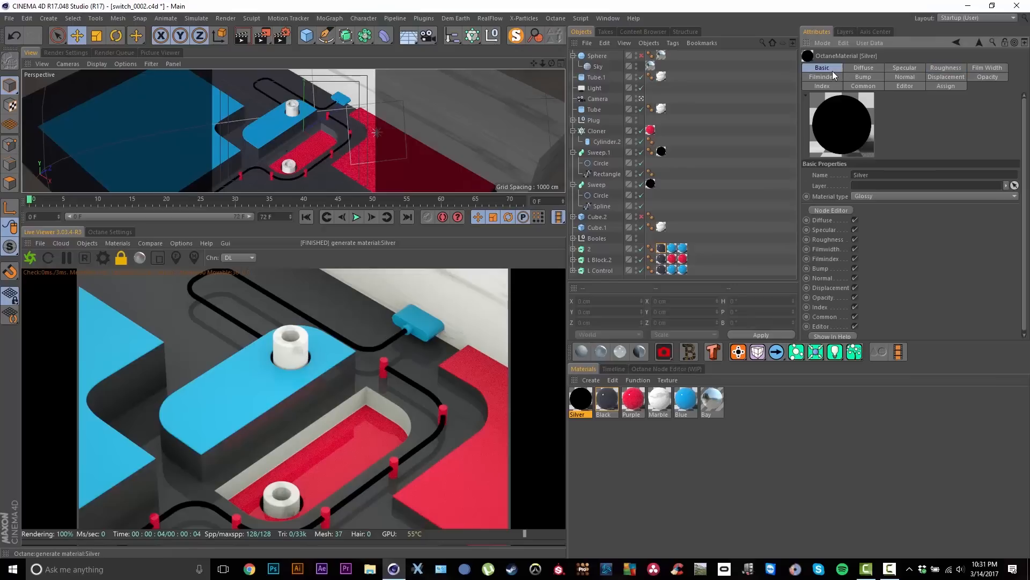
pyautogui.click(862, 68)
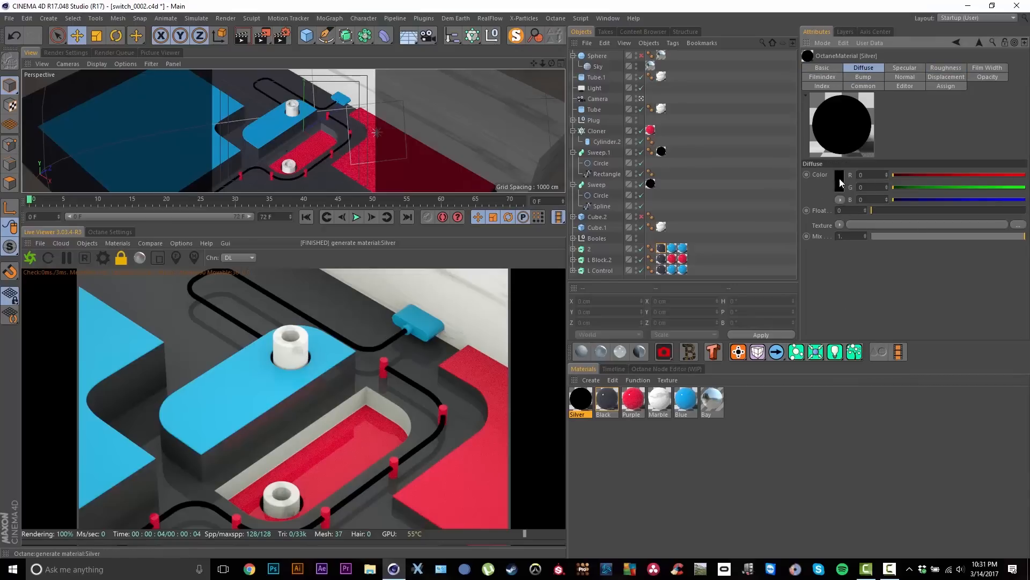
pyautogui.click(838, 181)
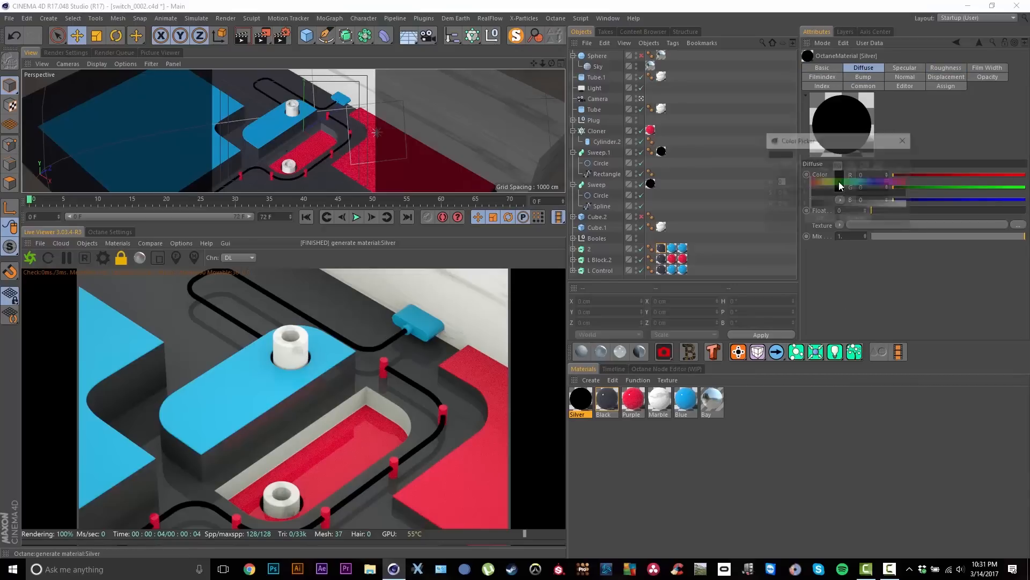
pyautogui.moveTo(819, 204); pyautogui.dragTo(822, 205)
pyautogui.click(820, 220)
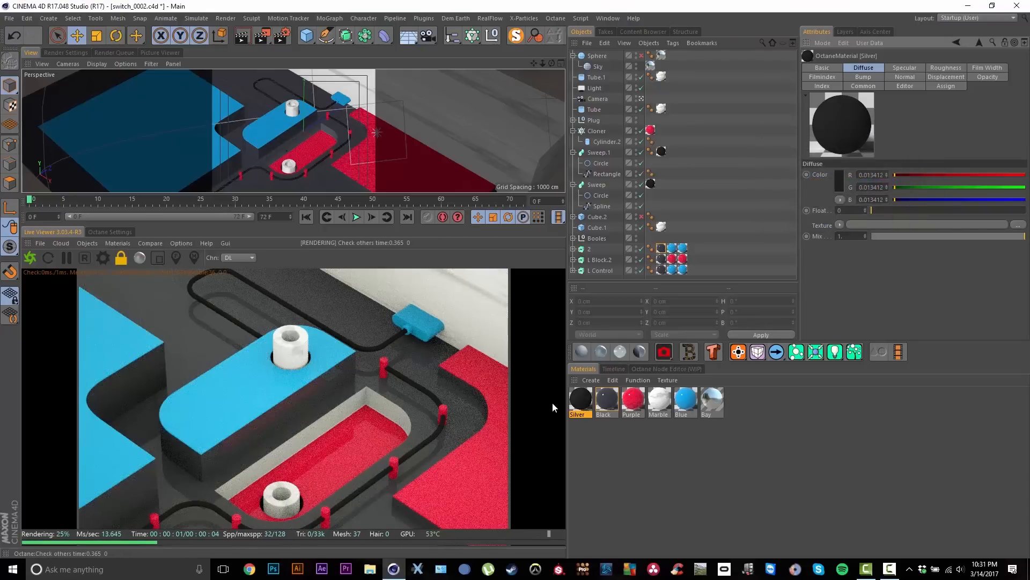
# Set the Silver material's specular color to white and its roughness float to 0
pyautogui.click(914, 66)
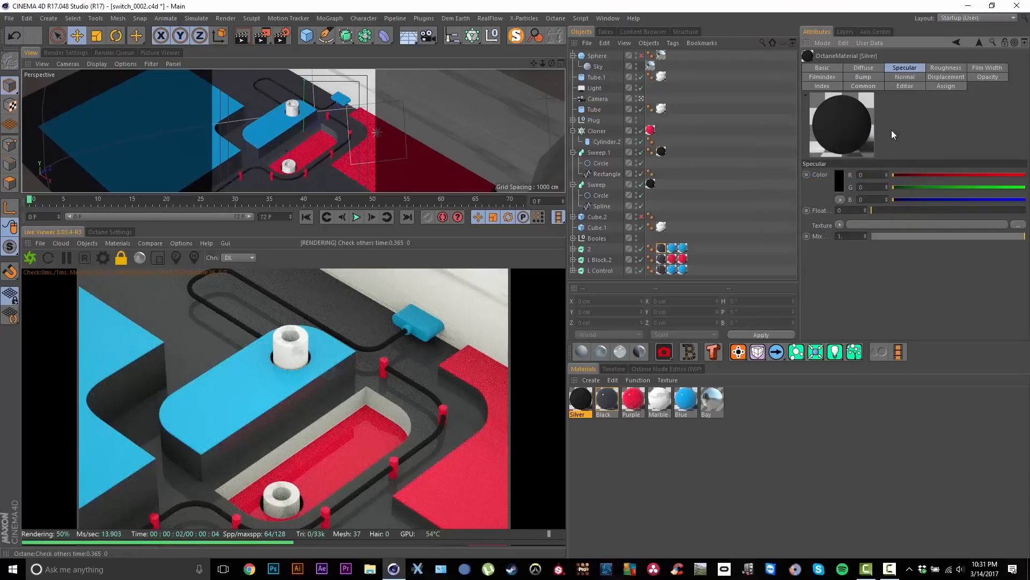
pyautogui.click(841, 184)
pyautogui.moveTo(855, 209); pyautogui.dragTo(925, 207)
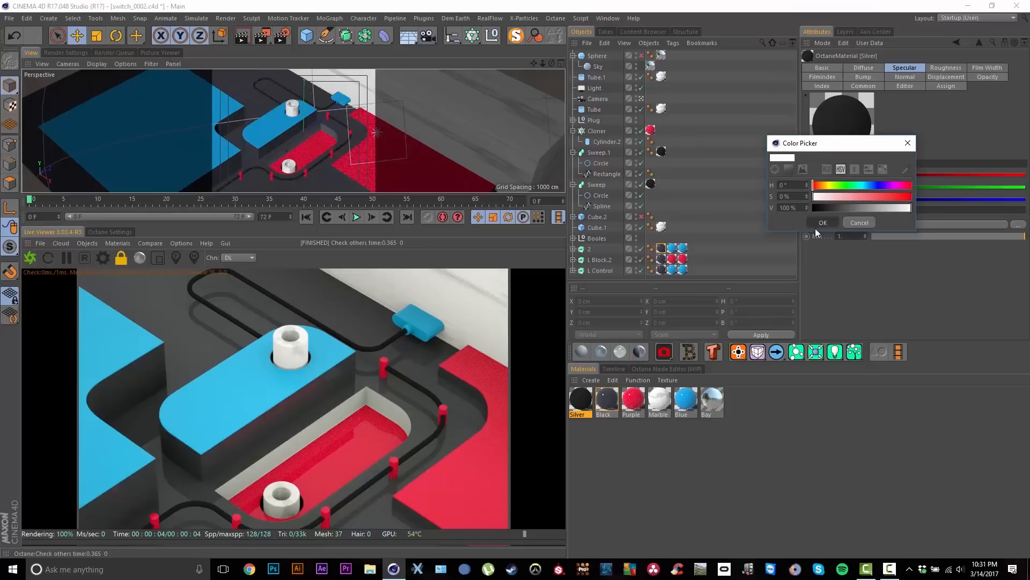
pyautogui.click(815, 228)
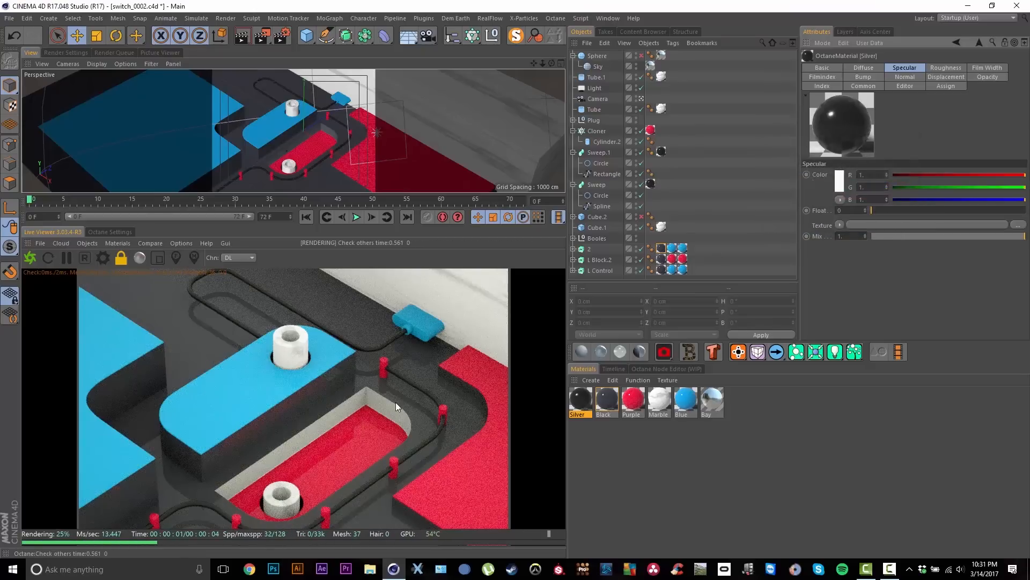
pyautogui.click(955, 68)
pyautogui.moveTo(880, 210); pyautogui.dragTo(871, 210)
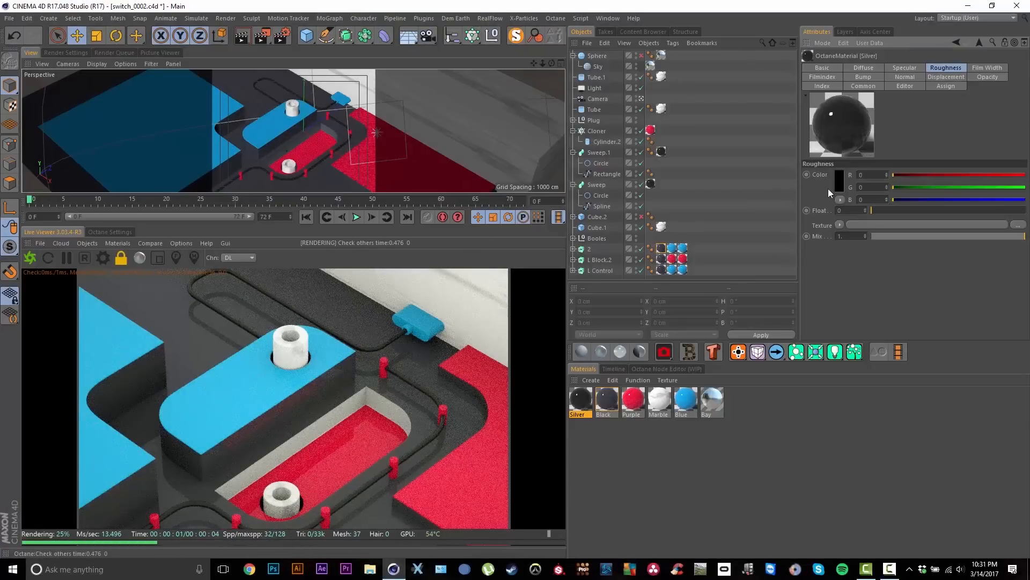
# Raise the Silver material's index to about 2.8
pyautogui.click(820, 67)
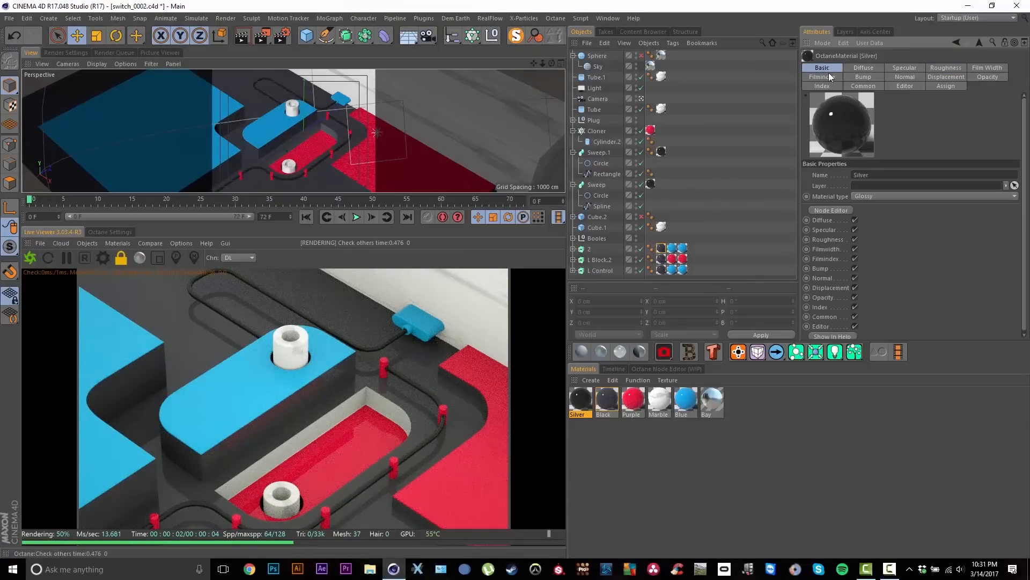
pyautogui.click(819, 86)
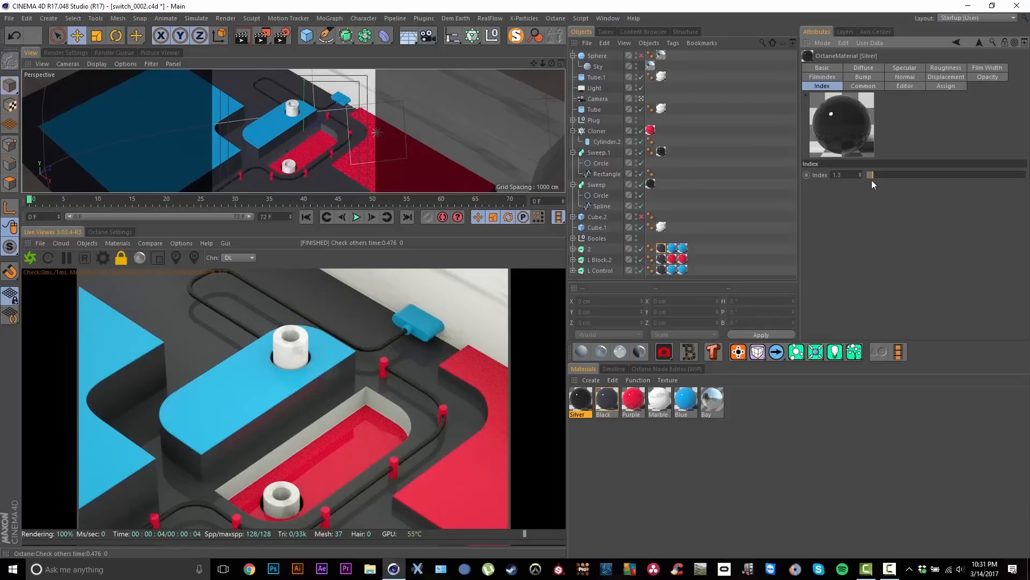
pyautogui.moveTo(877, 175); pyautogui.dragTo(907, 176)
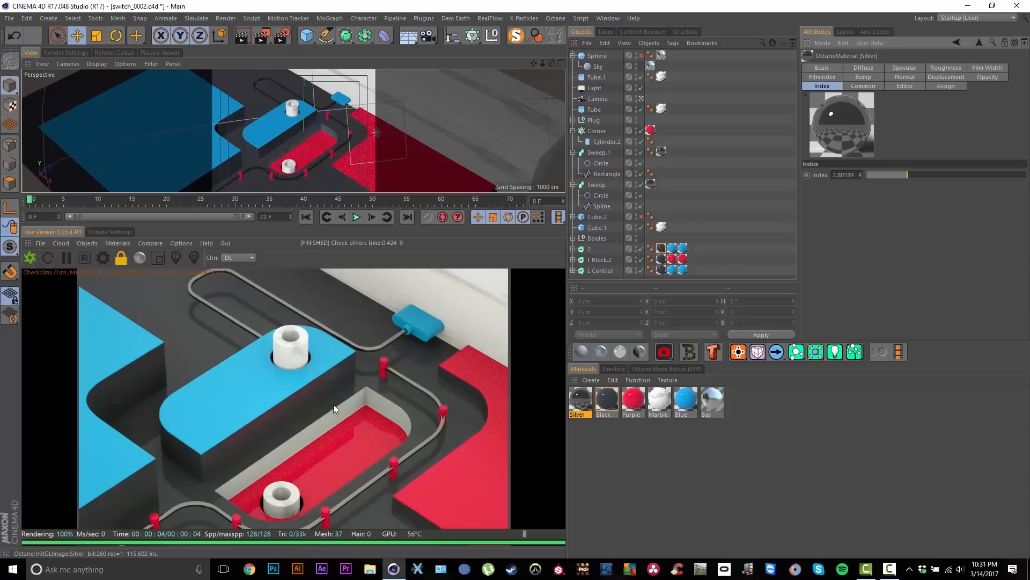
# Delete the Light object from the scene
pyautogui.click(594, 89)
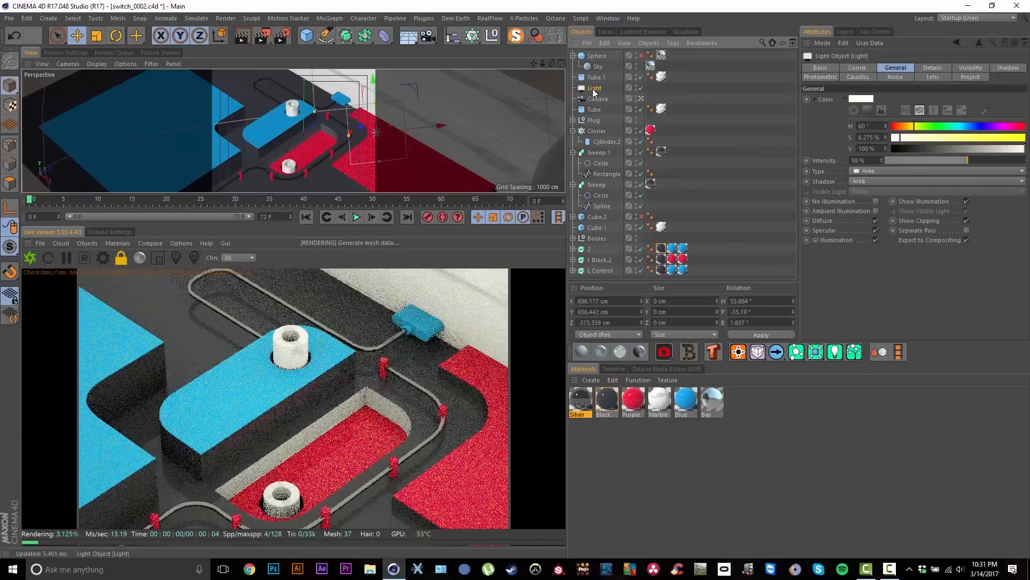
pyautogui.press('Delete')
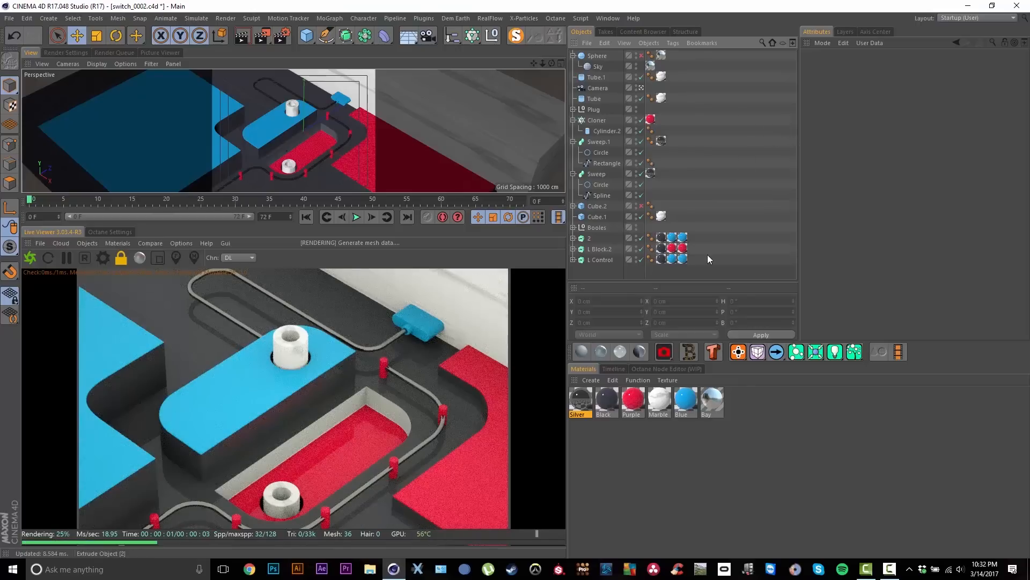
pyautogui.click(659, 358)
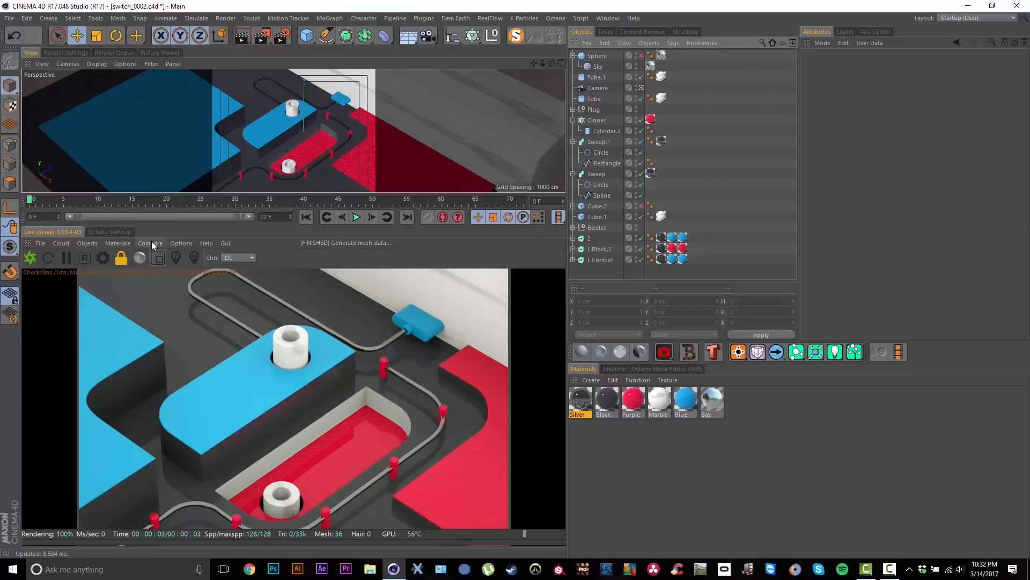
# Add an Octane HDRI environment and load HDR001.hdr as its texture
pyautogui.click(120, 244)
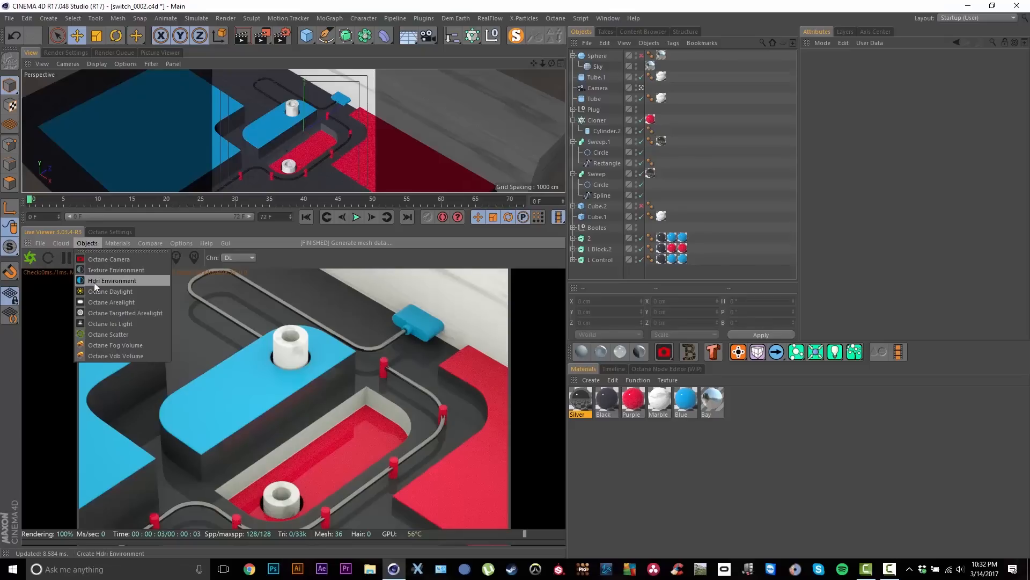
pyautogui.click(107, 281)
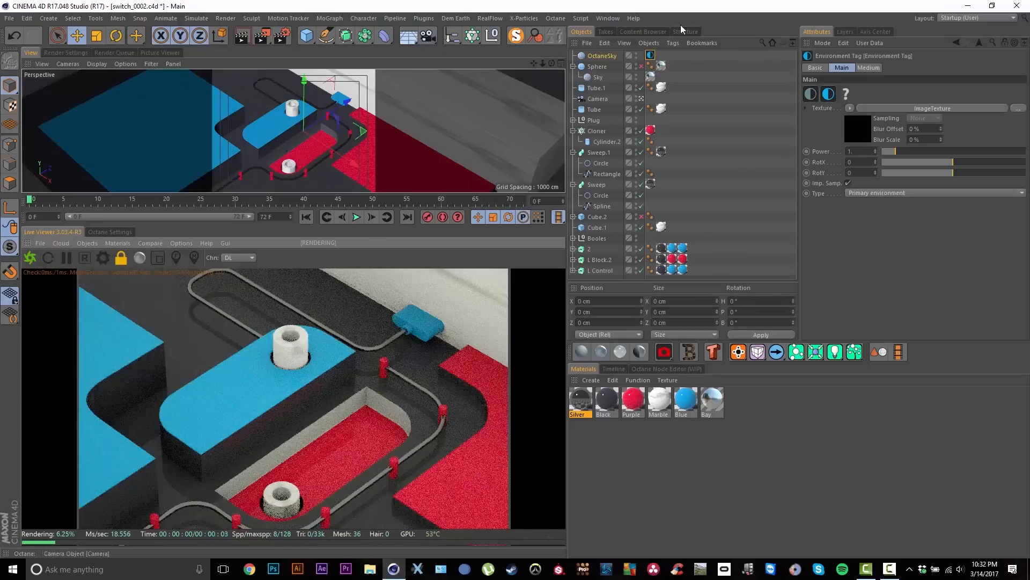
pyautogui.click(1017, 109)
pyautogui.click(412, 109)
pyautogui.doubleClick(413, 100)
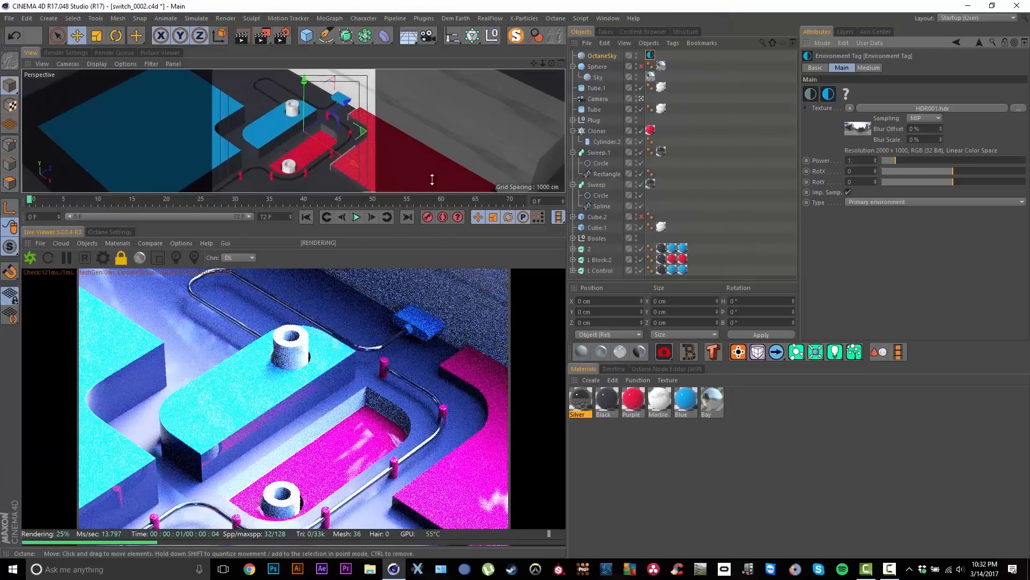
# Lower the HDRI environment's power to about 0.057 and set its RotX to about -0.46
pyautogui.moveTo(893, 159); pyautogui.dragTo(864, 163)
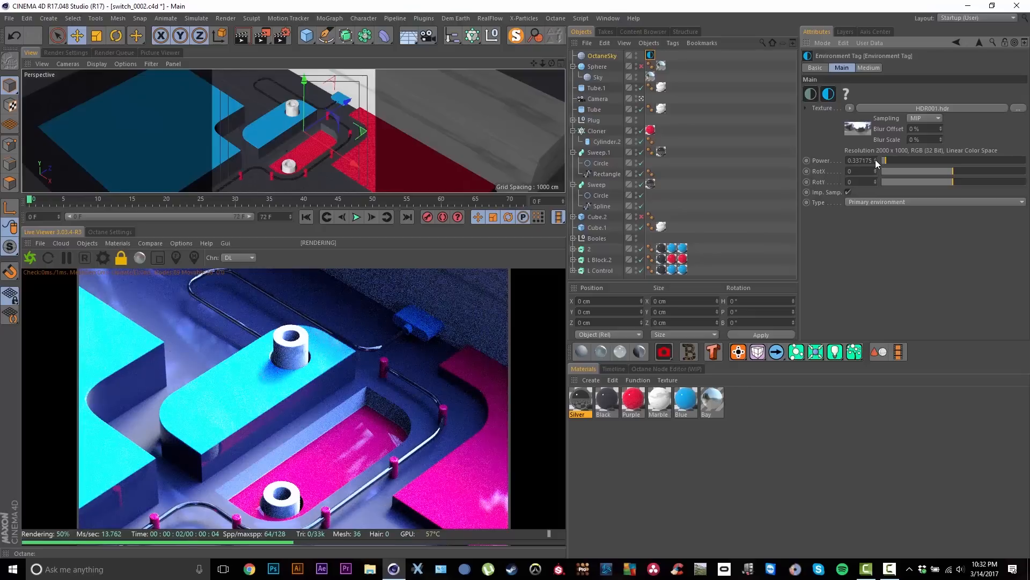
pyautogui.moveTo(876, 163); pyautogui.dragTo(875, 242)
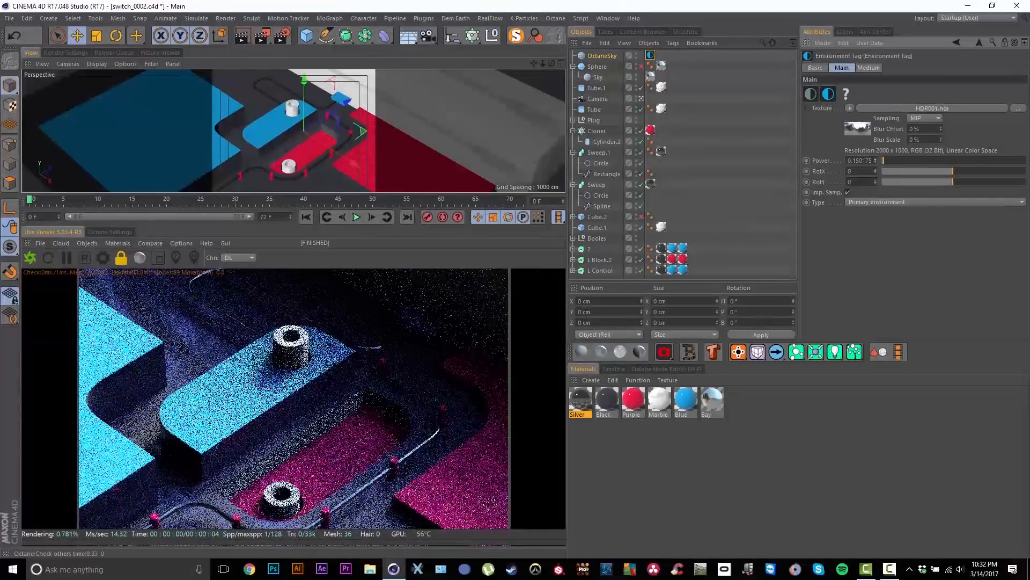
pyautogui.moveTo(874, 160); pyautogui.dragTo(874, 207)
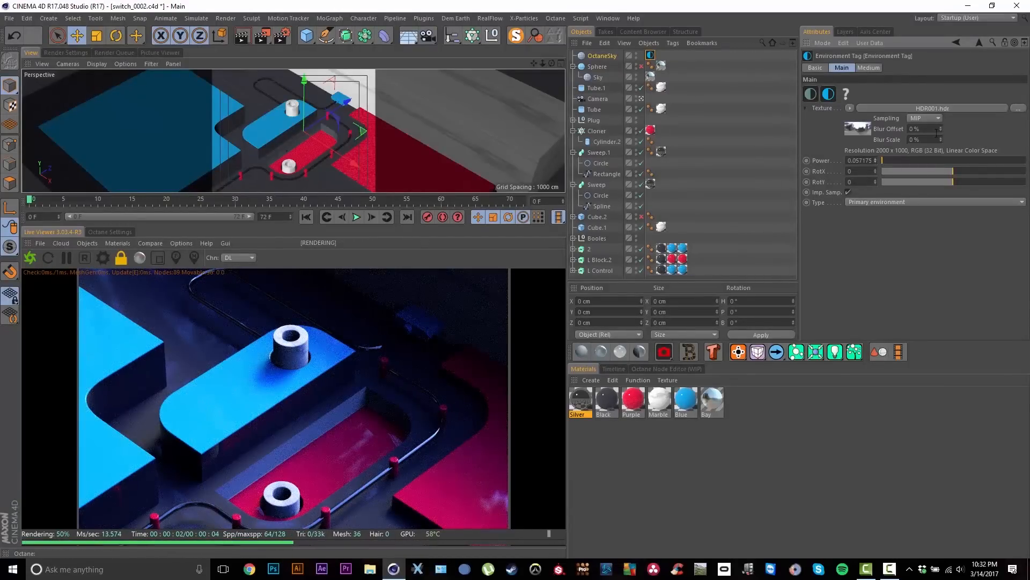
pyautogui.moveTo(964, 175); pyautogui.dragTo(919, 180)
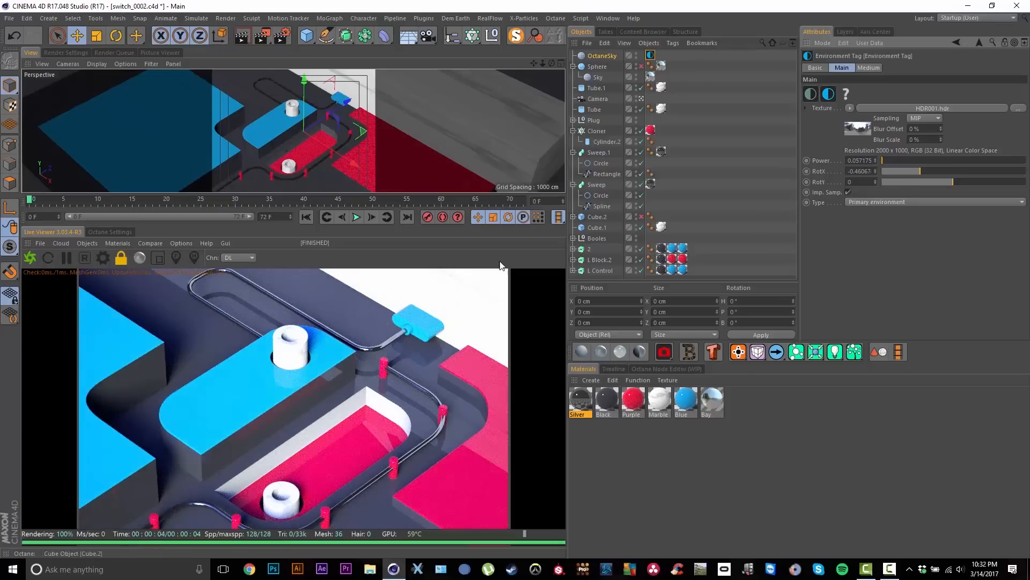
pyautogui.click(698, 71)
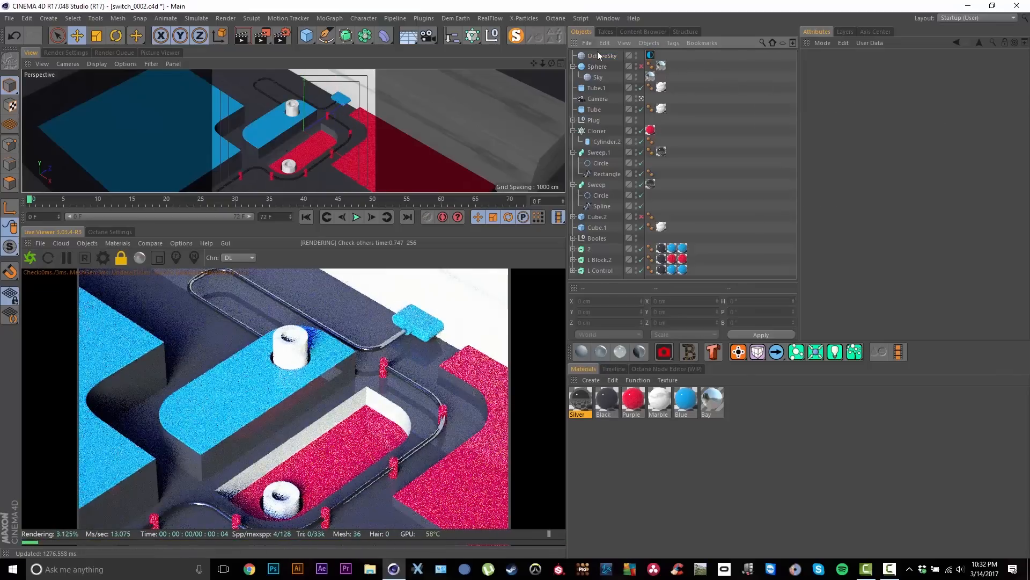
# Duplicate the OctaneSky object and load HDR009.hdr as the copy's environment texture
pyautogui.click(602, 55)
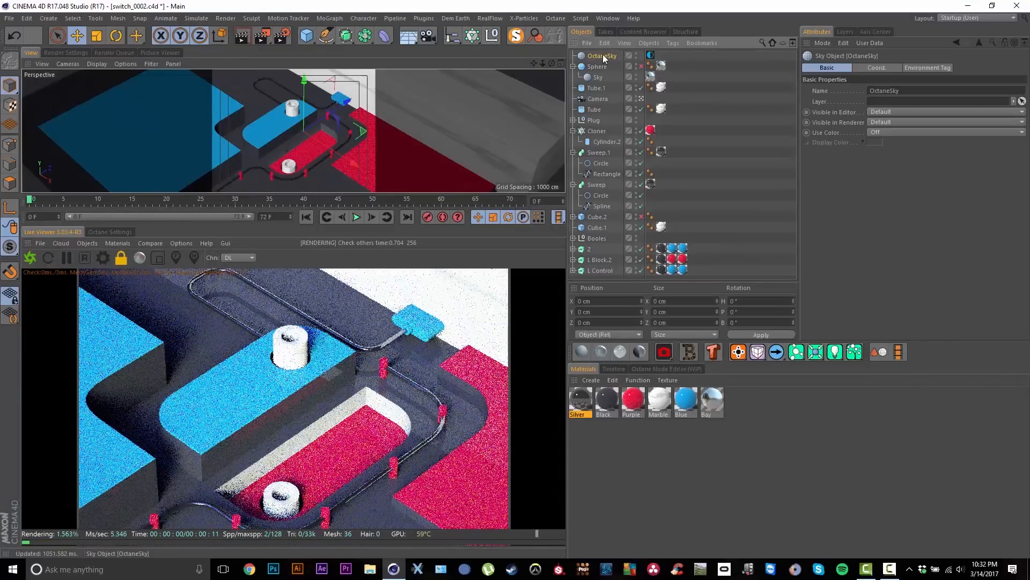
pyautogui.keyDown('ctrl'); pyautogui.moveTo(602, 50); pyautogui.dragTo(600, 53); pyautogui.keyUp('ctrl')
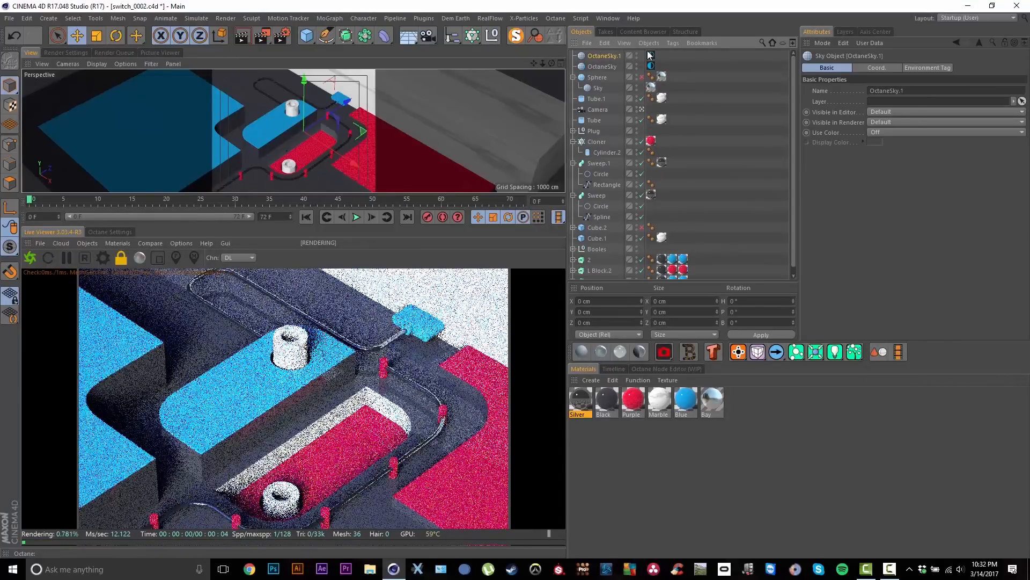
pyautogui.click(650, 56)
pyautogui.click(1019, 109)
pyautogui.doubleClick(481, 105)
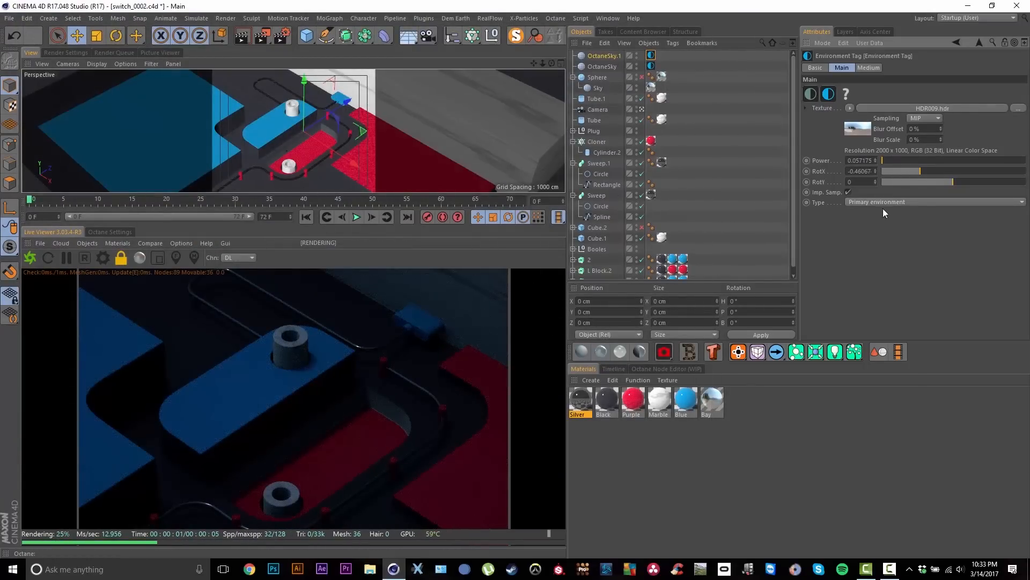
# Set the duplicated sky's power to about 0.94 and its RotX to about -0.12
pyautogui.moveTo(878, 160)
pyautogui.mouseDown()
pyautogui.moveTo(919, 160)
pyautogui.moveTo(944, 175)
pyautogui.mouseUp()
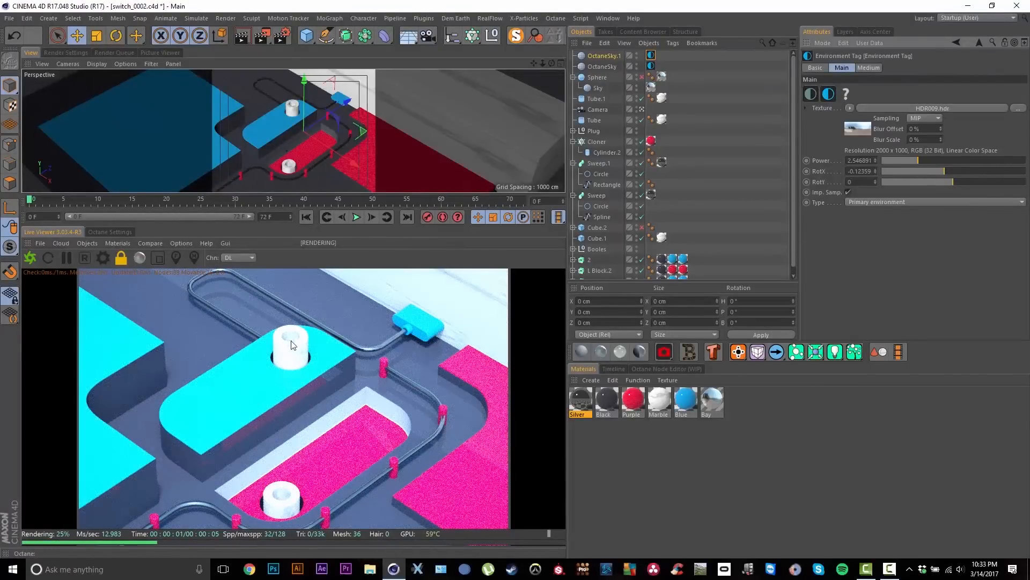
pyautogui.moveTo(912, 161); pyautogui.dragTo(895, 162)
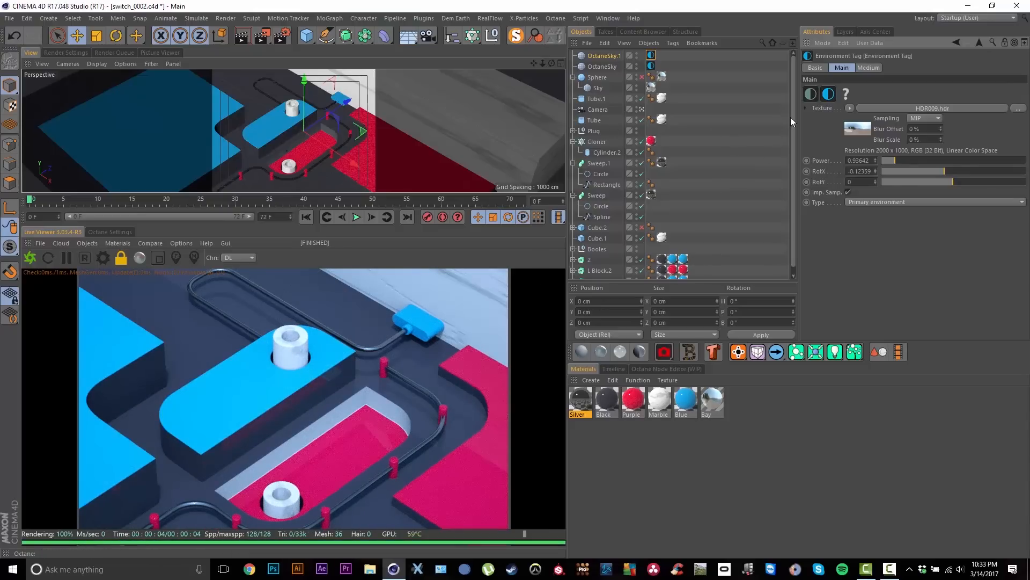
# Add an OctaneCameraTag to the Camera object
pyautogui.click(589, 110)
pyautogui.rightClick(596, 109)
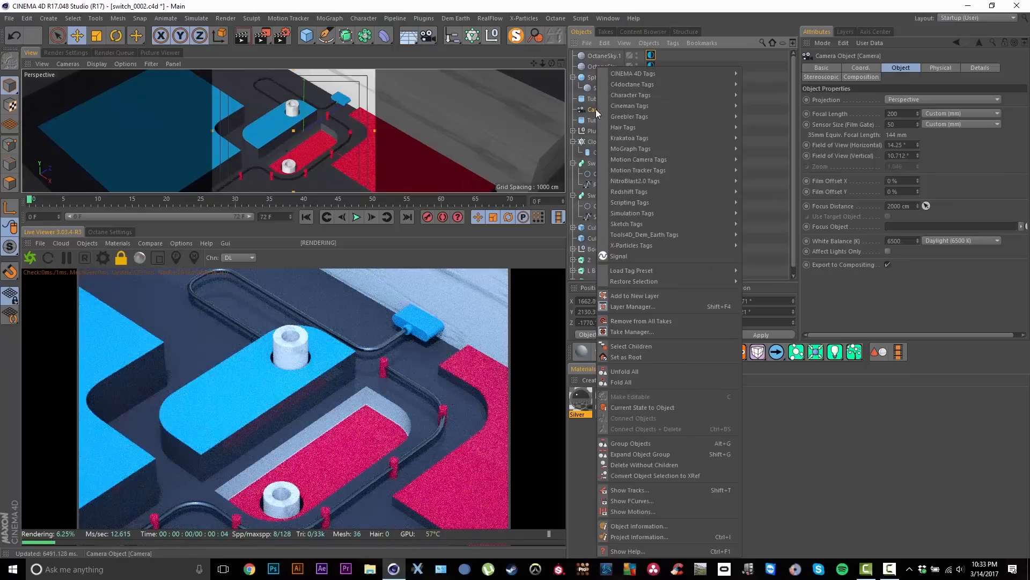
pyautogui.moveTo(626, 83)
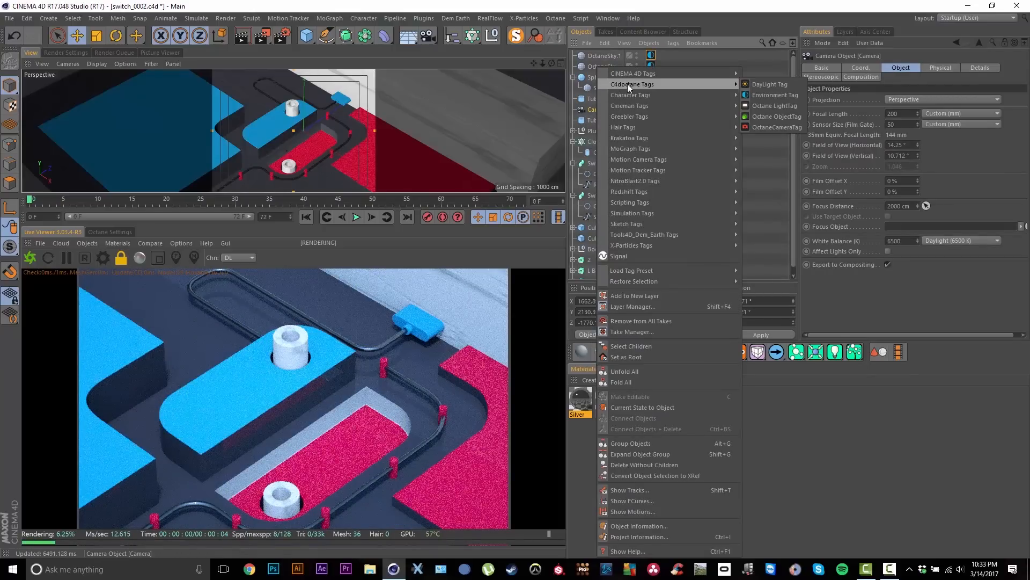
pyautogui.click(758, 125)
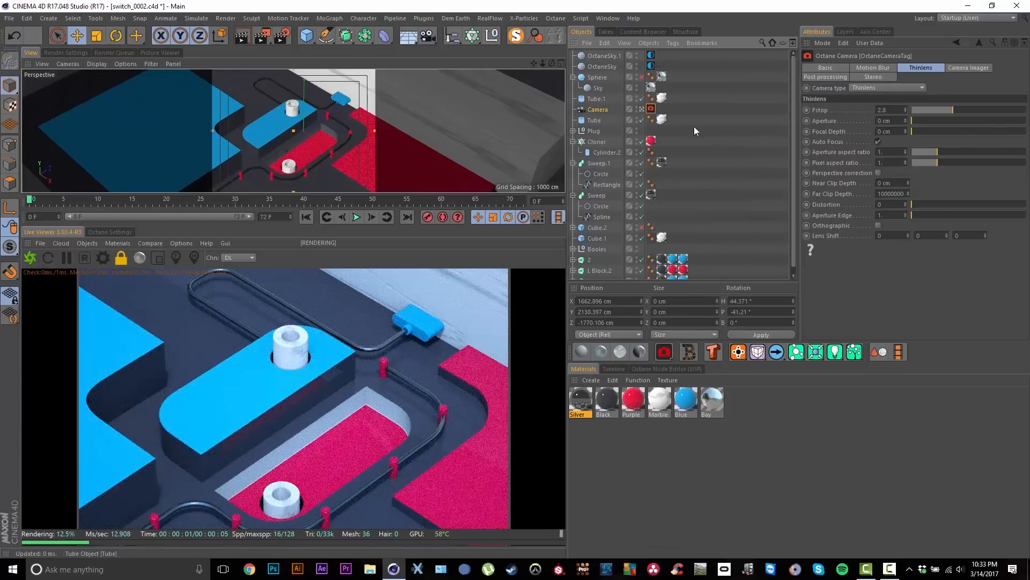
# Enable the camera imager on the Octane camera tag, with exposure about 0.88 and gamma about 1.37
pyautogui.click(957, 68)
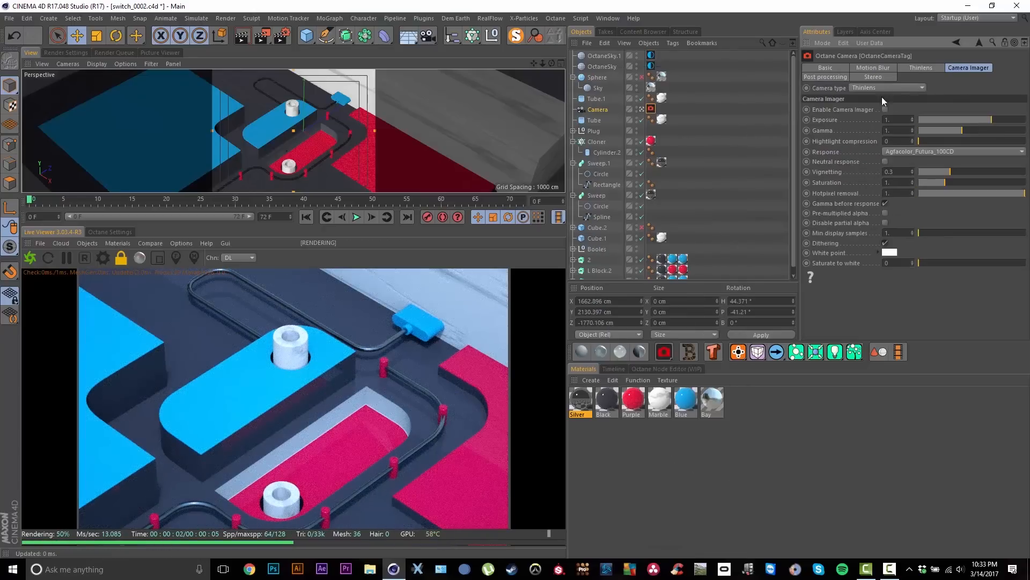
pyautogui.click(885, 110)
pyautogui.moveTo(988, 119); pyautogui.dragTo(964, 132)
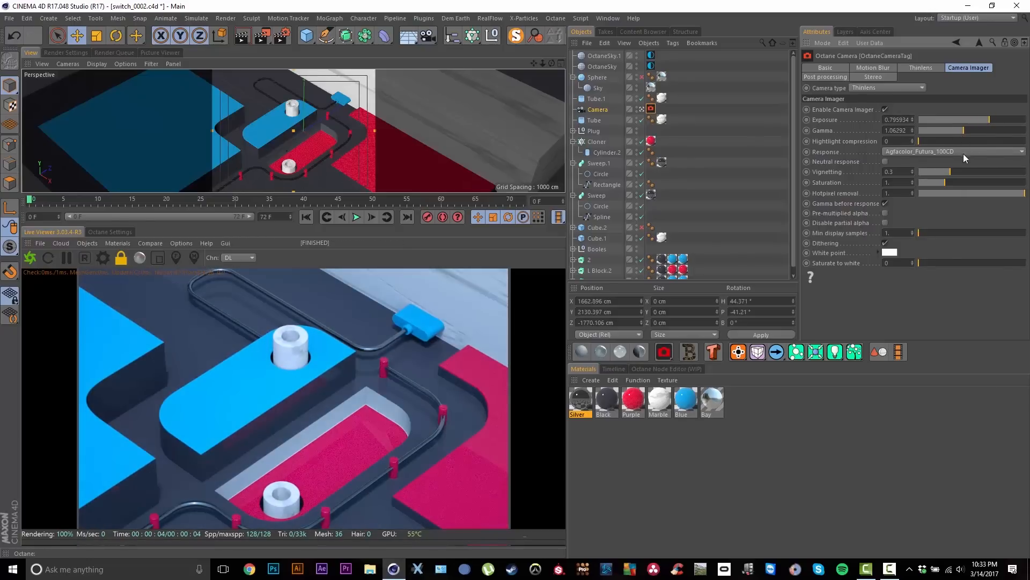
pyautogui.moveTo(963, 131); pyautogui.dragTo(990, 120)
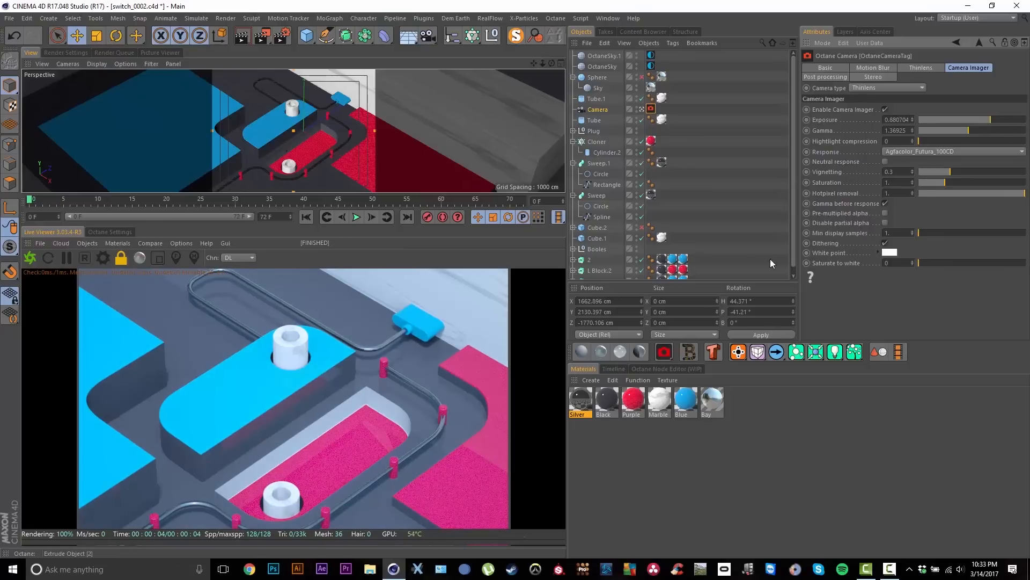
# Tint the camera imager's white point light blue, with hue 210° and saturation 51%
pyautogui.click(889, 251)
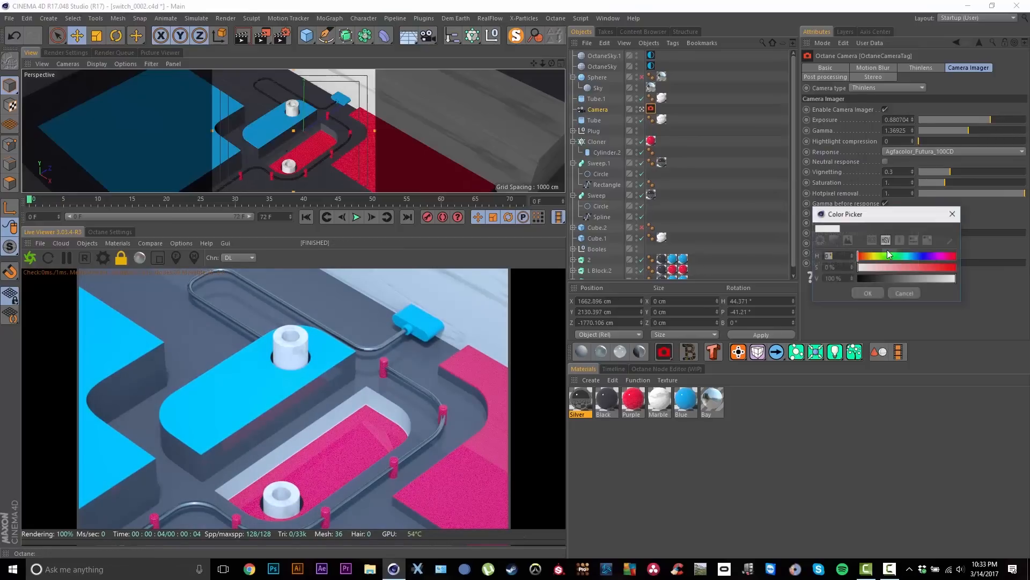
pyautogui.moveTo(865, 261); pyautogui.dragTo(892, 272)
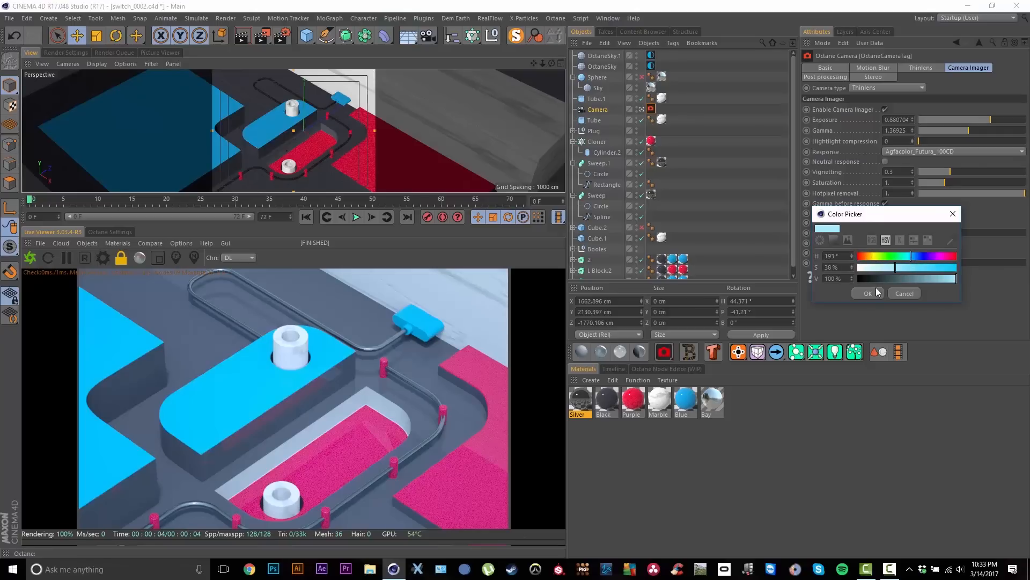
pyautogui.click(868, 293)
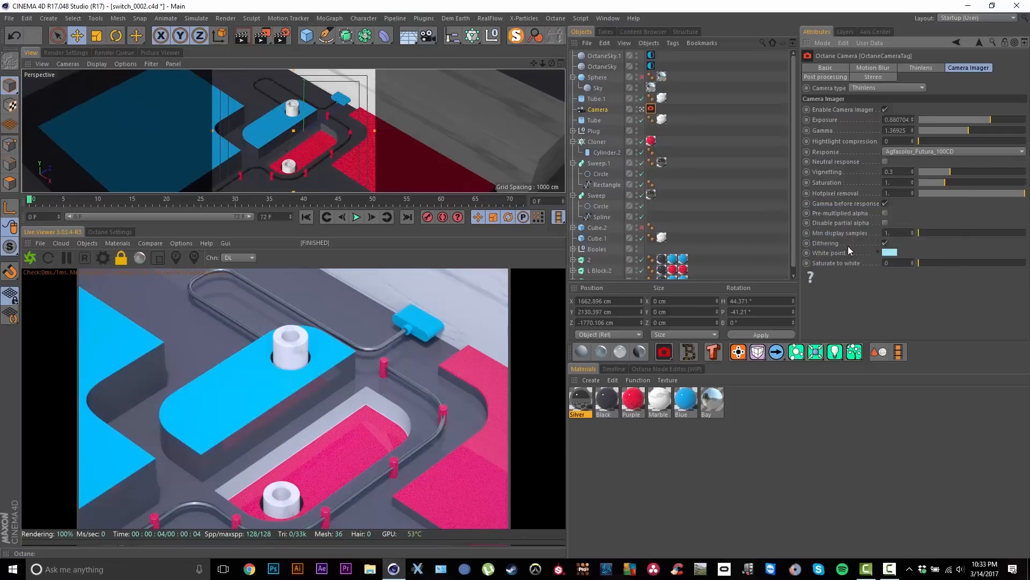
pyautogui.click(889, 251)
pyautogui.moveTo(916, 250); pyautogui.dragTo(921, 250)
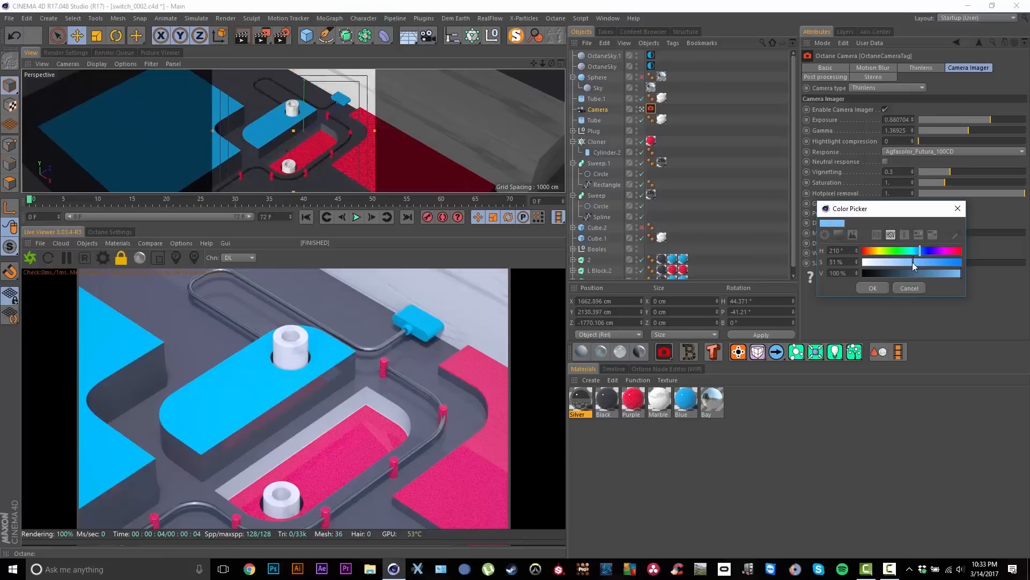
pyautogui.click(875, 288)
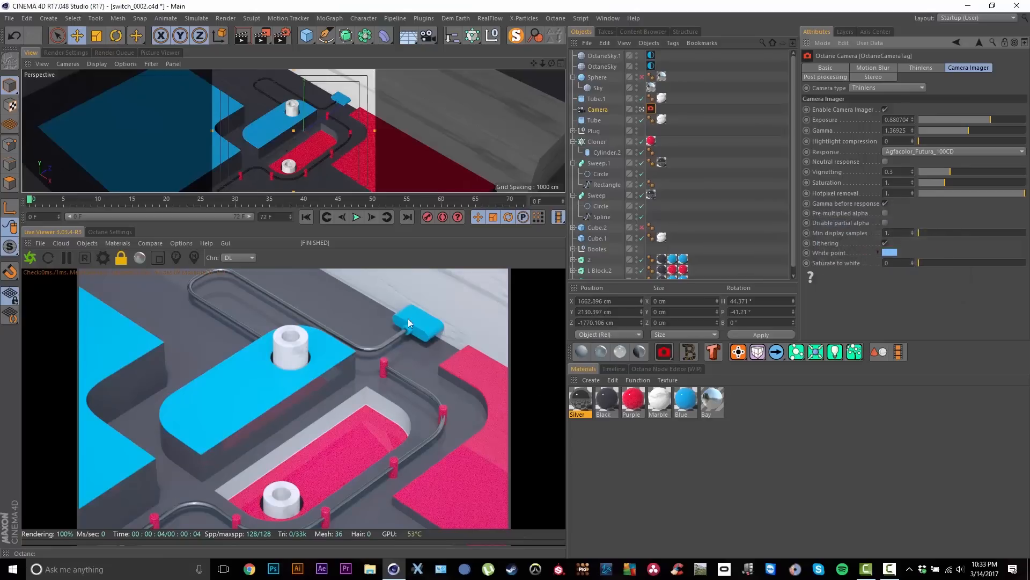
# Deepen the white point color to hue 234° and saturation 76%
pyautogui.click(889, 252)
pyautogui.click(929, 262)
pyautogui.click(874, 288)
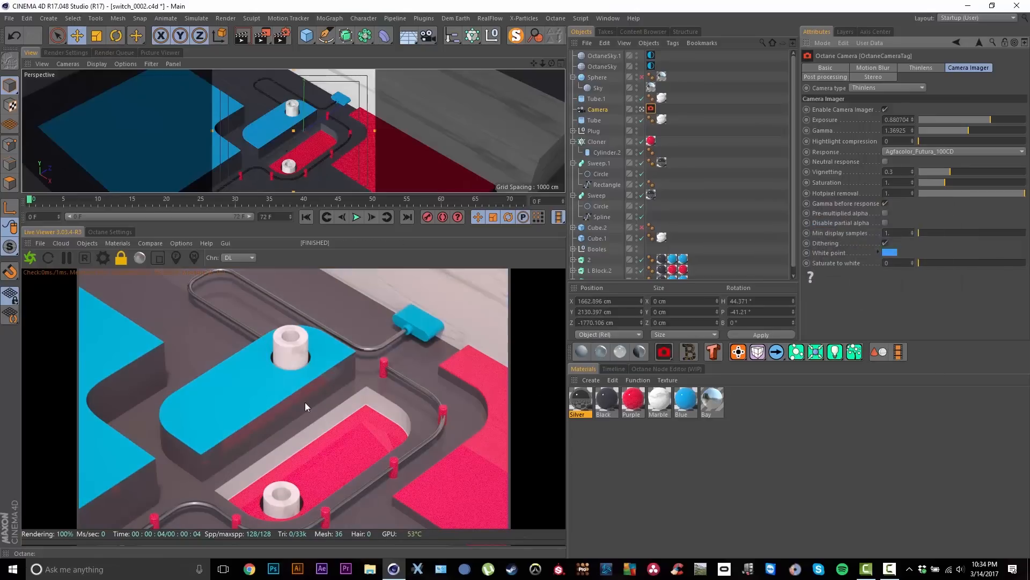
pyautogui.click(888, 253)
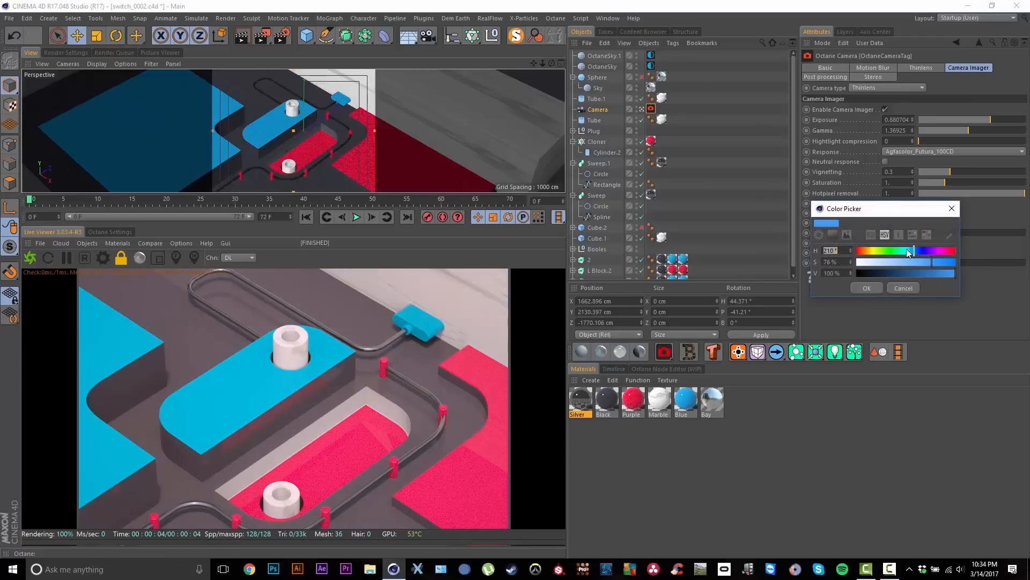
pyautogui.click(922, 250)
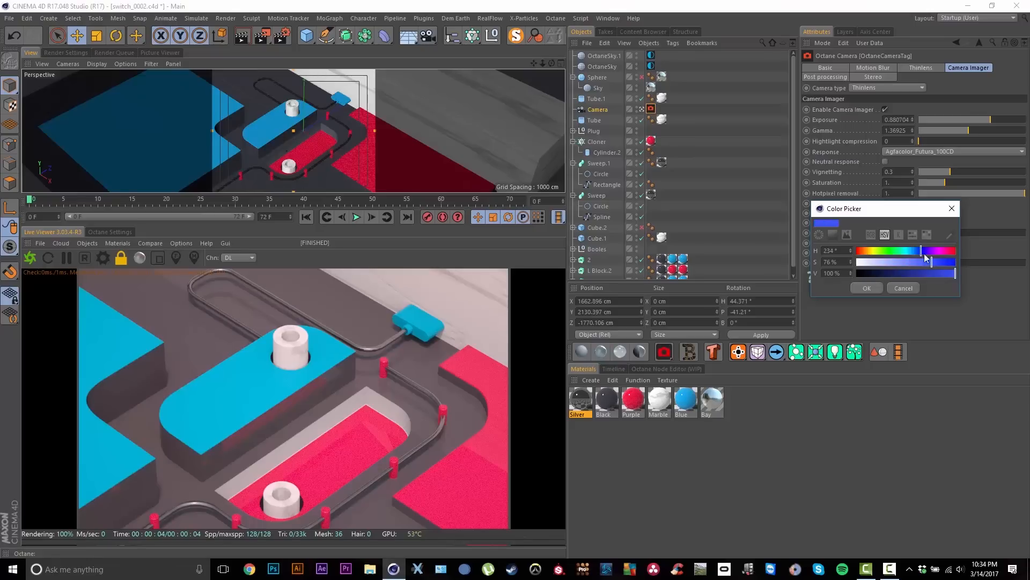
pyautogui.click(867, 289)
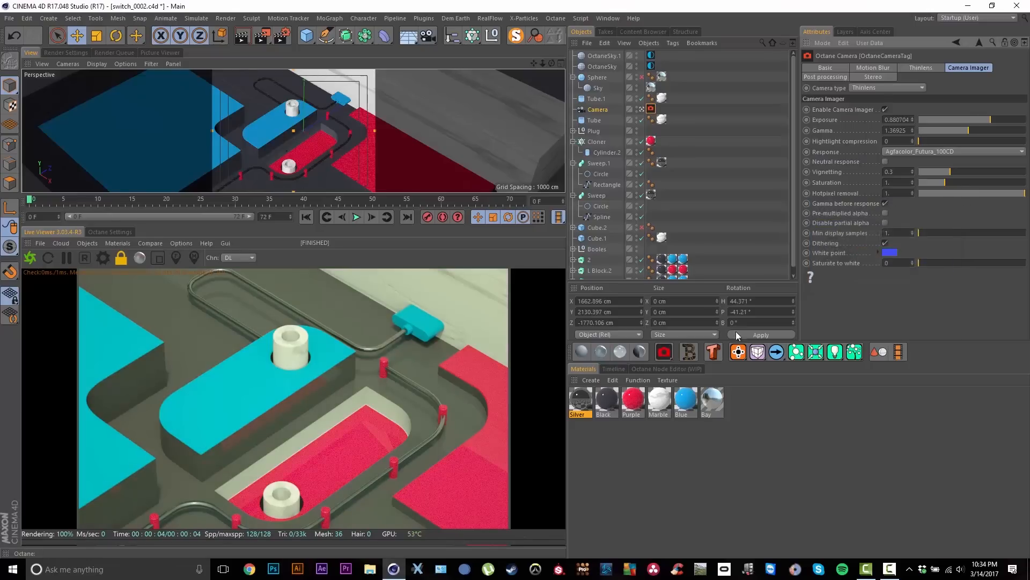
# Adjust the white point to a slightly softer violet-blue and lower the imager's gamma to about 0.98
pyautogui.click(889, 252)
pyautogui.click(923, 255)
pyautogui.click(927, 254)
pyautogui.click(925, 267)
pyautogui.click(873, 293)
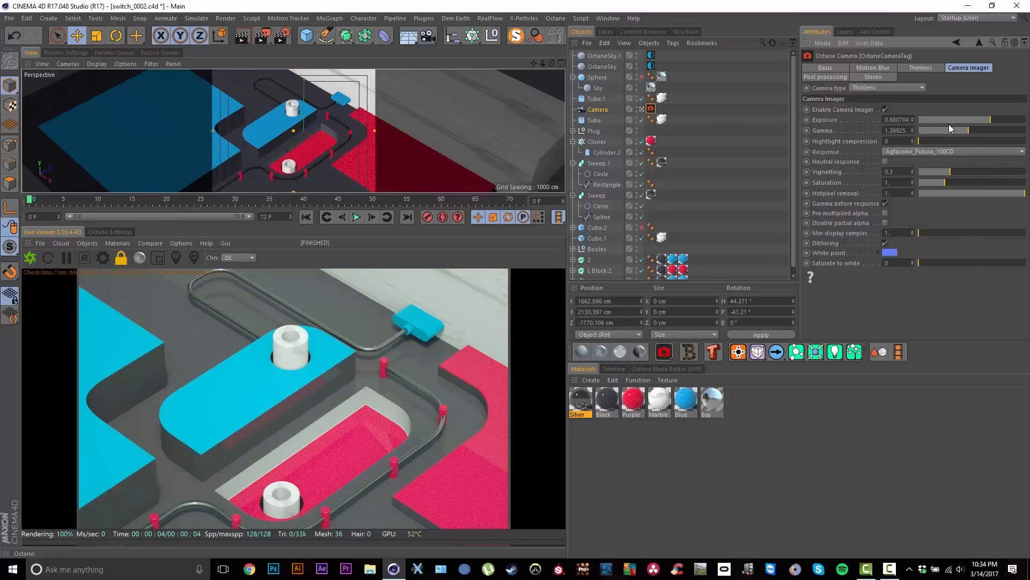
pyautogui.moveTo(967, 131); pyautogui.dragTo(962, 132)
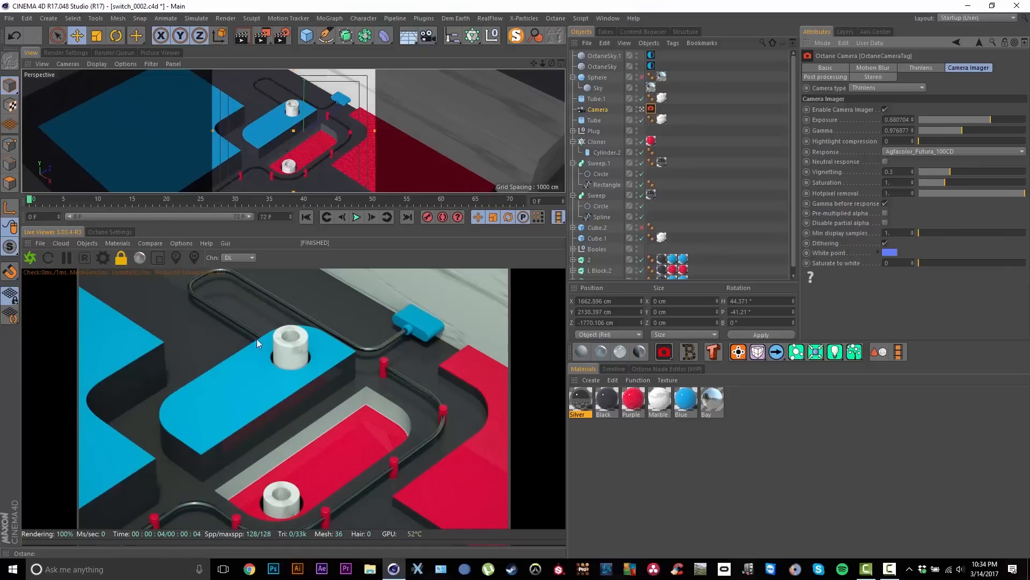
# Try the Ektachrome_64CD camera response with gamma about 1.67, and undo both changes
pyautogui.click(900, 150)
pyautogui.click(950, 409)
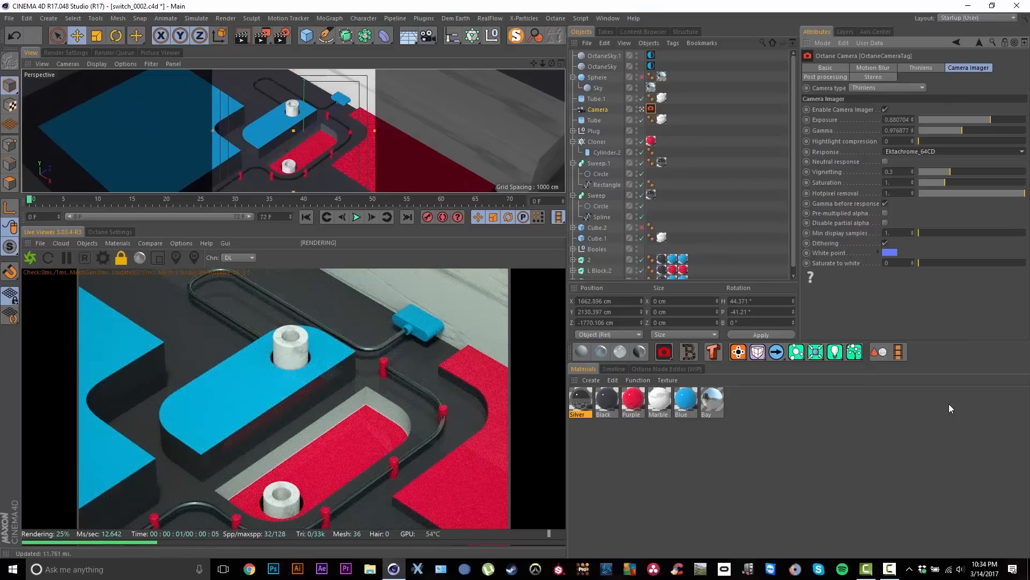
pyautogui.moveTo(964, 130); pyautogui.dragTo(972, 130)
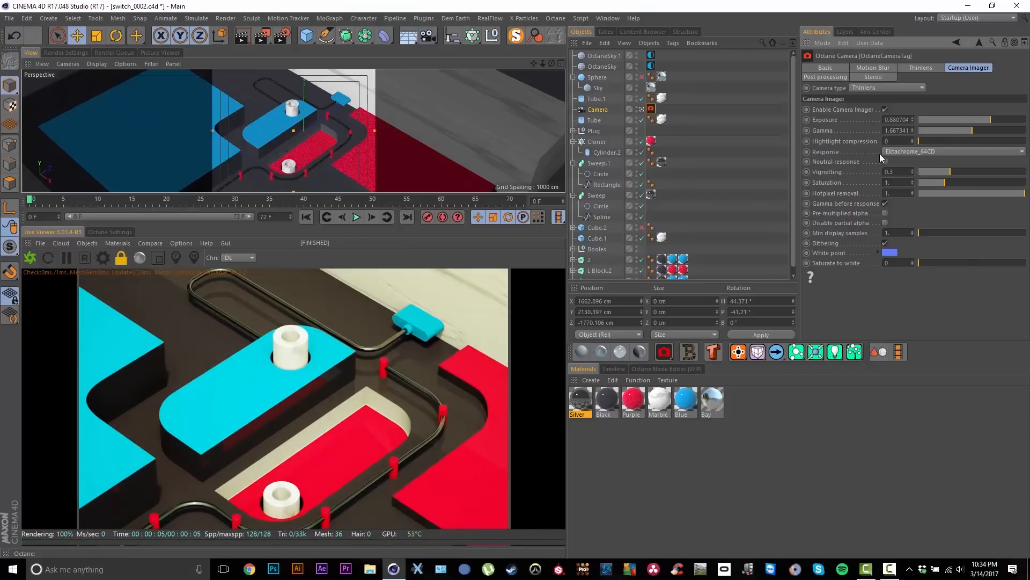
pyautogui.hotkey('ctrl', 'z')
pyautogui.hotkey('ctrl', 'z')
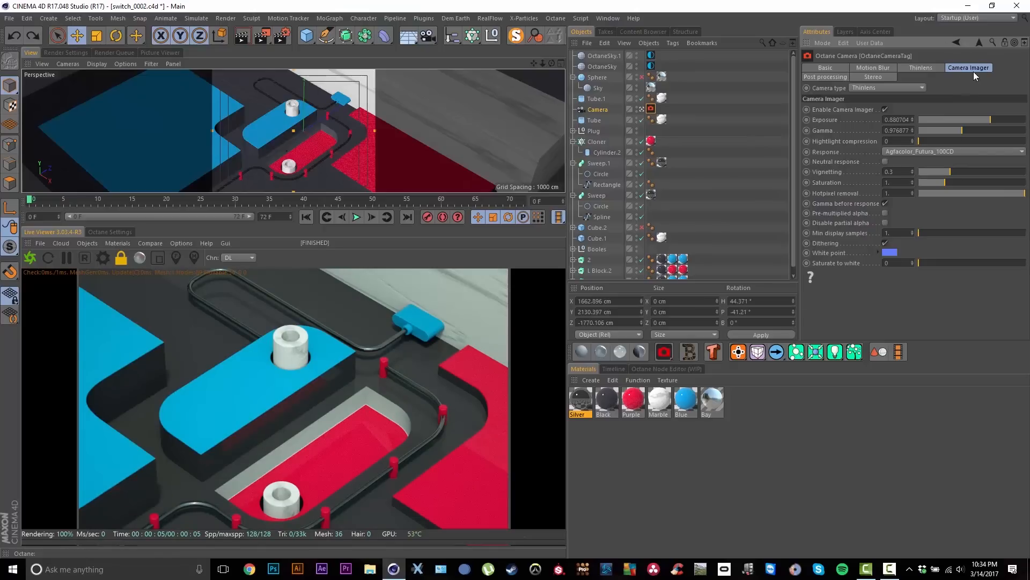
# Enable post processing on the camera tag and raise the bloom power to about 18.4
pyautogui.click(829, 78)
pyautogui.click(864, 109)
pyautogui.moveTo(964, 119); pyautogui.dragTo(990, 118)
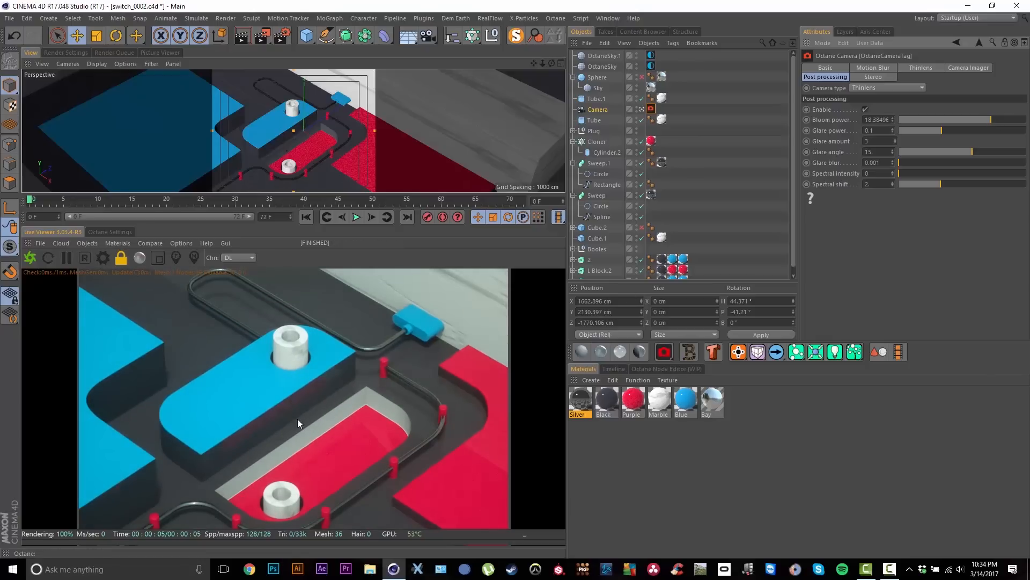
pyautogui.click(842, 67)
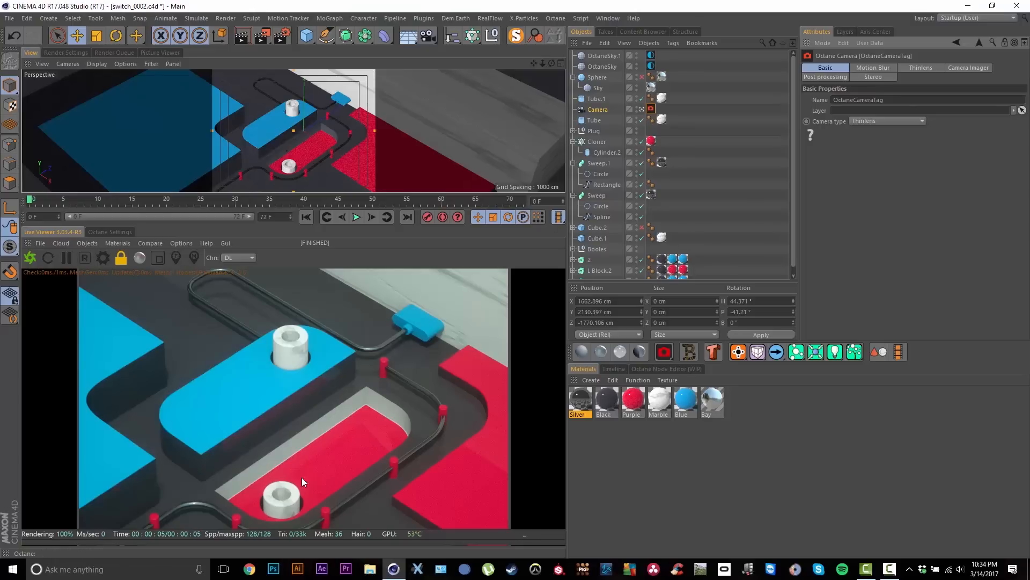
# Hide the OctaneSky.1 environment to preview the lighting from the other sky alone
pyautogui.click(720, 101)
pyautogui.click(600, 56)
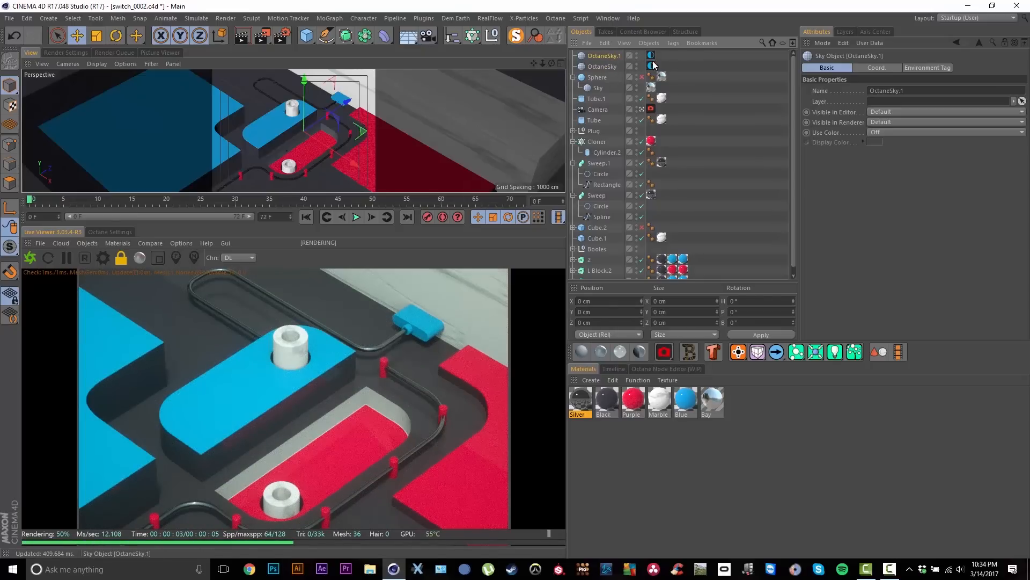
pyautogui.click(637, 55)
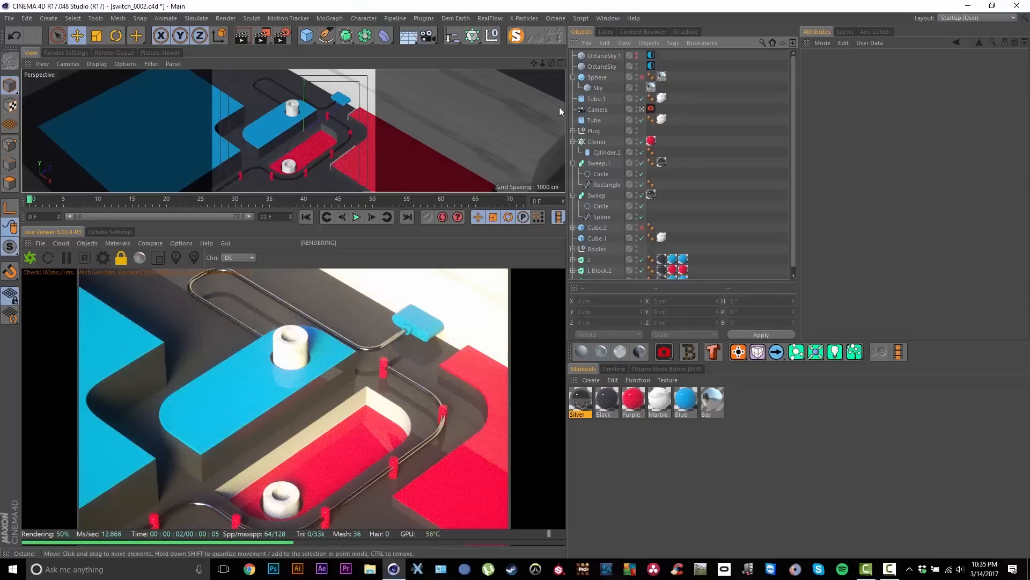
# Duplicate OctaneSky.1 and give the copy the HDR013.hdr texture, with power about 0.3 and RotX about -0.41
pyautogui.click(611, 56)
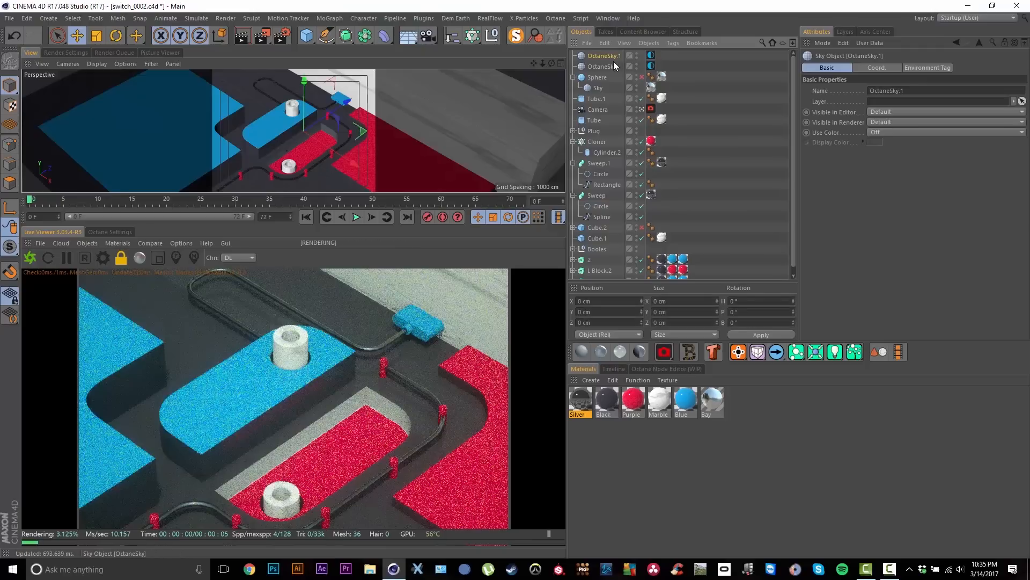
pyautogui.keyDown('ctrl'); pyautogui.moveTo(611, 56); pyautogui.dragTo(622, 50); pyautogui.keyUp('ctrl')
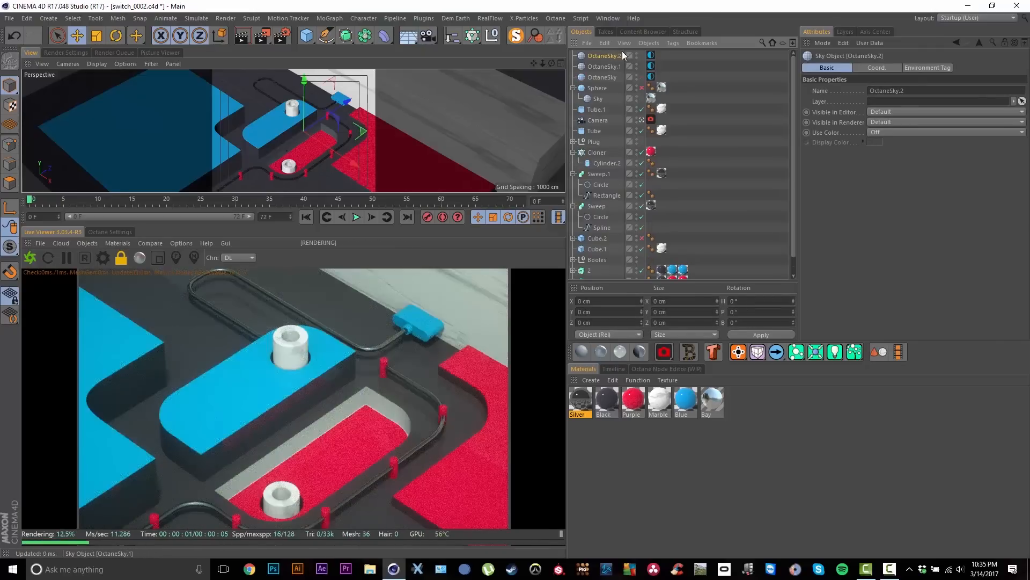
pyautogui.click(652, 55)
pyautogui.click(842, 67)
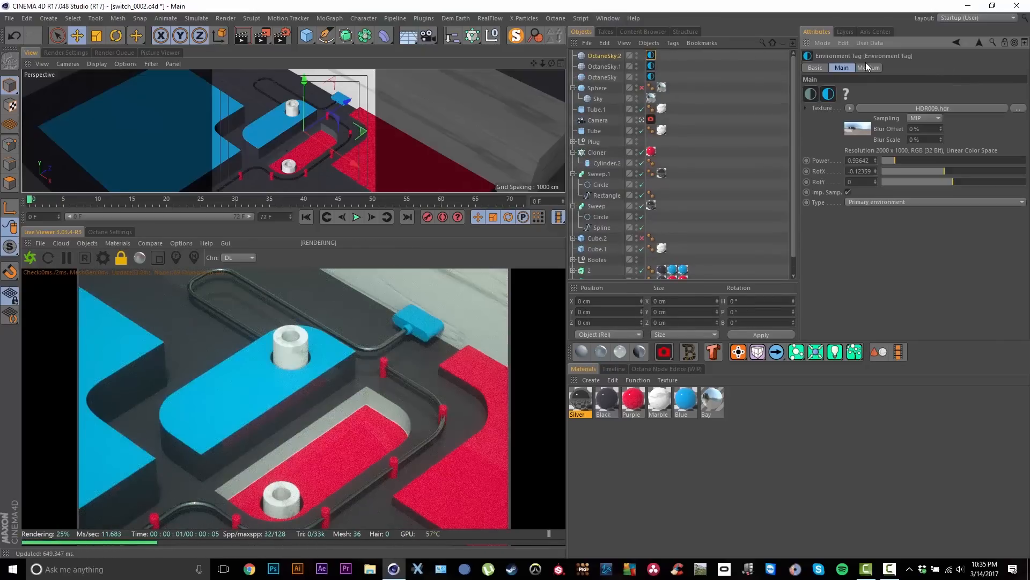
pyautogui.click(1017, 108)
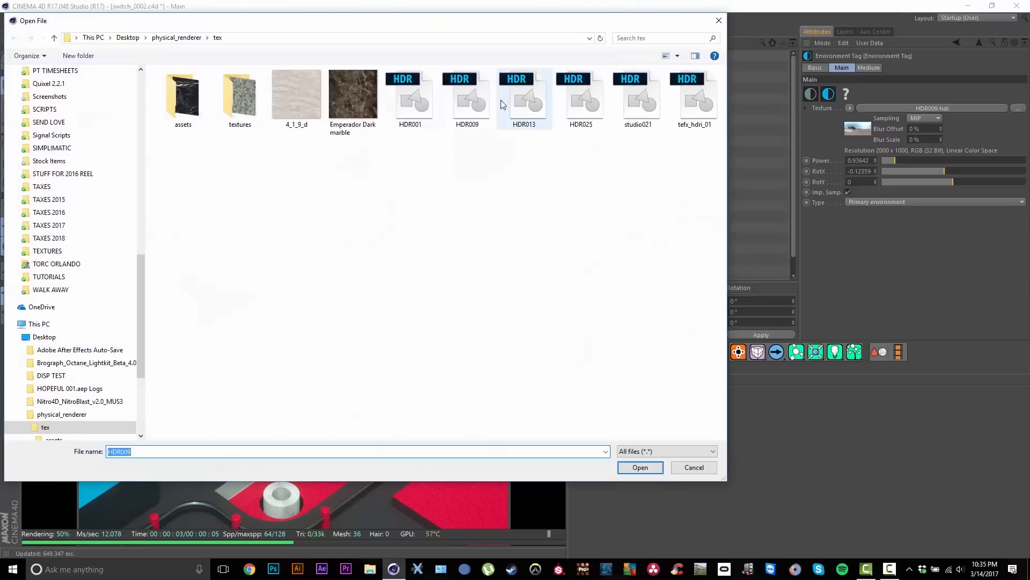
pyautogui.doubleClick(534, 92)
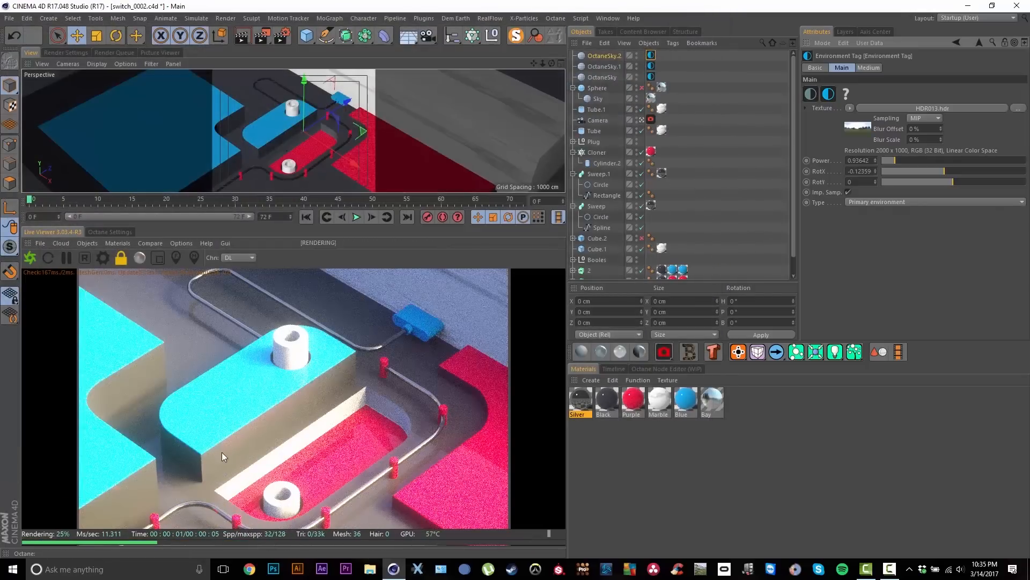
pyautogui.moveTo(938, 171); pyautogui.dragTo(886, 161)
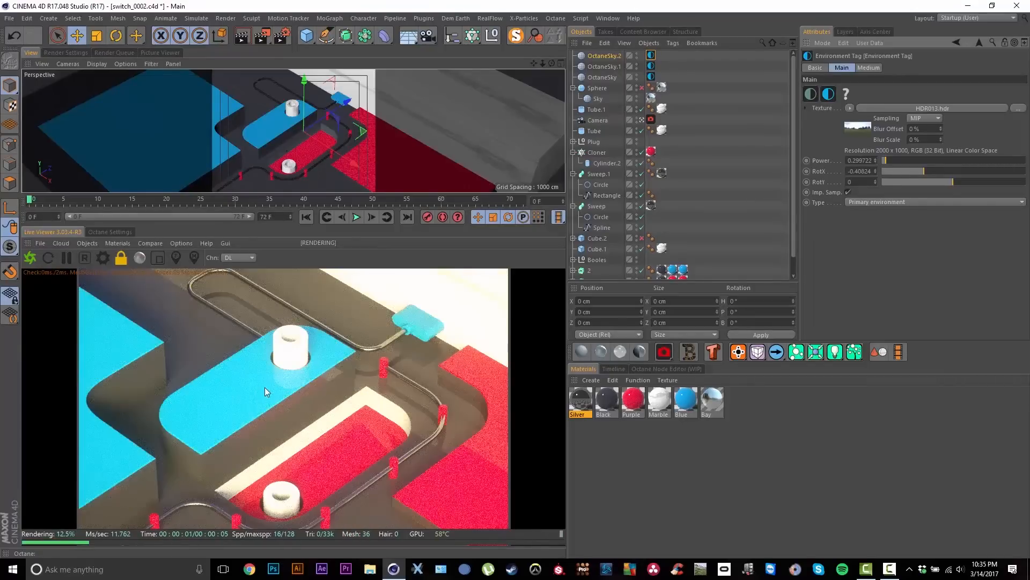
# In the camera imager, set exposure to about 0.37 and gamma to about 0.9, and lighten the white point to pale blue
pyautogui.click(650, 119)
pyautogui.click(969, 67)
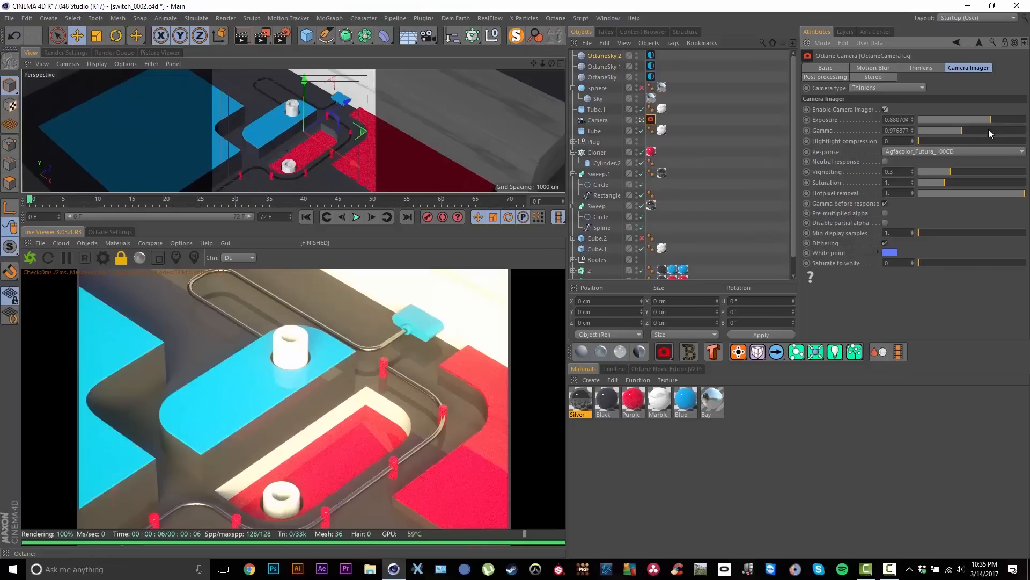
pyautogui.moveTo(986, 121); pyautogui.dragTo(980, 120)
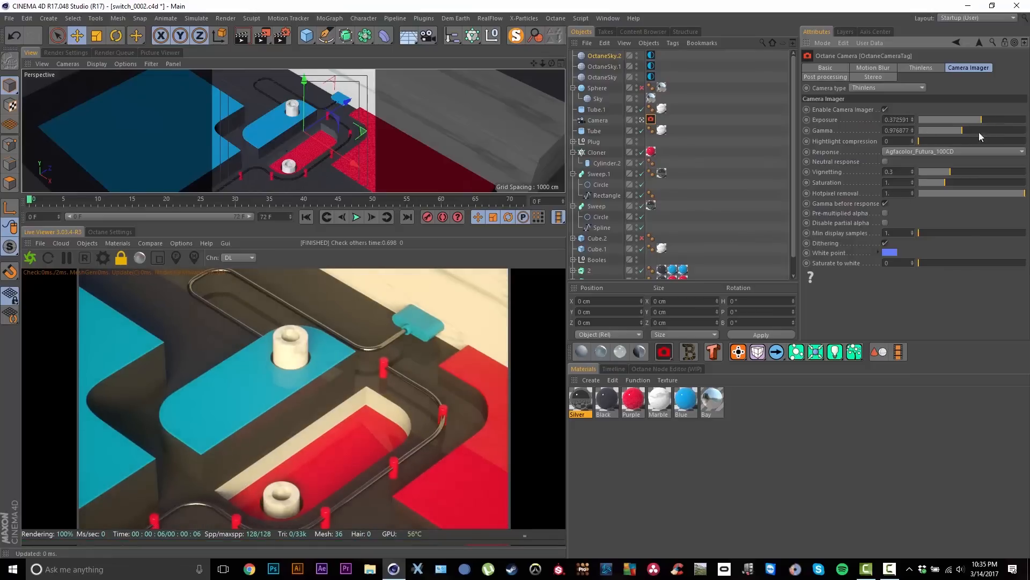
pyautogui.click(891, 253)
pyautogui.click(890, 265)
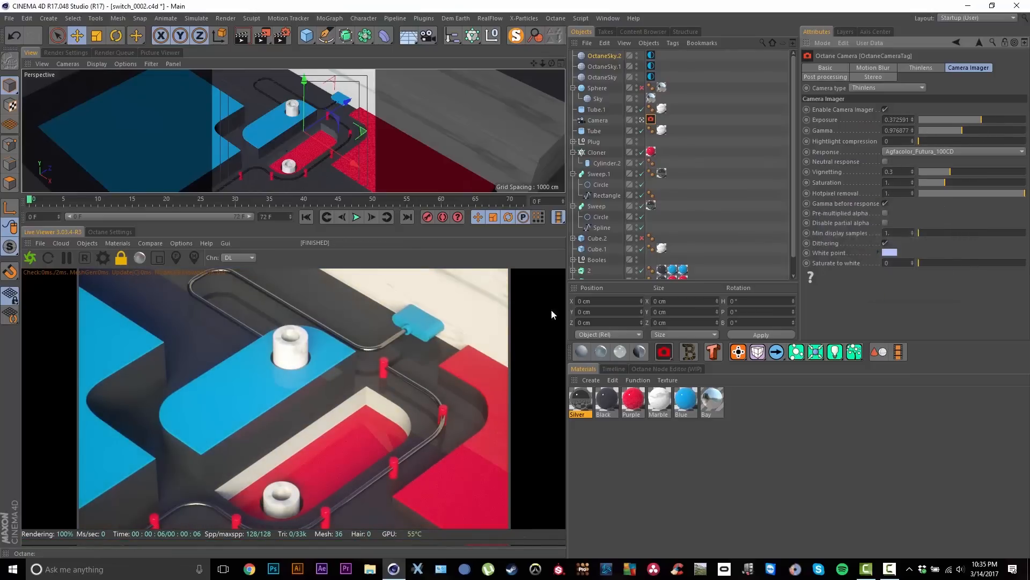
pyautogui.moveTo(962, 130); pyautogui.dragTo(961, 130)
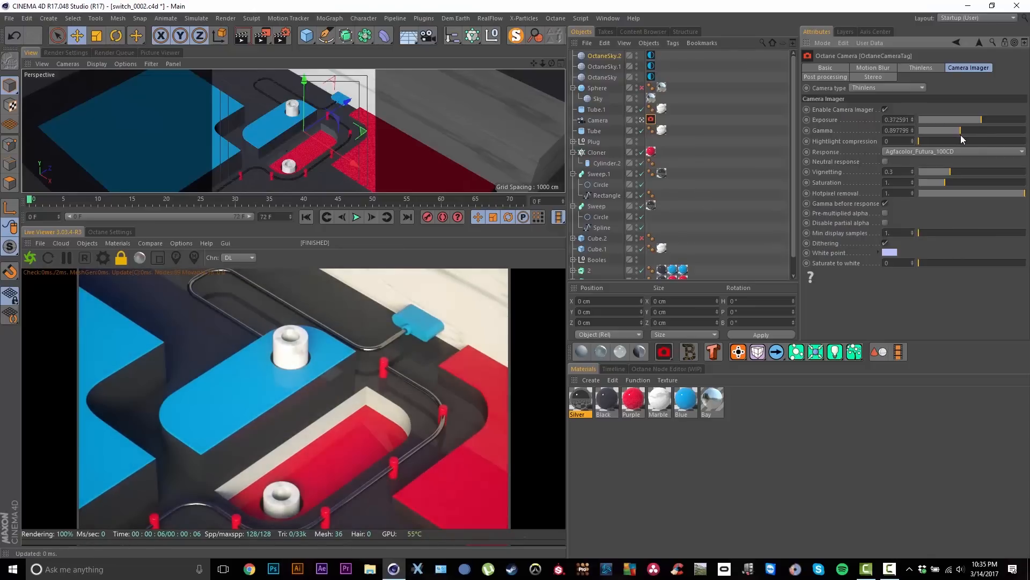
# Switch on the imager's neutral response and open the camera tag's motion blur settings
pyautogui.click(885, 162)
pyautogui.click(886, 68)
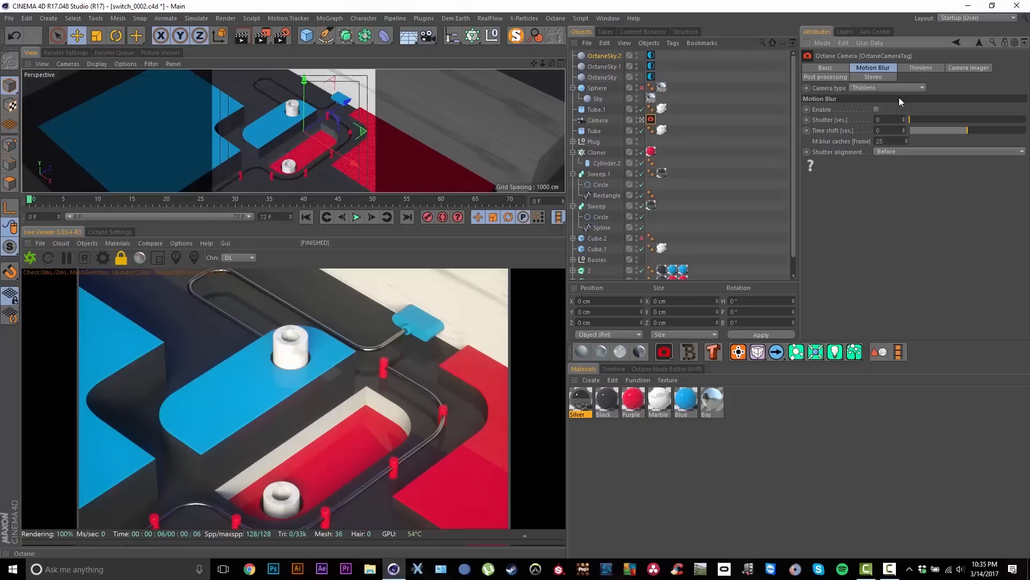
# Duplicate OctaneSky.2 and load studio021.hdr as the copy's environment texture
pyautogui.click(706, 95)
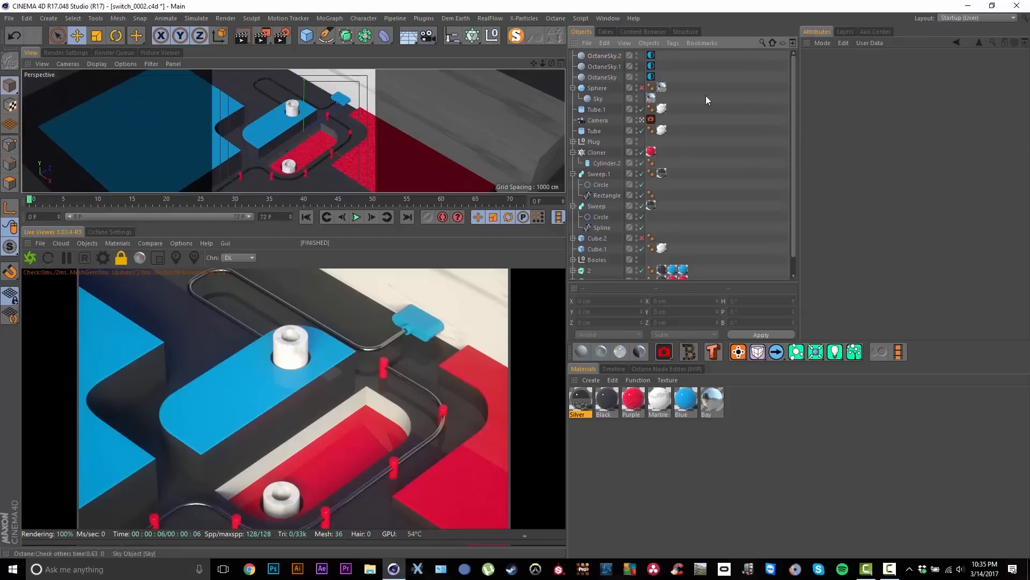
pyautogui.click(598, 54)
pyautogui.keyDown('ctrl'); pyautogui.moveTo(599, 54); pyautogui.dragTo(599, 52); pyautogui.keyUp('ctrl')
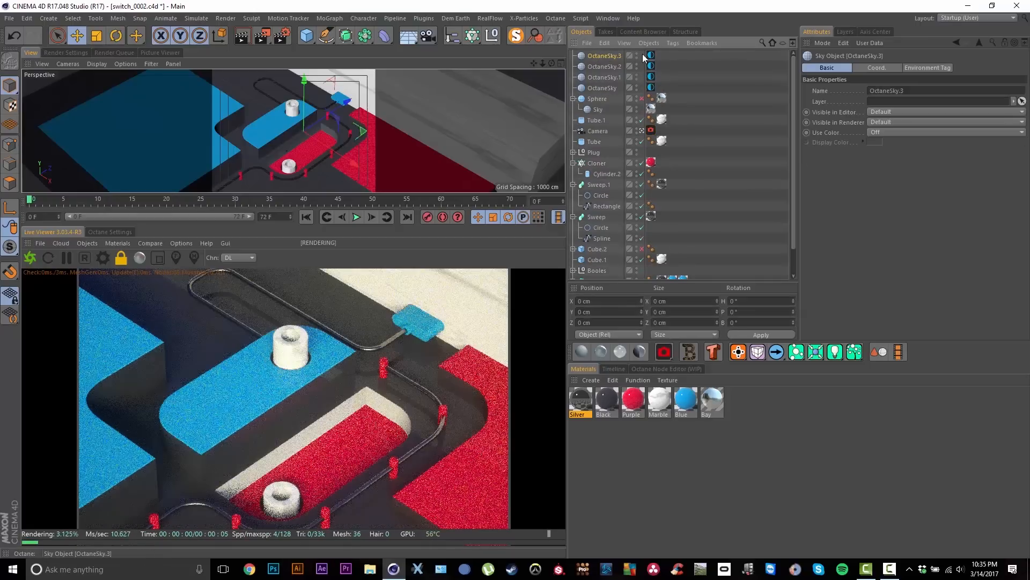
pyautogui.click(651, 55)
pyautogui.click(1016, 107)
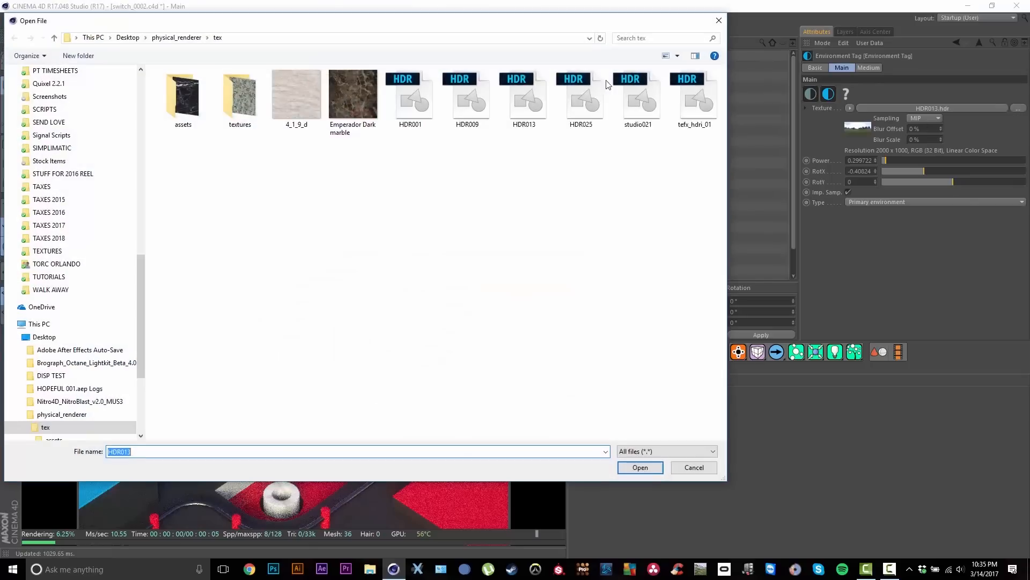
pyautogui.click(642, 90)
pyautogui.doubleClick(641, 91)
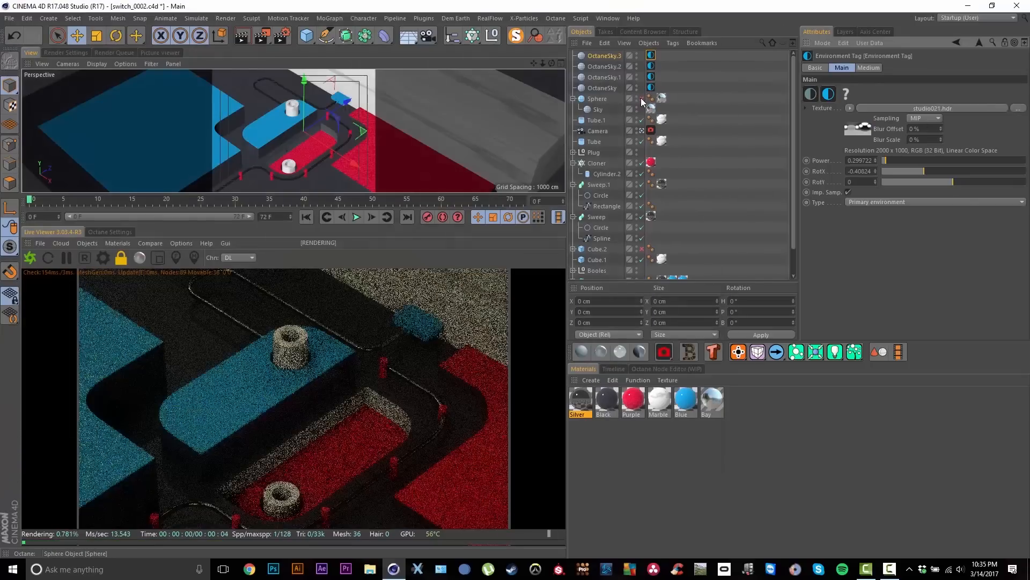
# Adjust the studio021.hdr environment to a power of about 2.77, RotX about 0.2 and RotY about -0.02
pyautogui.moveTo(892, 161); pyautogui.dragTo(908, 163)
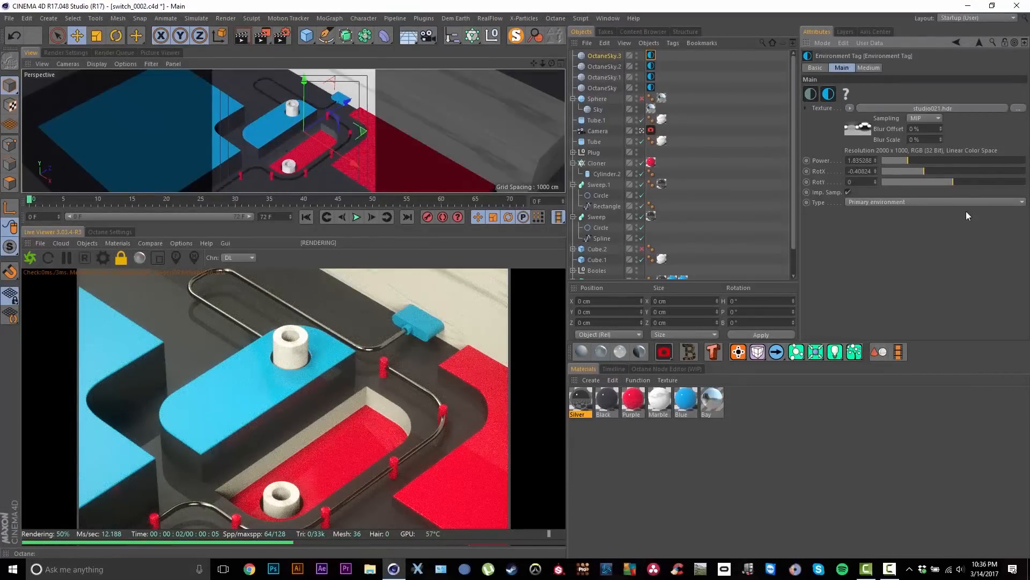
pyautogui.click(920, 161)
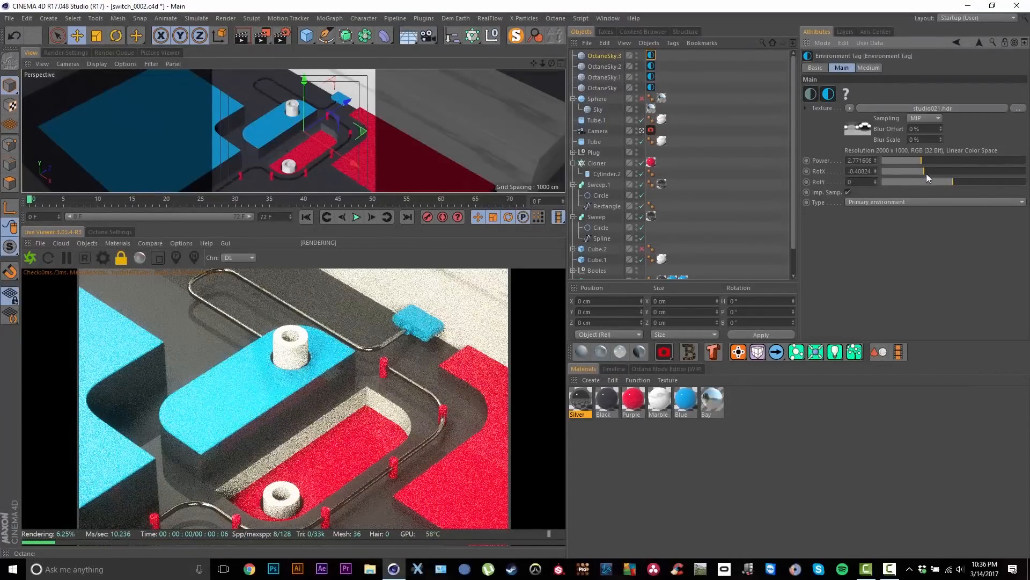
pyautogui.moveTo(928, 172); pyautogui.dragTo(931, 172)
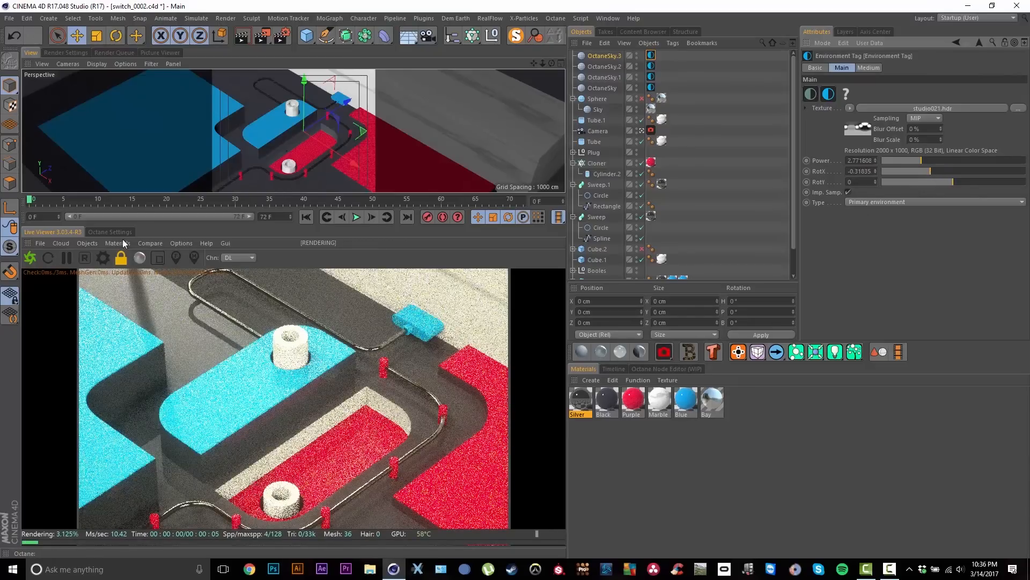
pyautogui.click(967, 172)
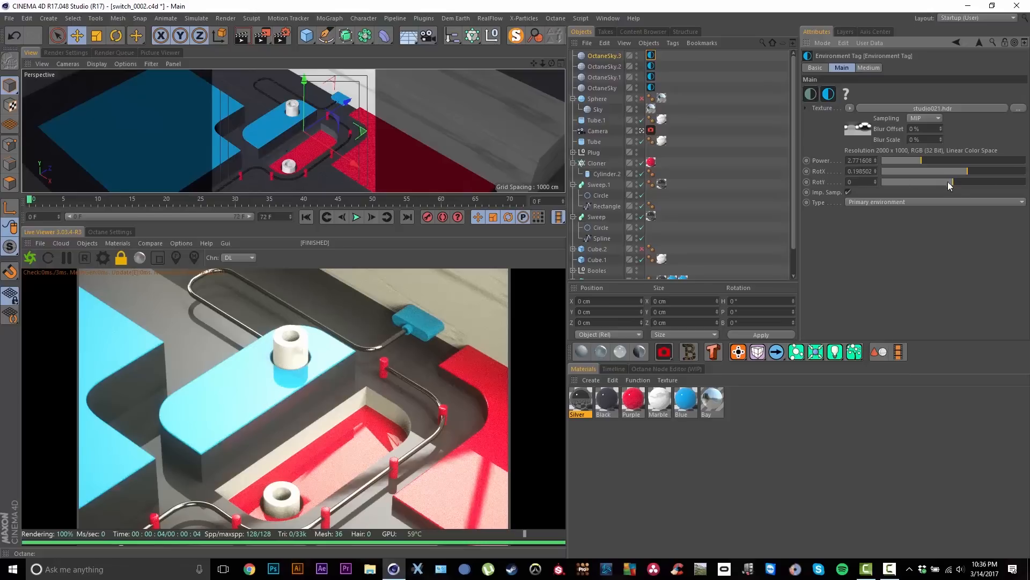
pyautogui.moveTo(958, 182); pyautogui.dragTo(952, 180)
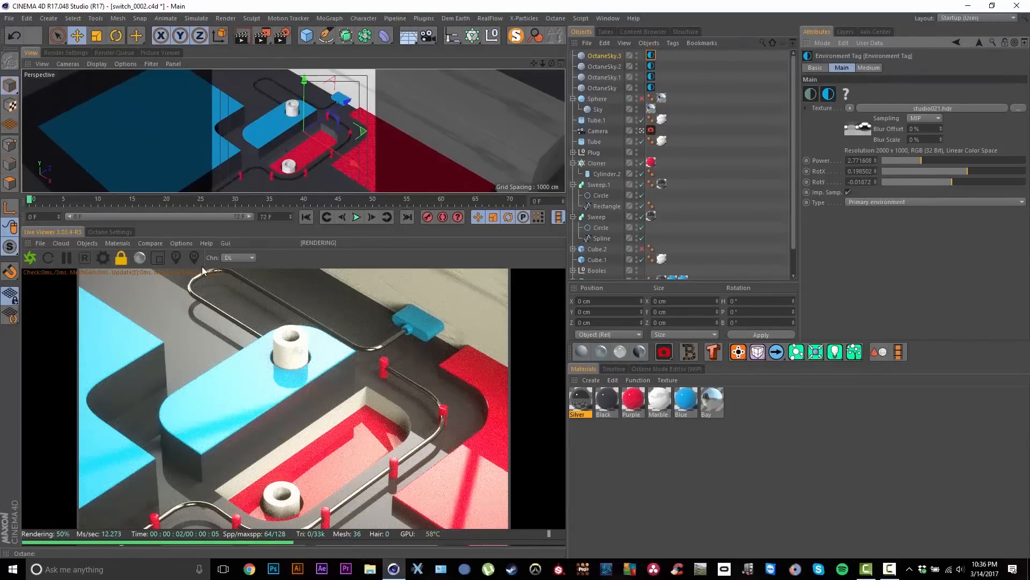
# In the Octane camera tag's imager, lighten the white point to a very pale blue with about 9% saturation
pyautogui.click(980, 43)
pyautogui.click(651, 131)
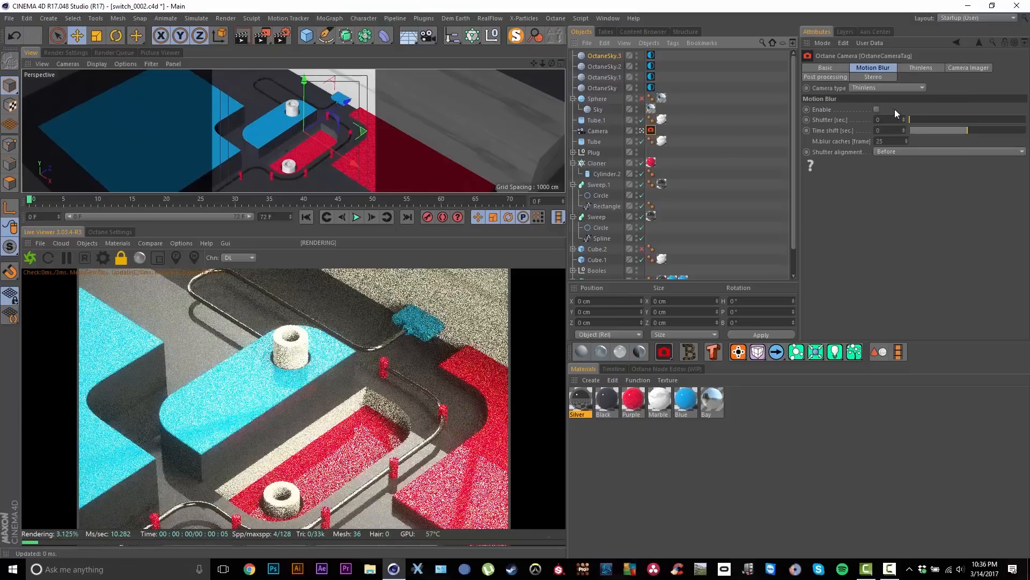
pyautogui.click(969, 68)
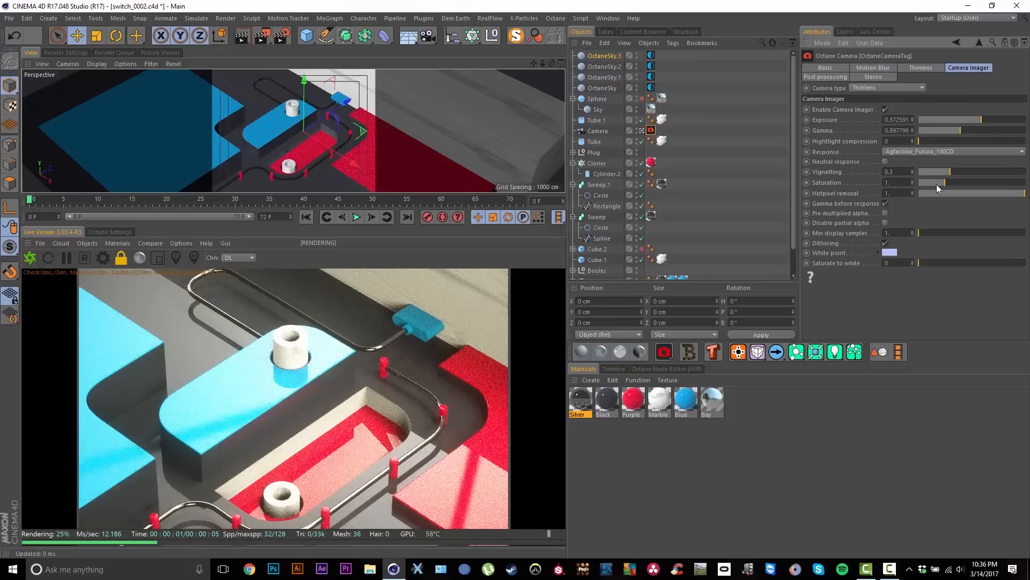
pyautogui.click(889, 252)
pyautogui.moveTo(893, 265); pyautogui.dragTo(904, 265)
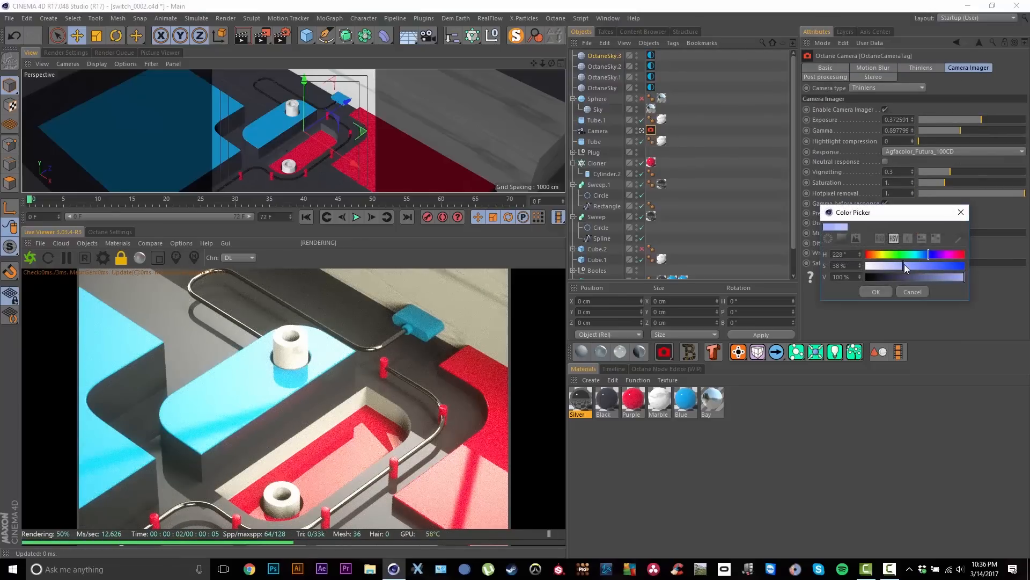
pyautogui.click(876, 265)
pyautogui.click(876, 292)
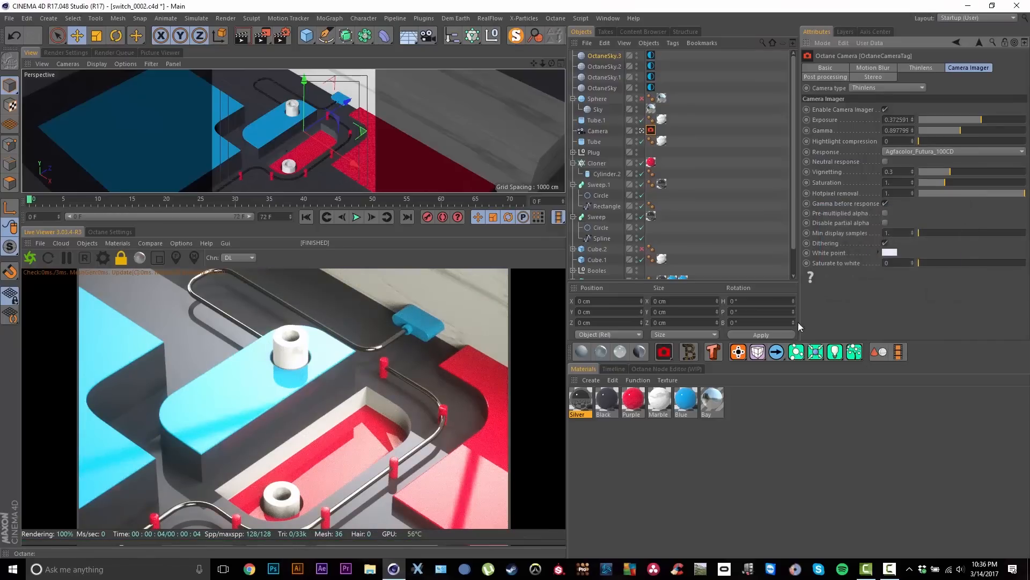
# Try different hues and saturations for the imager's white point, ending on a pale blue
pyautogui.click(890, 252)
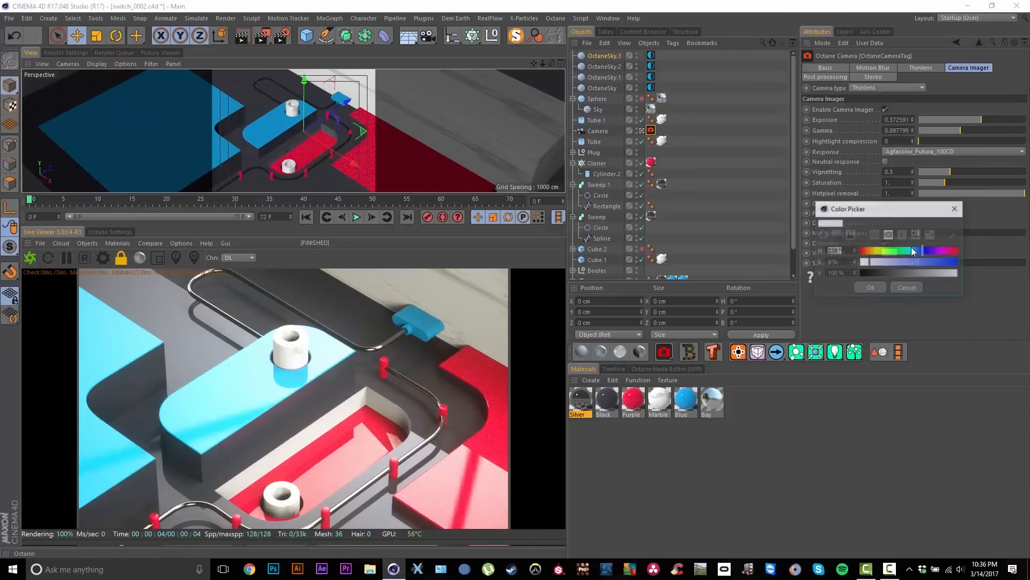
pyautogui.click(927, 250)
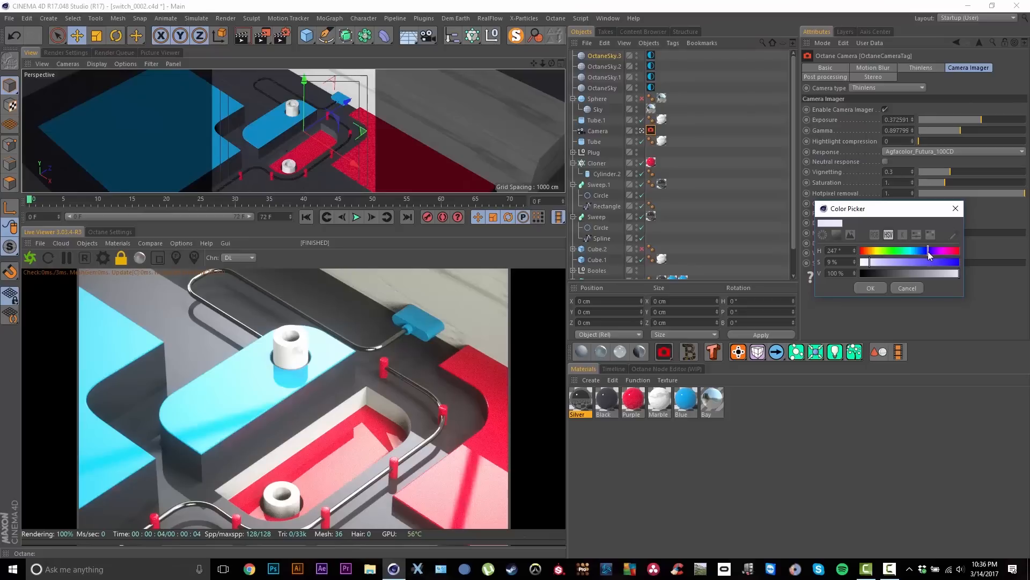
pyautogui.click(876, 288)
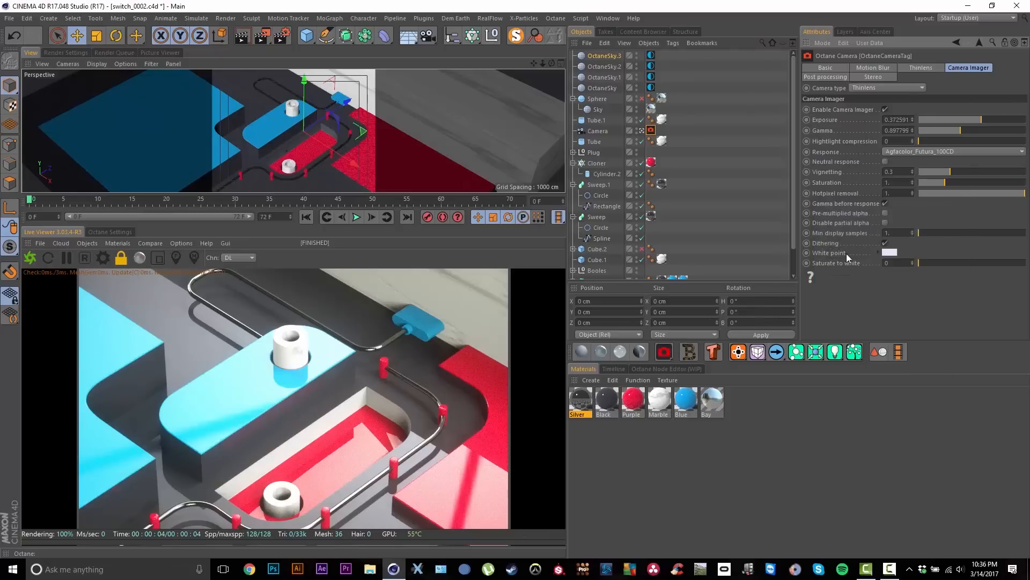
pyautogui.click(896, 252)
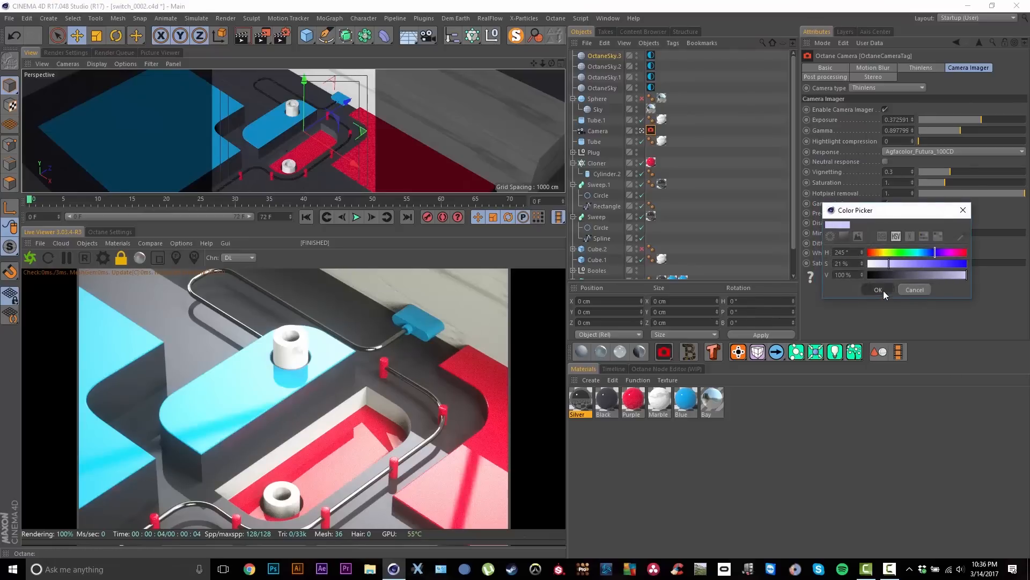
pyautogui.click(878, 290)
pyautogui.click(884, 252)
pyautogui.click(920, 250)
pyautogui.click(873, 263)
pyautogui.click(875, 292)
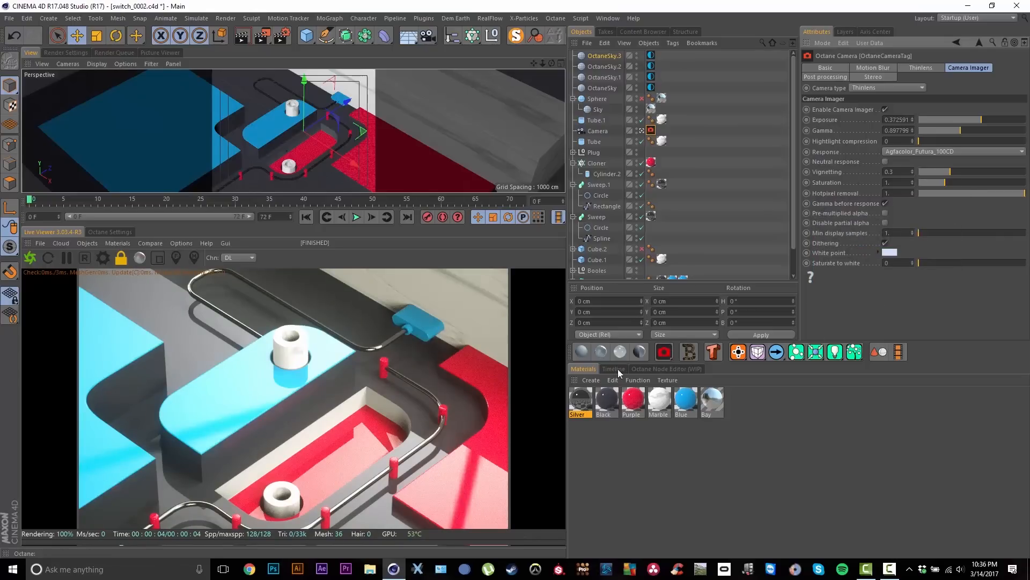
# Set the camera imager's exposure to about 0.25 and gamma to about 1.12
pyautogui.moveTo(983, 119); pyautogui.dragTo(981, 120)
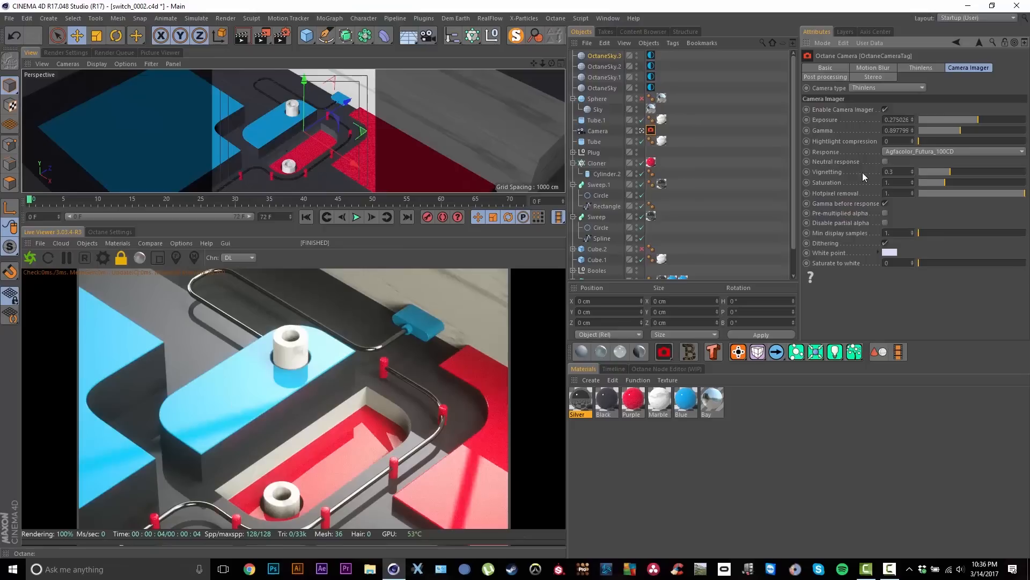
pyautogui.click(964, 131)
pyautogui.click(972, 122)
pyautogui.click(976, 119)
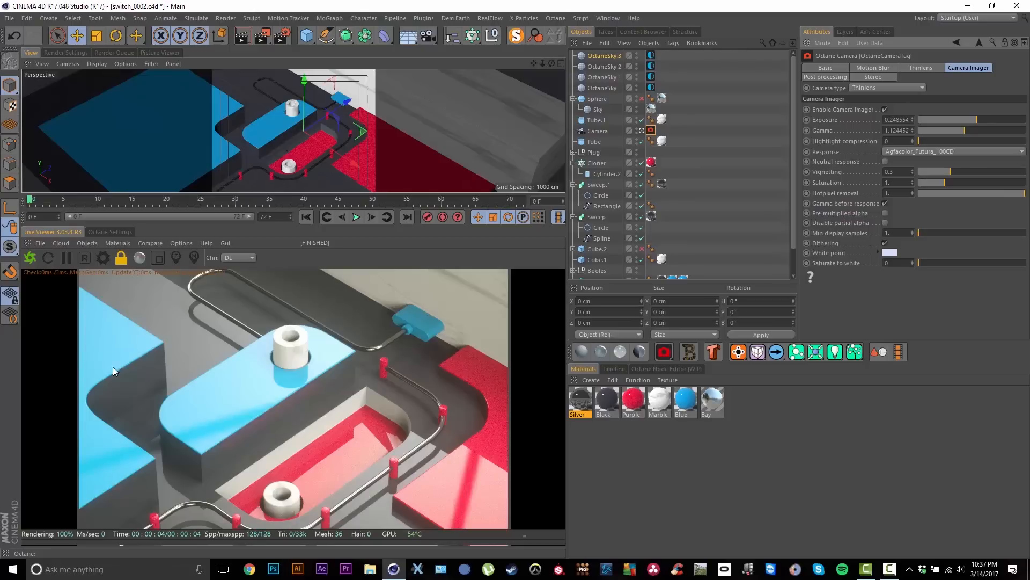
# Raise the direct lighting kernel's maximum samples to 974 and return to the live render
pyautogui.click(102, 256)
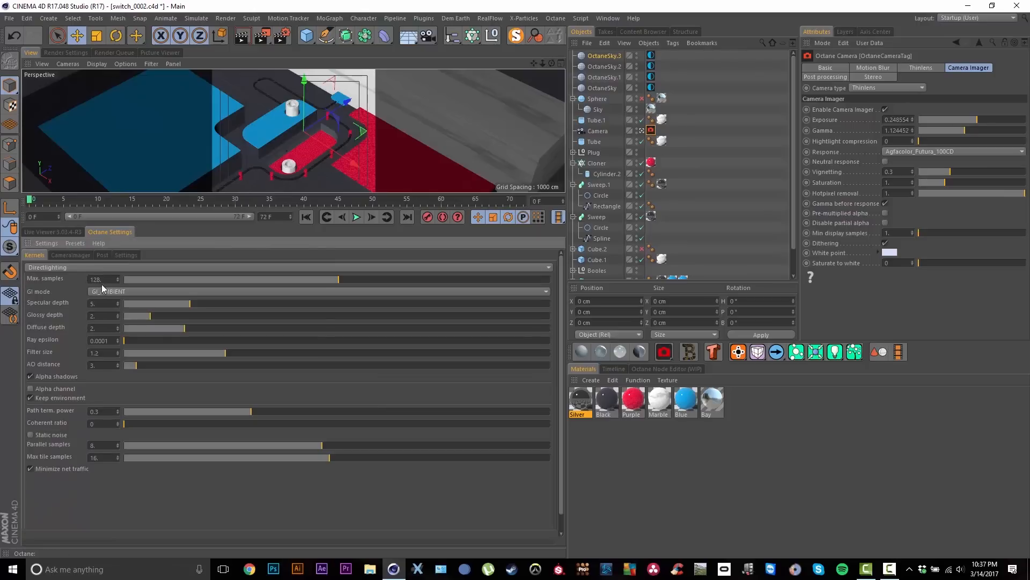
pyautogui.moveTo(346, 283); pyautogui.dragTo(429, 275)
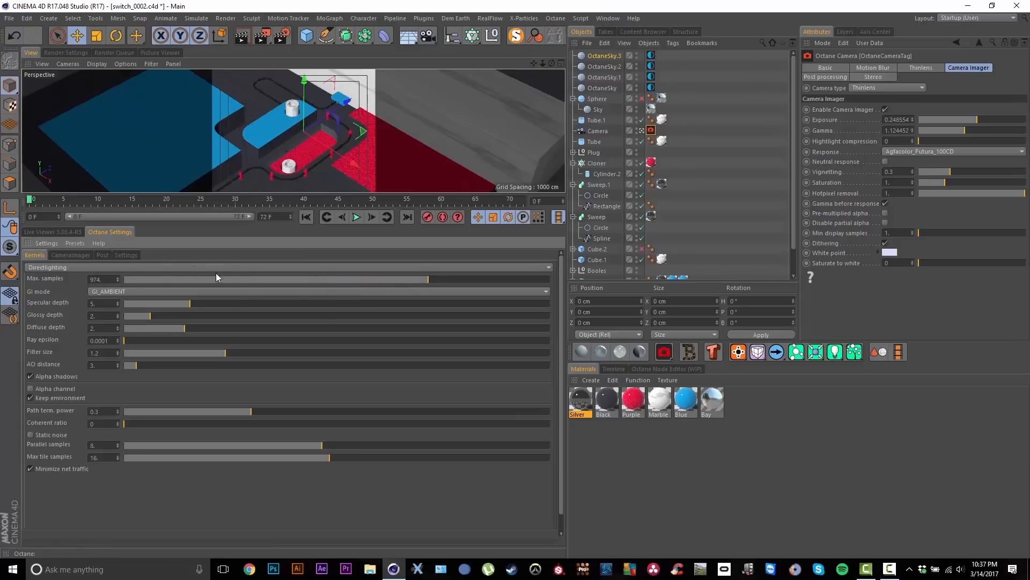
pyautogui.click(62, 233)
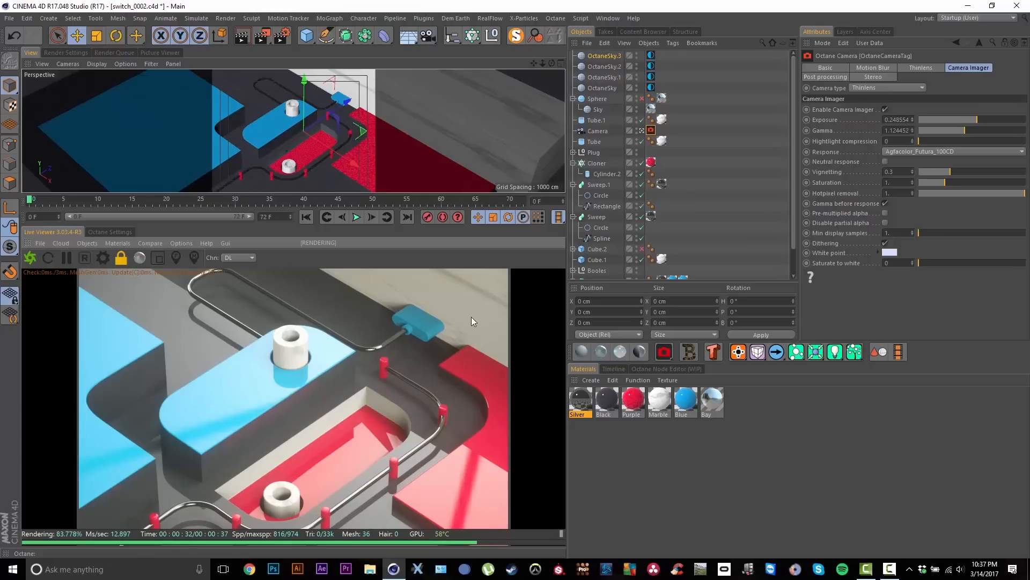
# Pick the Marble material from the live render and examine its diffuse layer shader and node graph
pyautogui.rightClick(442, 302)
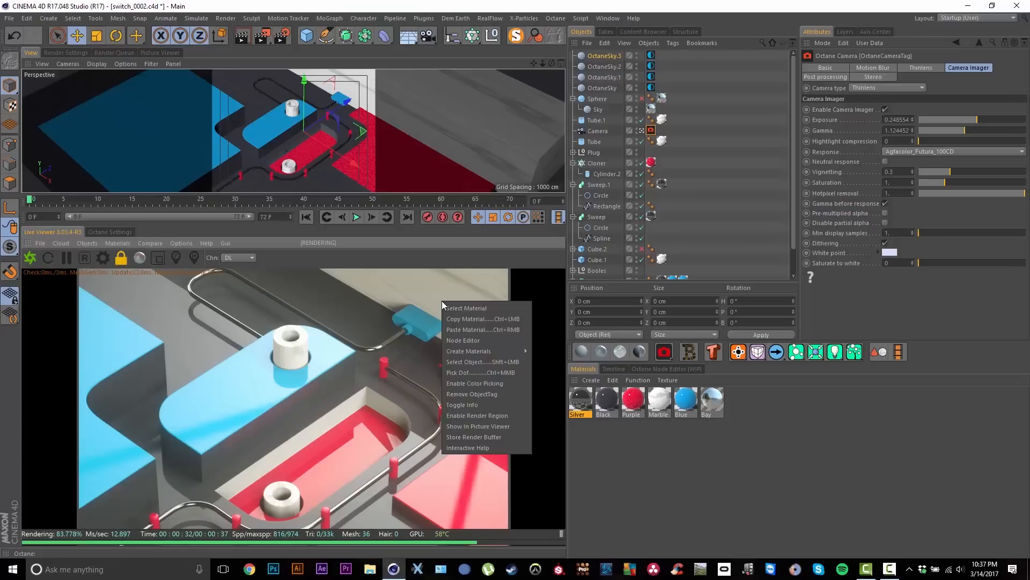
pyautogui.click(465, 308)
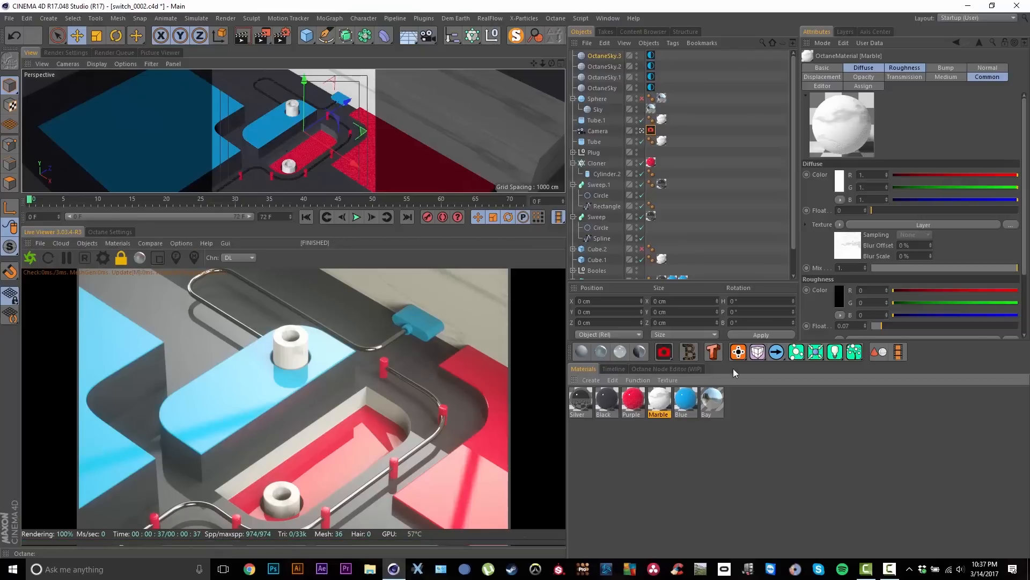
pyautogui.click(850, 238)
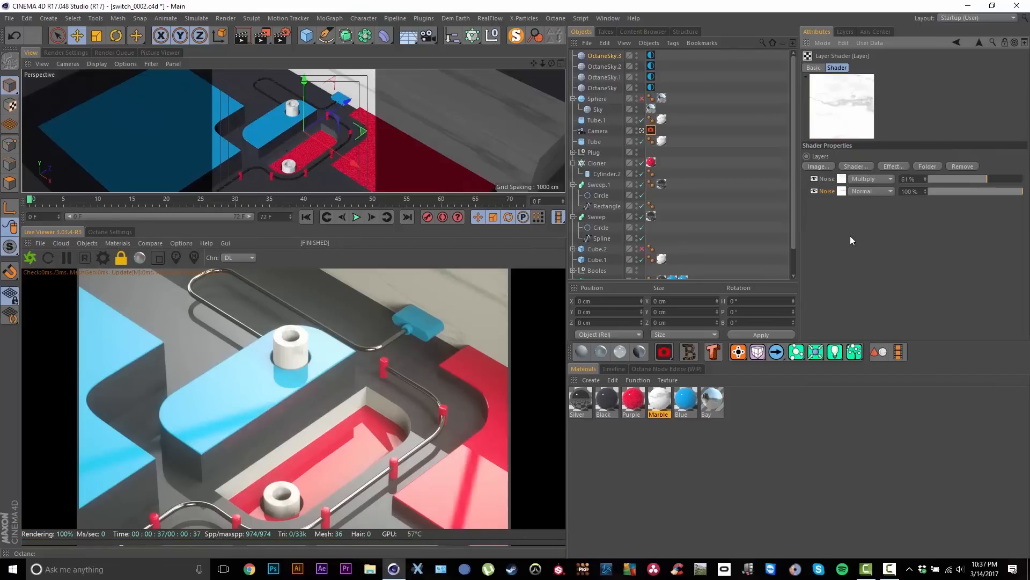
pyautogui.click(980, 45)
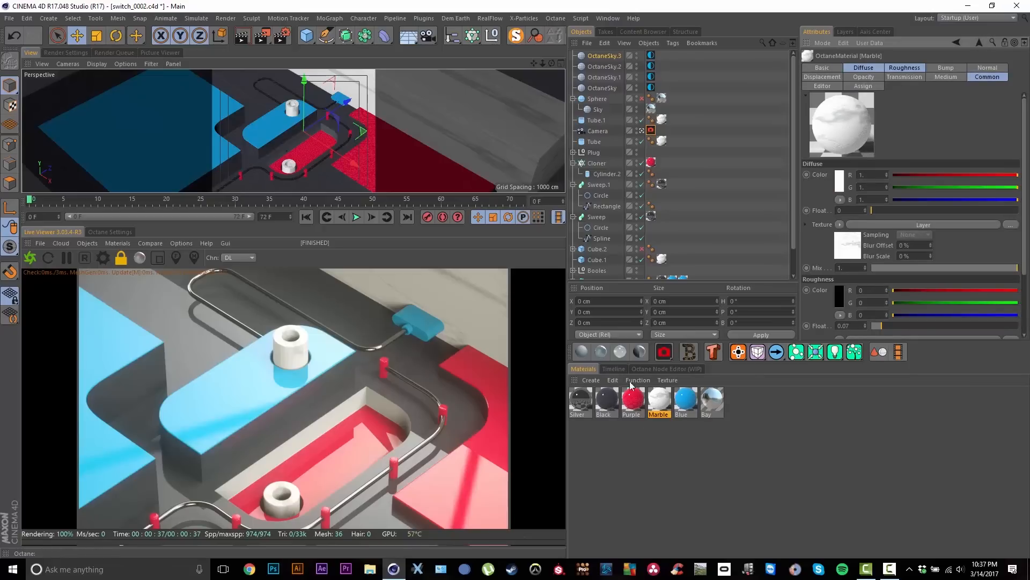
pyautogui.click(671, 370)
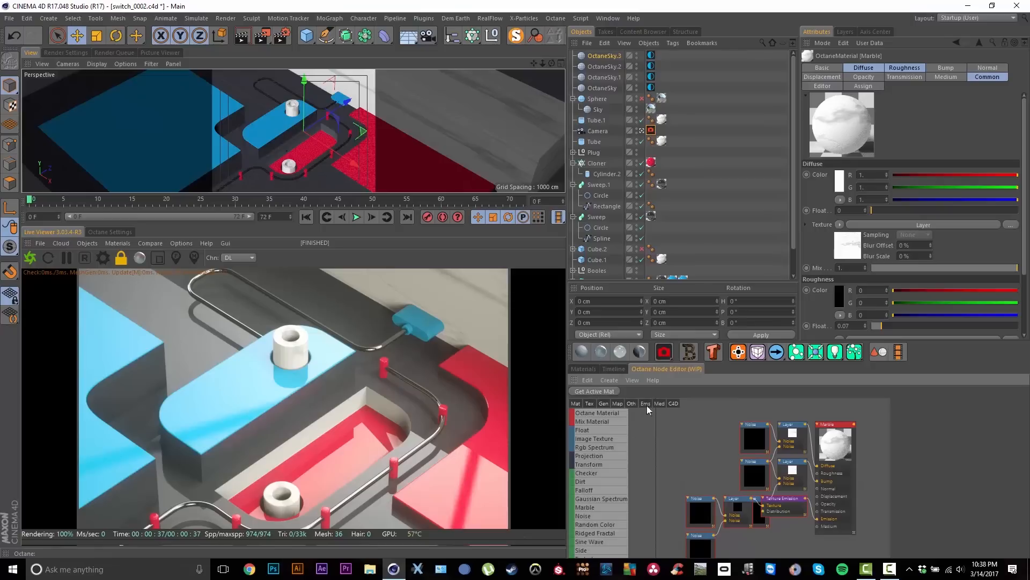
pyautogui.click(584, 370)
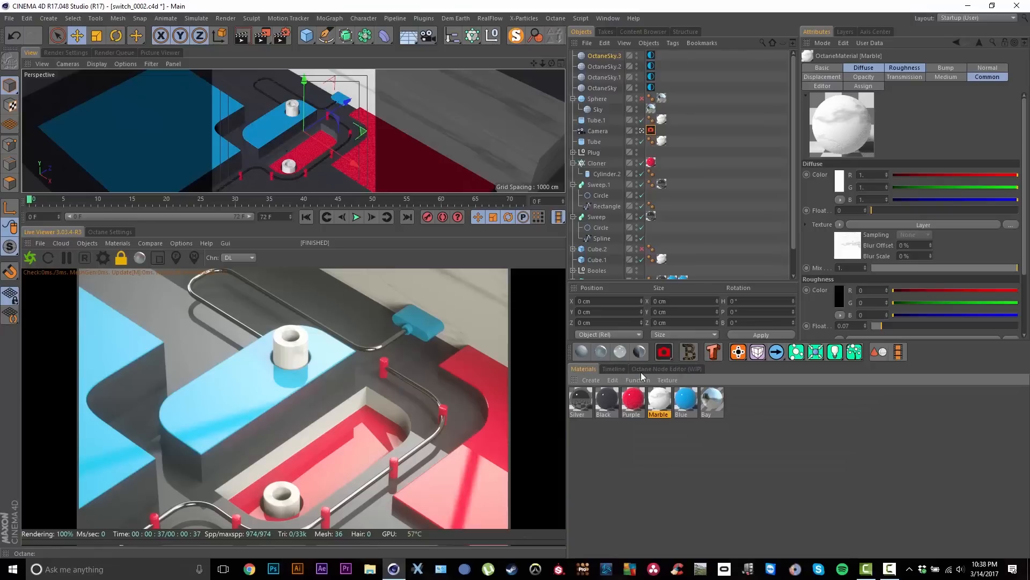
pyautogui.click(118, 243)
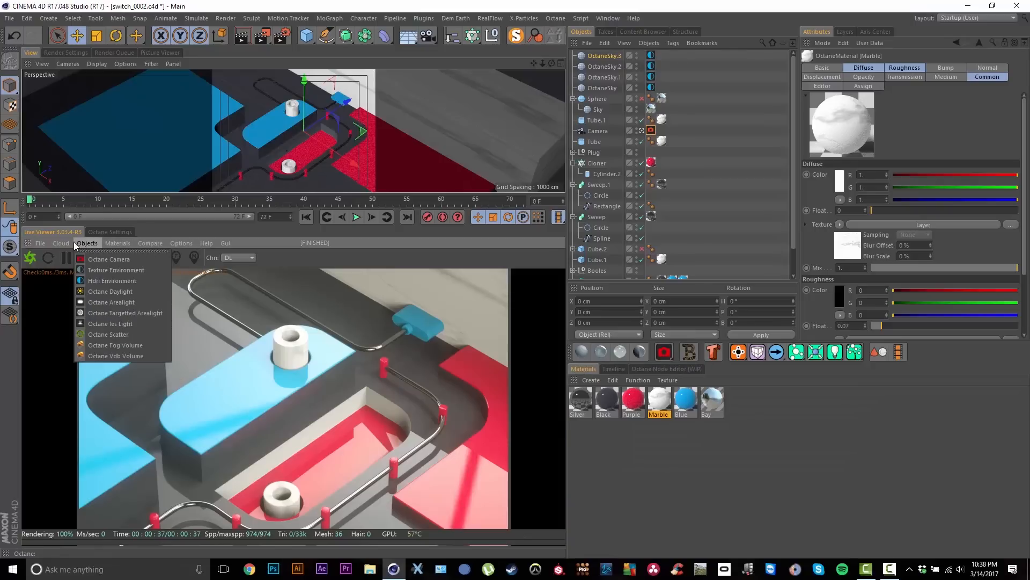
pyautogui.click(177, 243)
pyautogui.click(151, 243)
pyautogui.moveTo(126, 244)
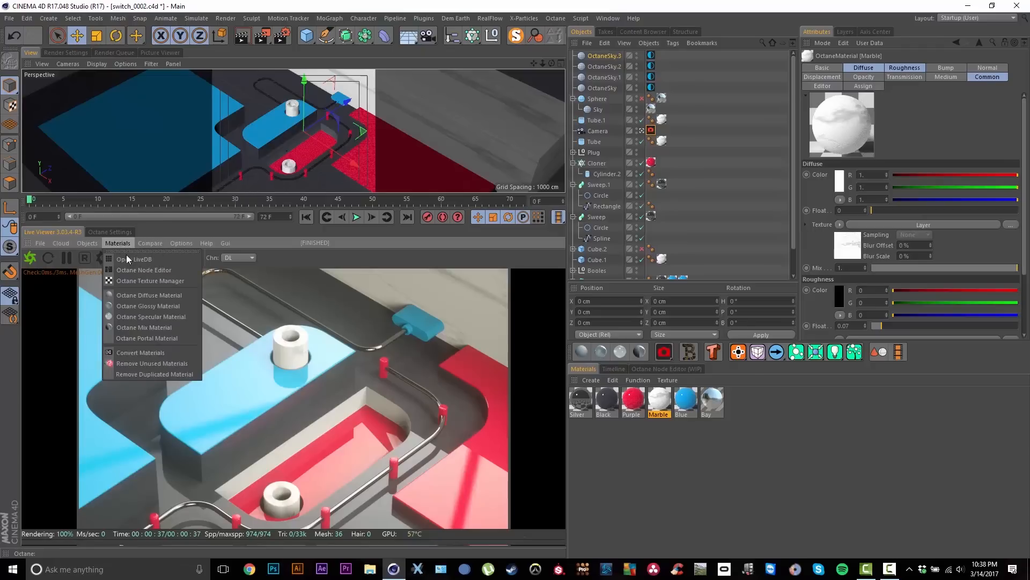
pyautogui.click(127, 269)
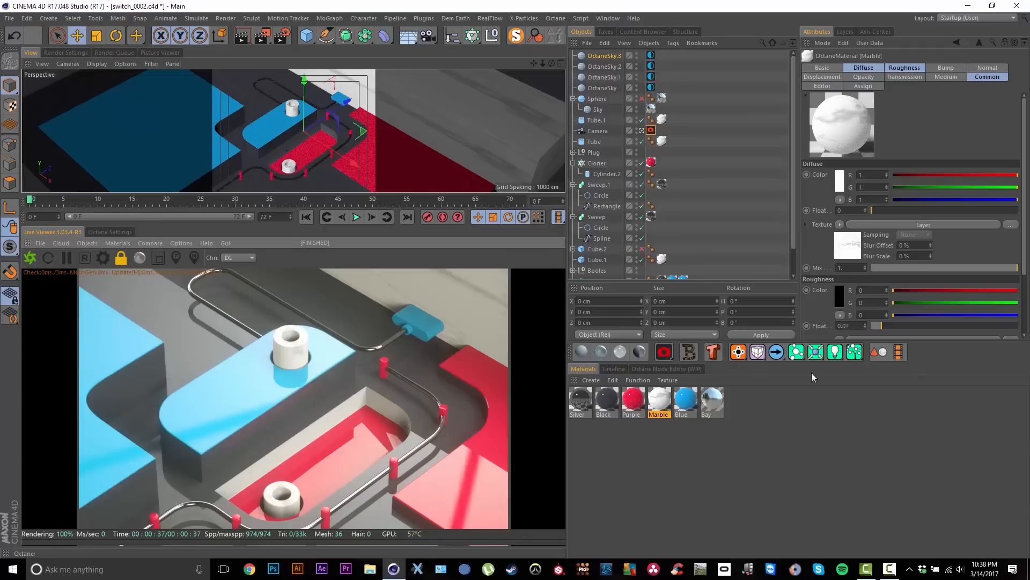
# Try to delete the noise, layer and emission nodes feeding the Marble material in the node editor, then undo the deletion
pyautogui.click(689, 370)
pyautogui.scroll(-1, 842, 472)
pyautogui.moveTo(842, 472); pyautogui.dragTo(815, 446, button='middle')
pyautogui.moveTo(687, 421); pyautogui.dragTo(781, 514)
pyautogui.press('Delete')
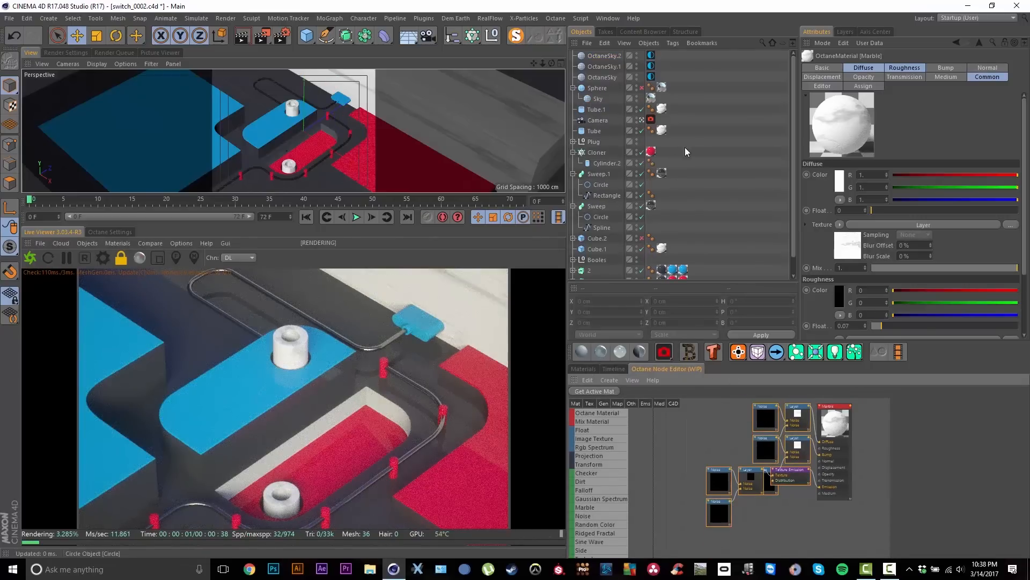
pyautogui.hotkey('ctrl', 'z')
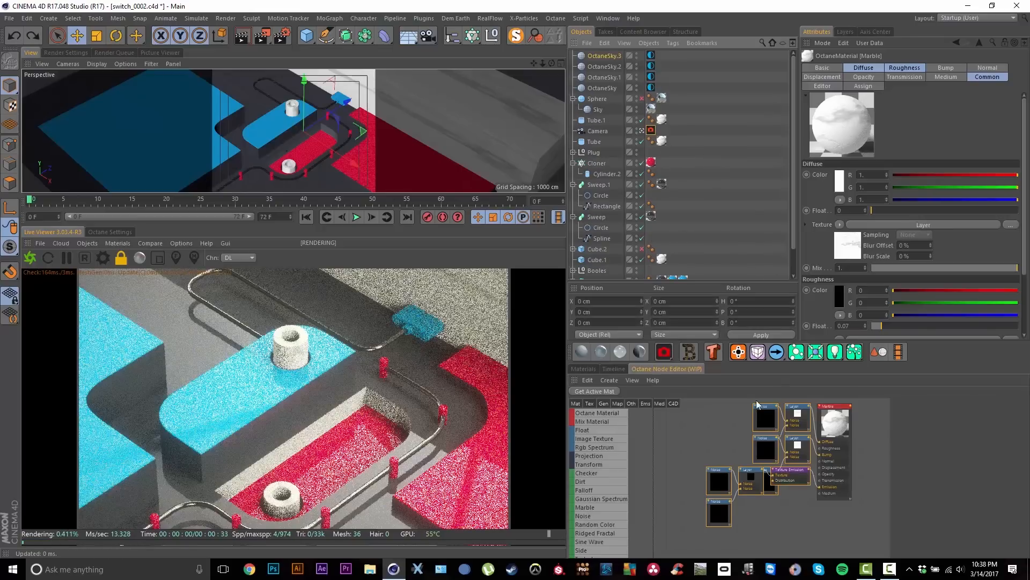
# Delete all the noise, layer and emission nodes feeding the Marble material and reposition the Marble node
pyautogui.moveTo(682, 415); pyautogui.dragTo(796, 523)
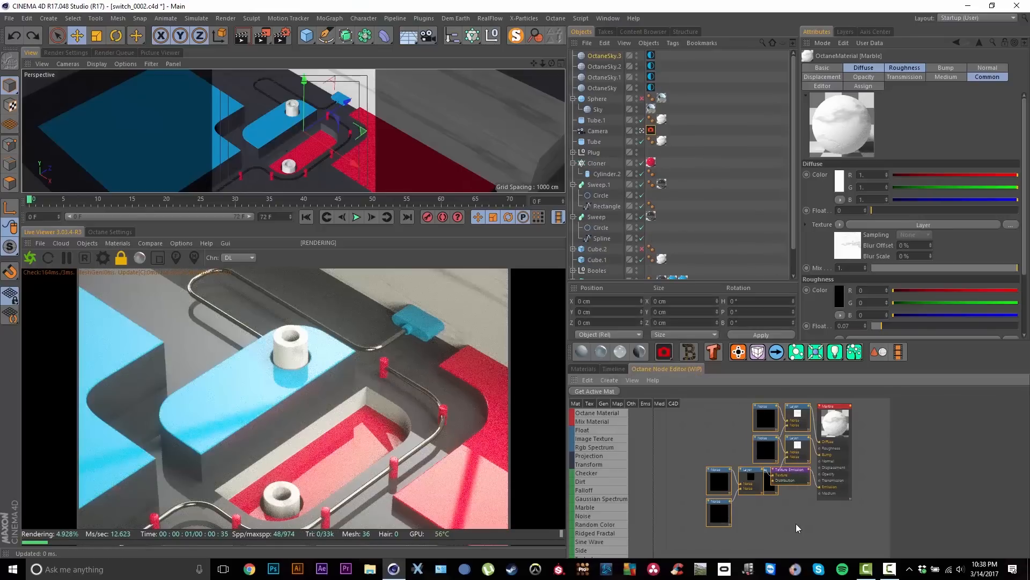
pyautogui.press('Delete')
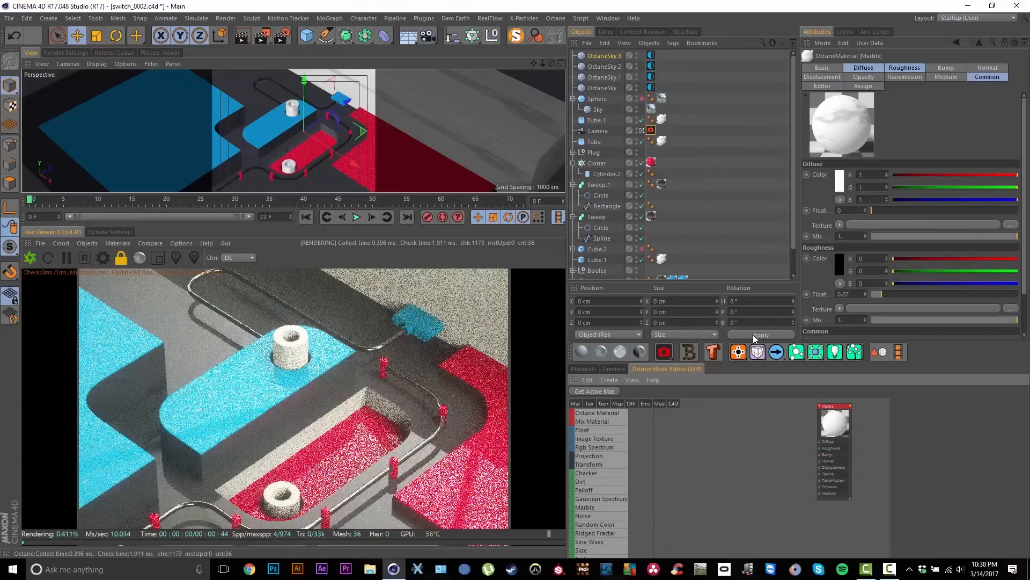
pyautogui.moveTo(835, 424); pyautogui.dragTo(808, 418)
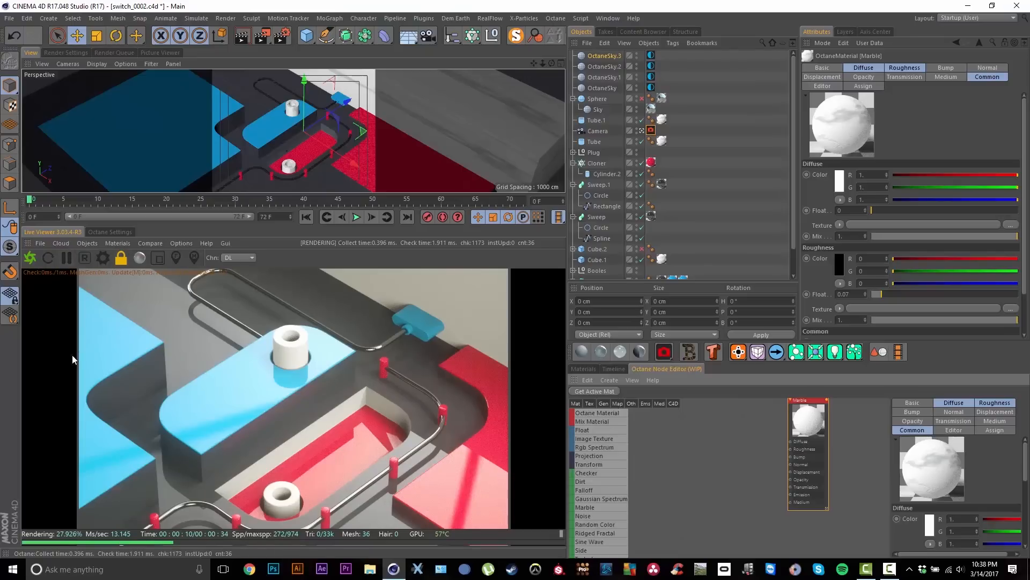
# Open the Octane LiveDB material library, enlarge its window and move it clear for browsing
pyautogui.click(92, 244)
pyautogui.click(92, 244)
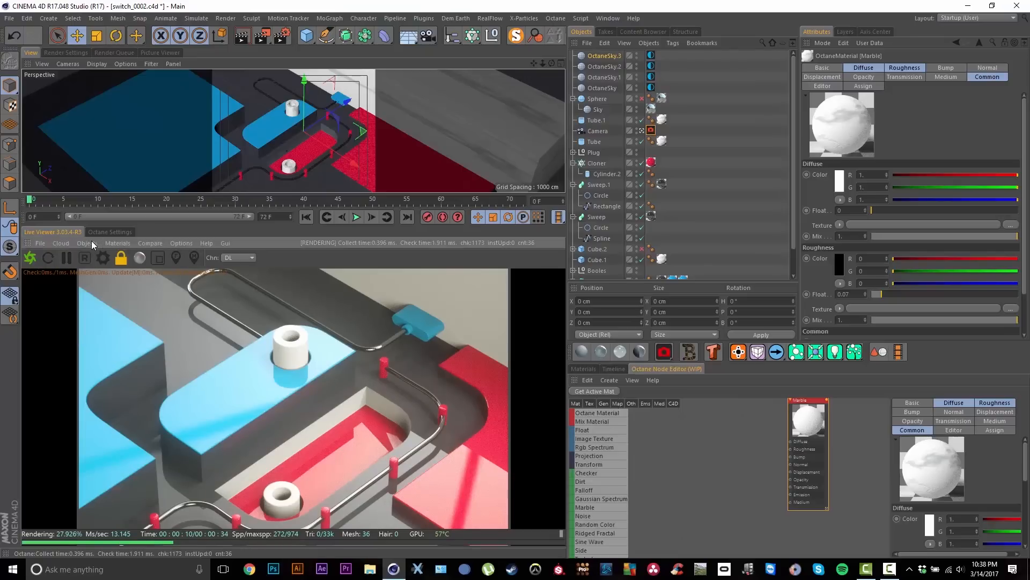
pyautogui.click(119, 243)
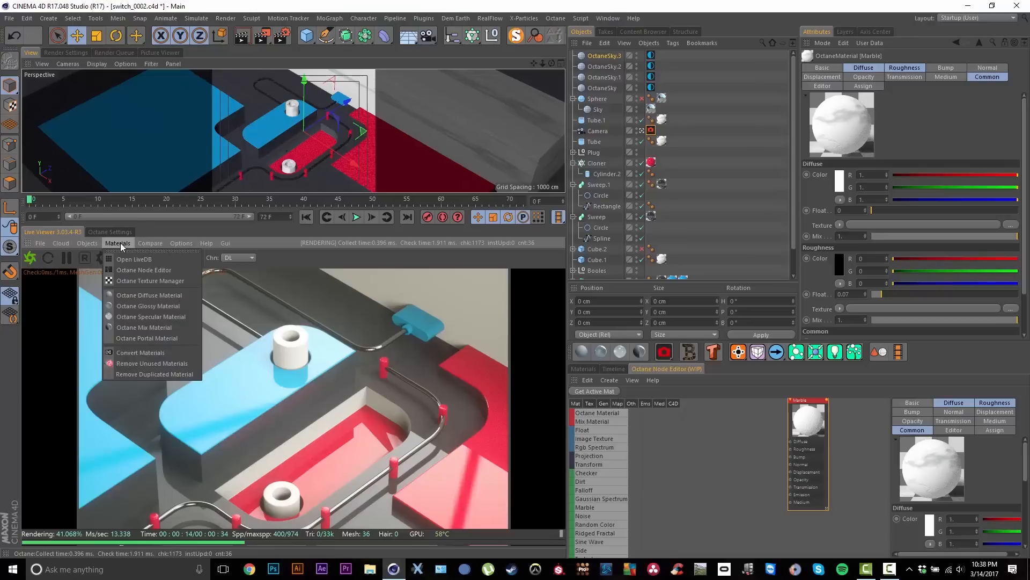
pyautogui.click(128, 263)
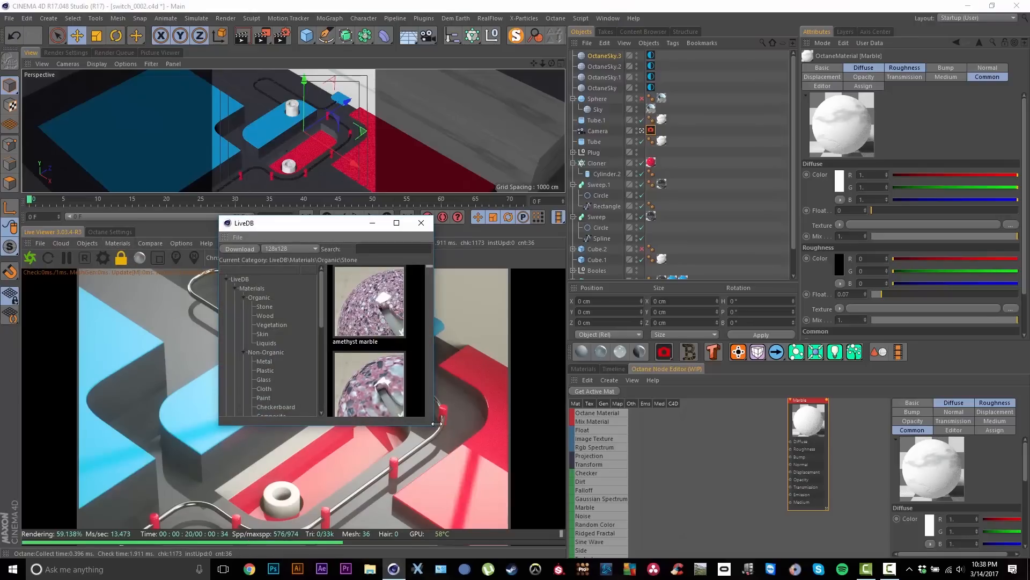
pyautogui.moveTo(433, 428); pyautogui.dragTo(680, 535)
pyautogui.moveTo(520, 226); pyautogui.dragTo(487, 110)
# Download the Marble v8 material from the LiveDB's Organic Stone category and close the library
pyautogui.scroll(-3, 539, 255)
pyautogui.scroll(3, 541, 255)
pyautogui.scroll(-5, 620, 222)
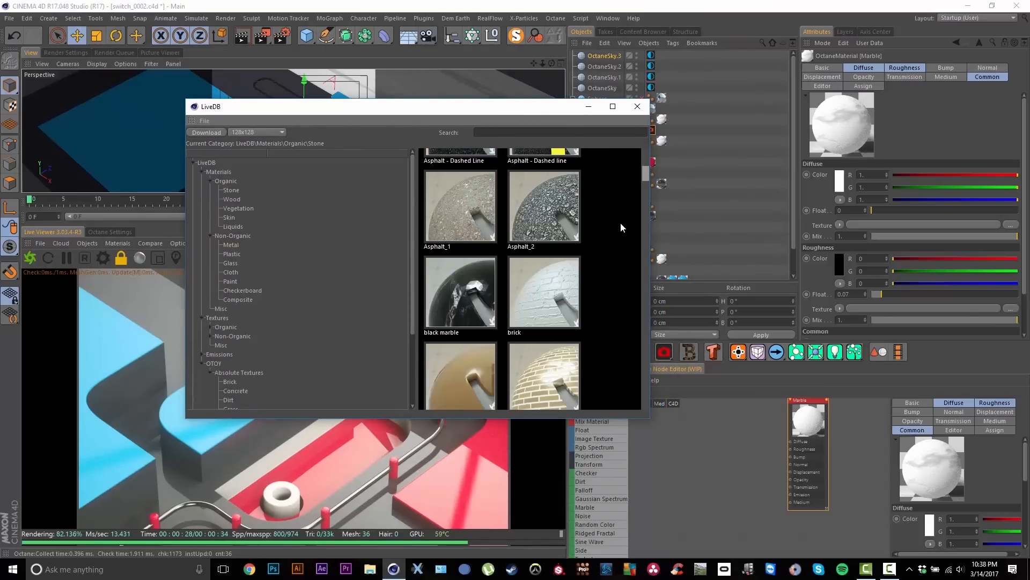
pyautogui.scroll(-2, 620, 222)
pyautogui.scroll(-5, 620, 222)
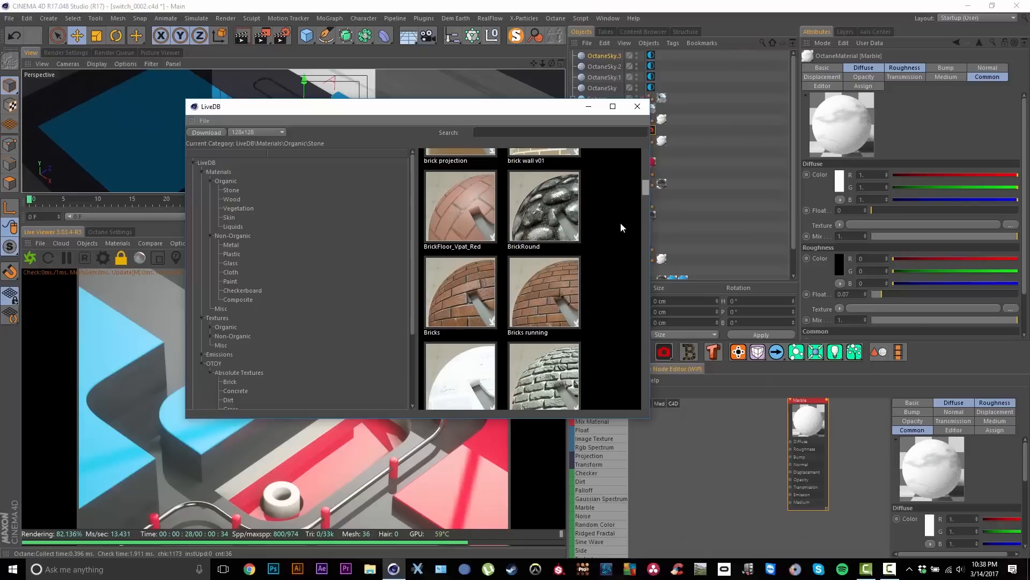
pyautogui.scroll(-6, 620, 222)
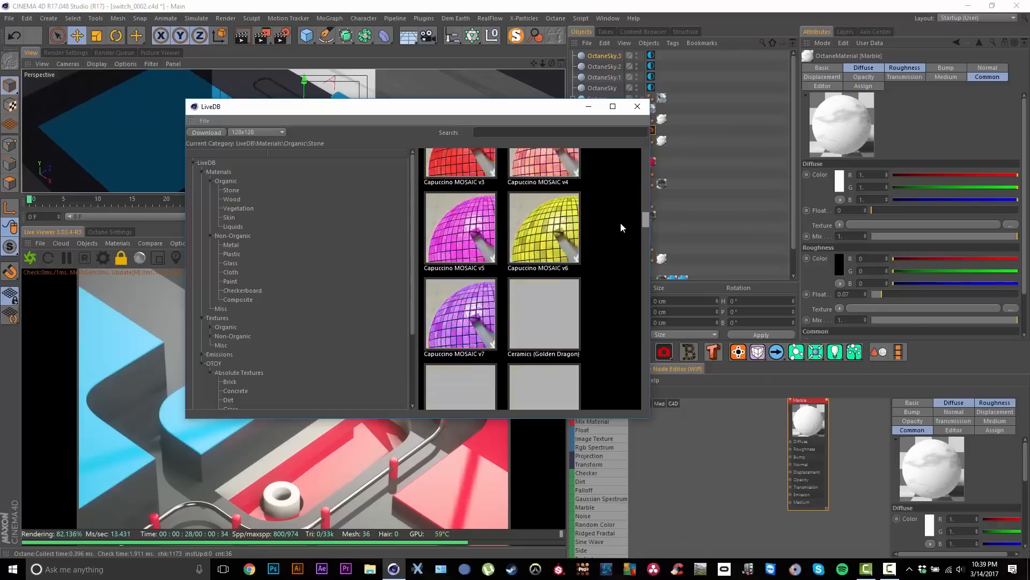
pyautogui.scroll(-6, 620, 222)
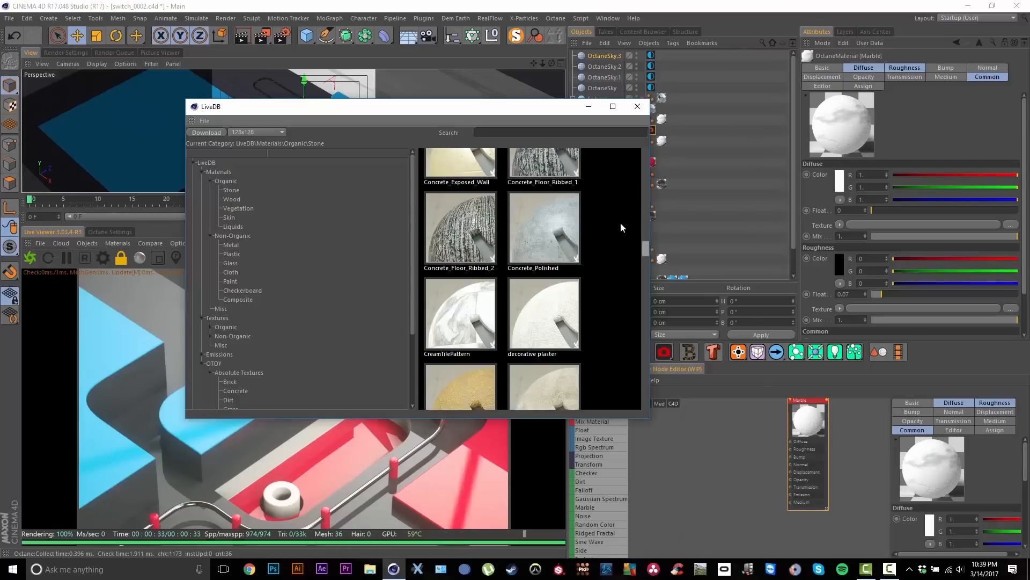
pyautogui.scroll(-2, 621, 222)
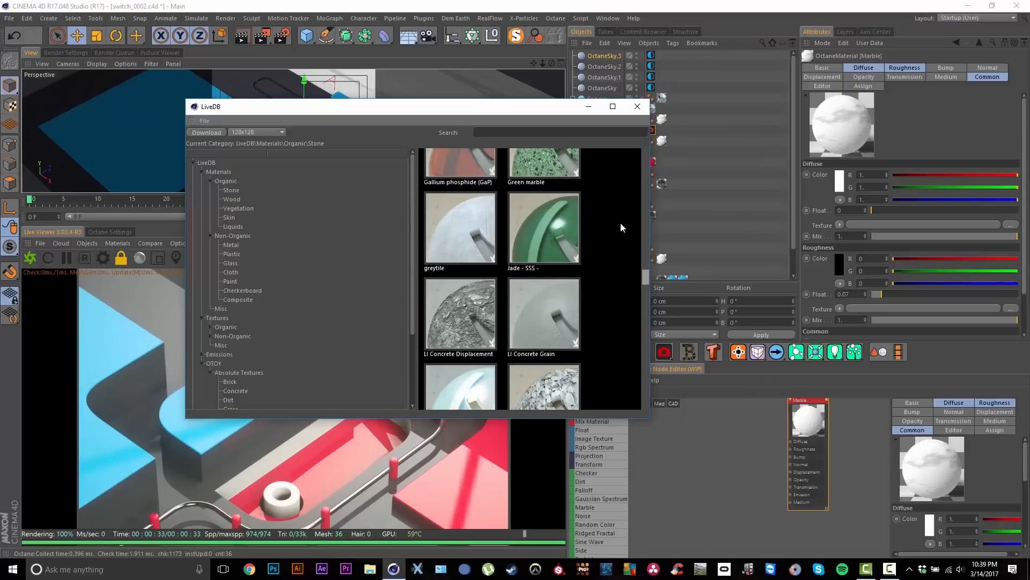
pyautogui.scroll(-3, 594, 244)
pyautogui.click(558, 307)
pyautogui.scroll(-1, 550, 320)
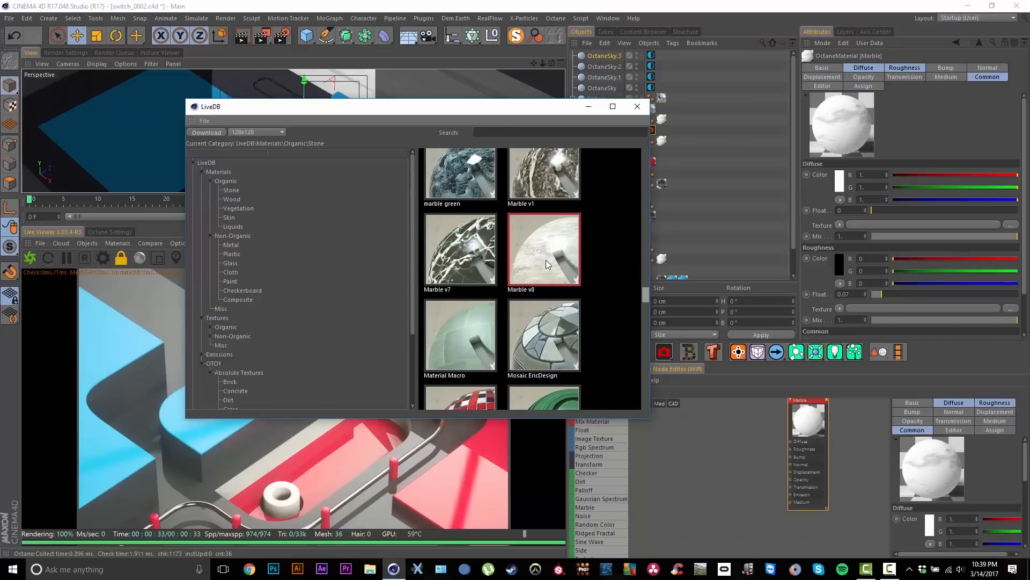
pyautogui.rightClick(539, 251)
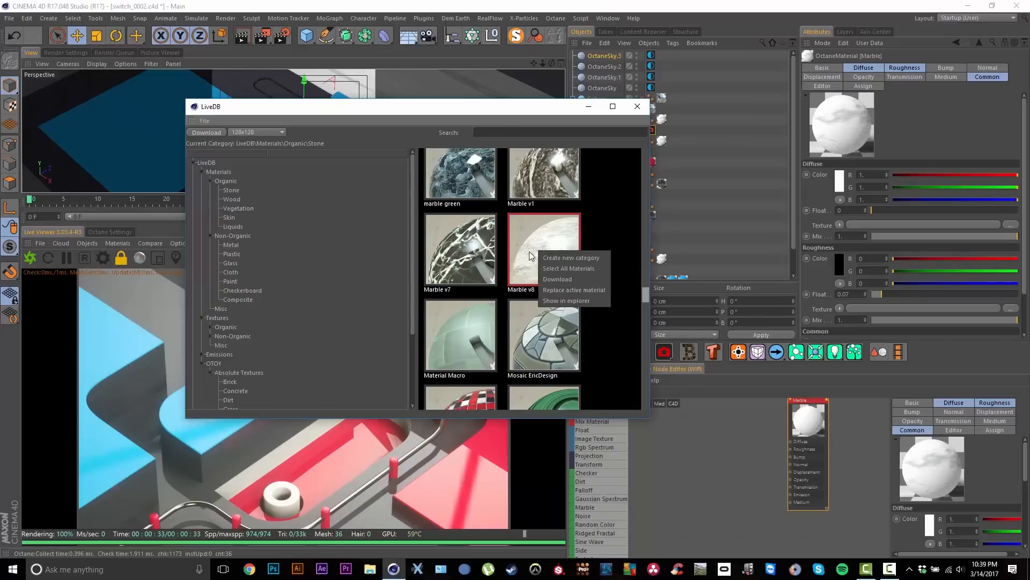
pyautogui.click(563, 280)
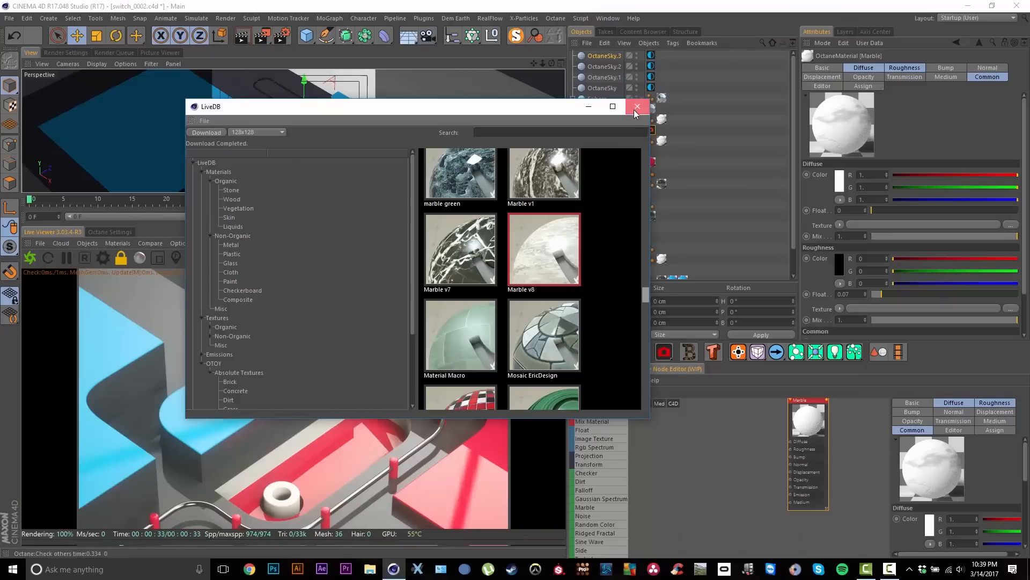
pyautogui.click(638, 107)
# Apply the downloaded Marble v8 material to the large block Cube.1 in the live render
pyautogui.click(590, 369)
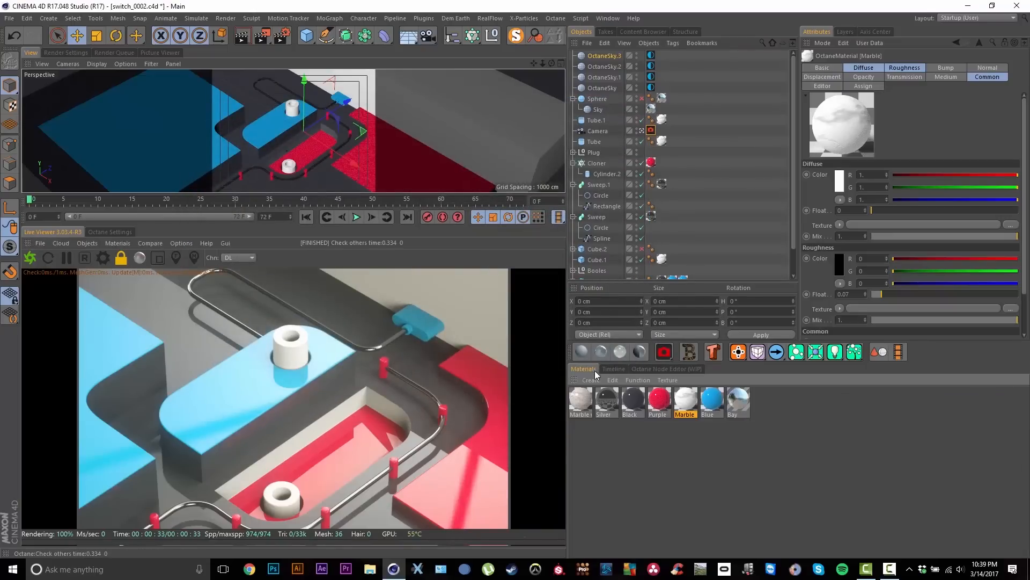
pyautogui.click(581, 400)
pyautogui.moveTo(583, 403); pyautogui.dragTo(558, 300)
pyautogui.moveTo(476, 303); pyautogui.dragTo(476, 302)
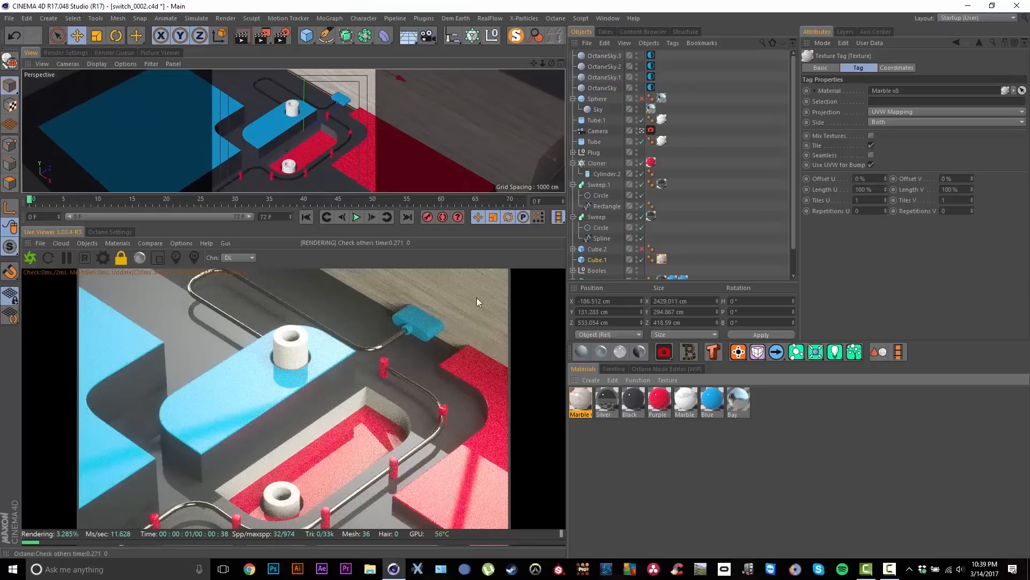
# Raise the Y scale in the UV transform of Marble v8's diffuse image texture to about 10.7
pyautogui.click(588, 402)
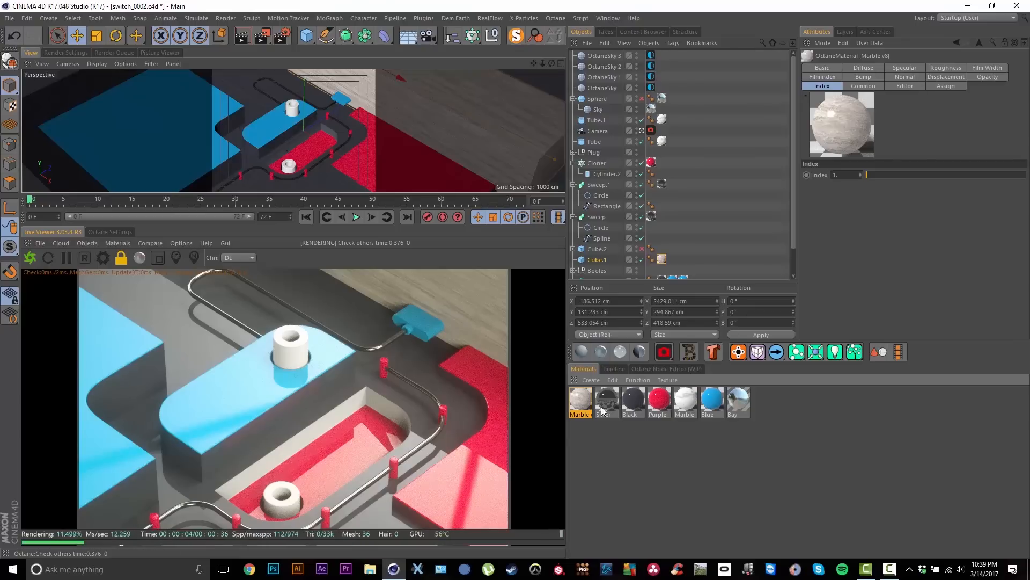
pyautogui.click(868, 68)
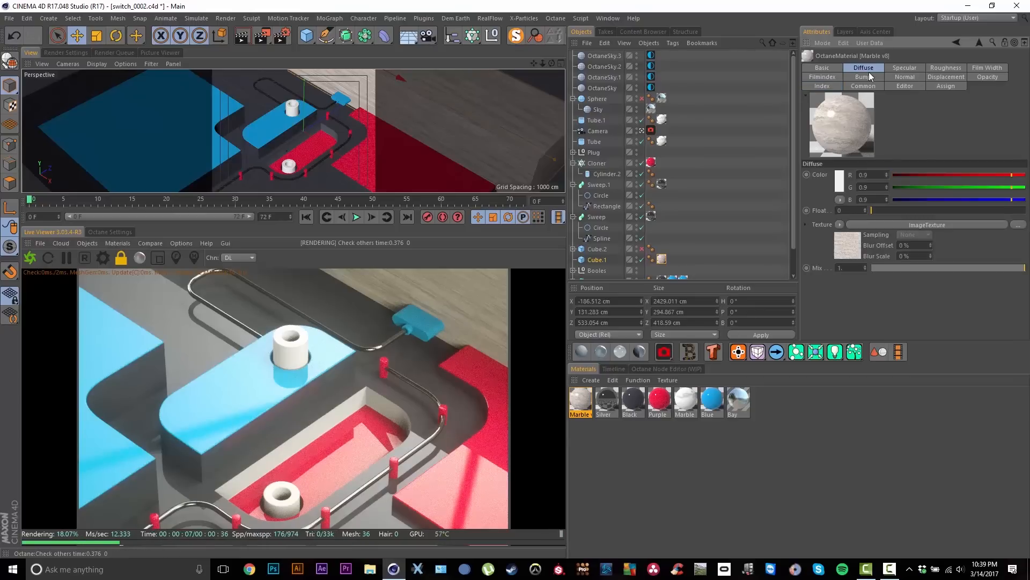
pyautogui.click(851, 252)
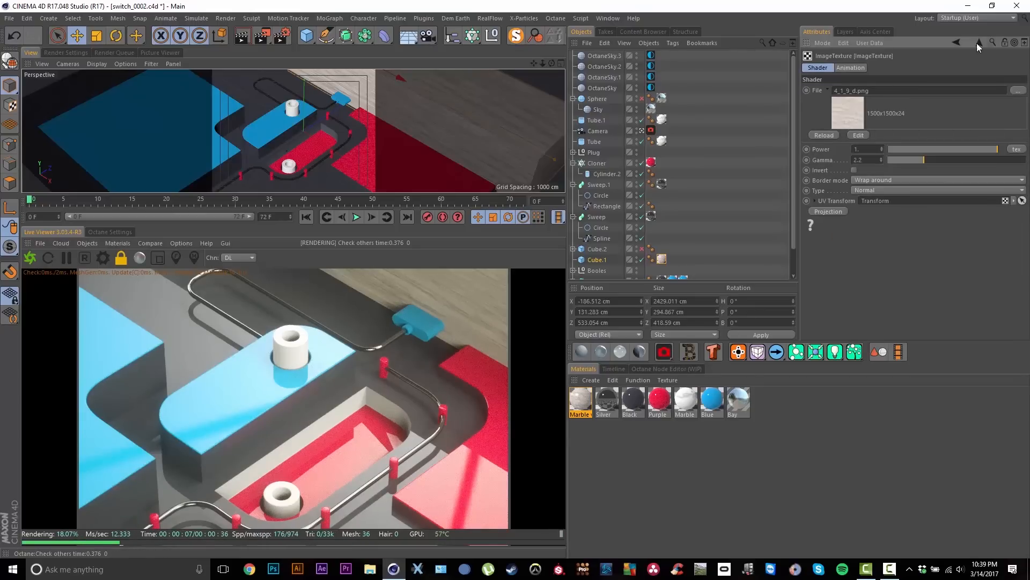
pyautogui.click(980, 43)
pyautogui.click(848, 249)
pyautogui.click(818, 201)
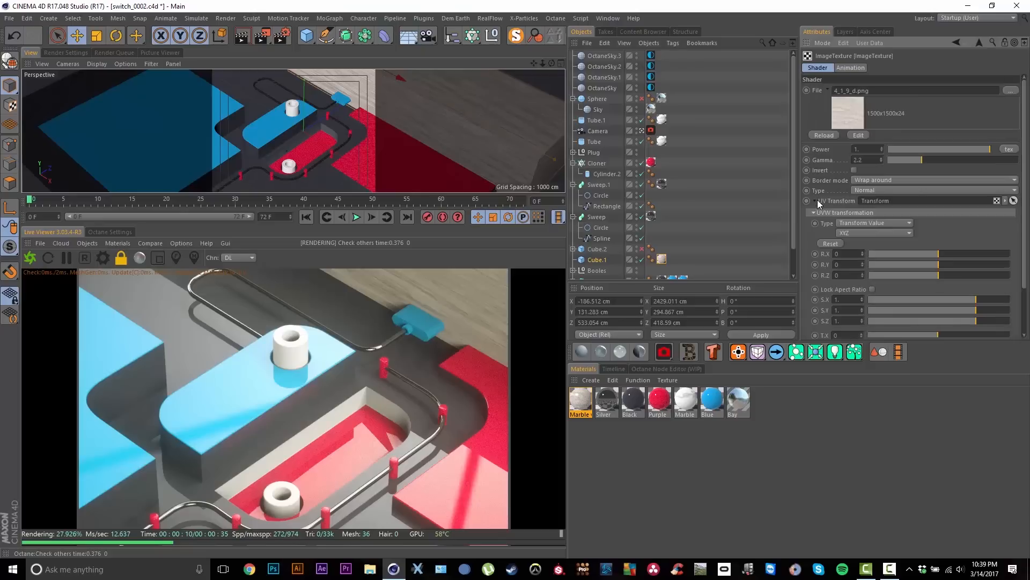
pyautogui.click(1024, 303)
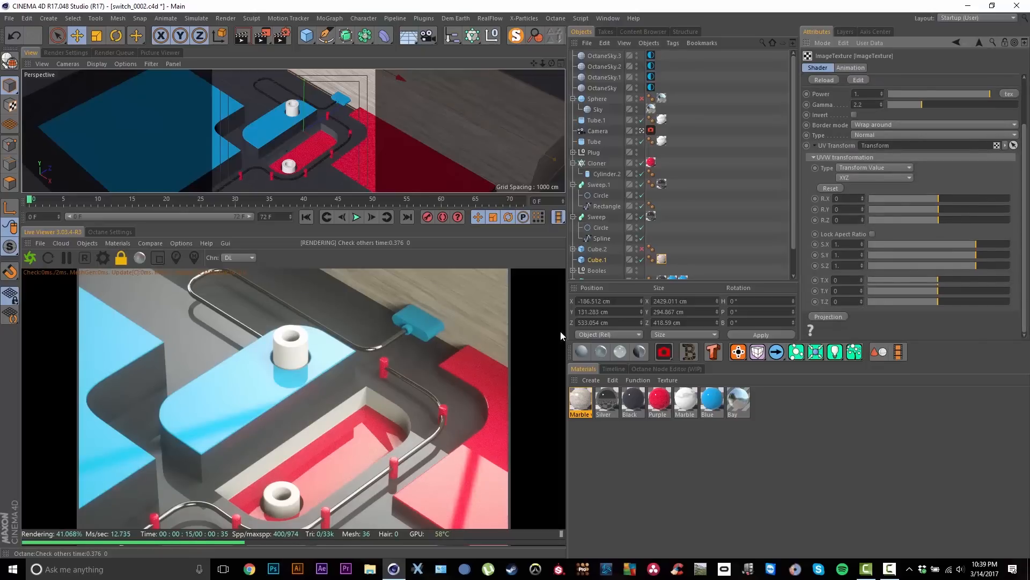
pyautogui.moveTo(980, 254); pyautogui.dragTo(991, 254)
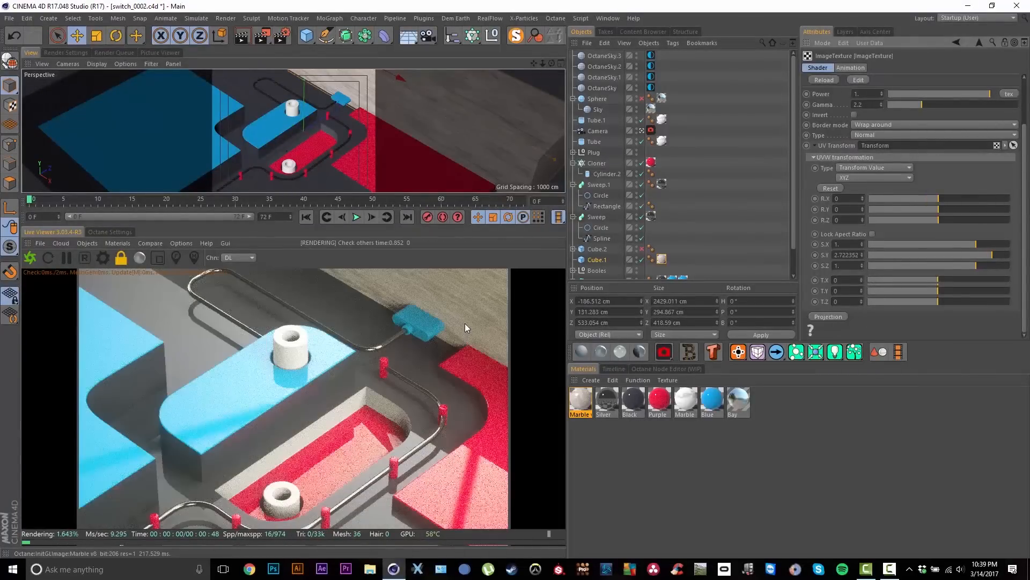
pyautogui.moveTo(992, 254); pyautogui.dragTo(1013, 255)
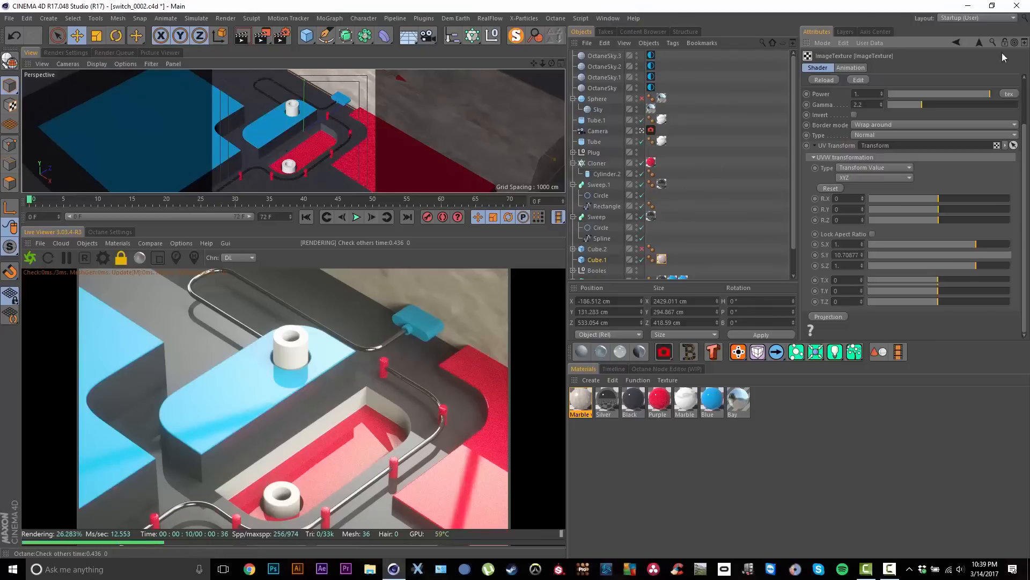
# Set the Marble v8 material's specular float value to about 0.336
pyautogui.click(979, 42)
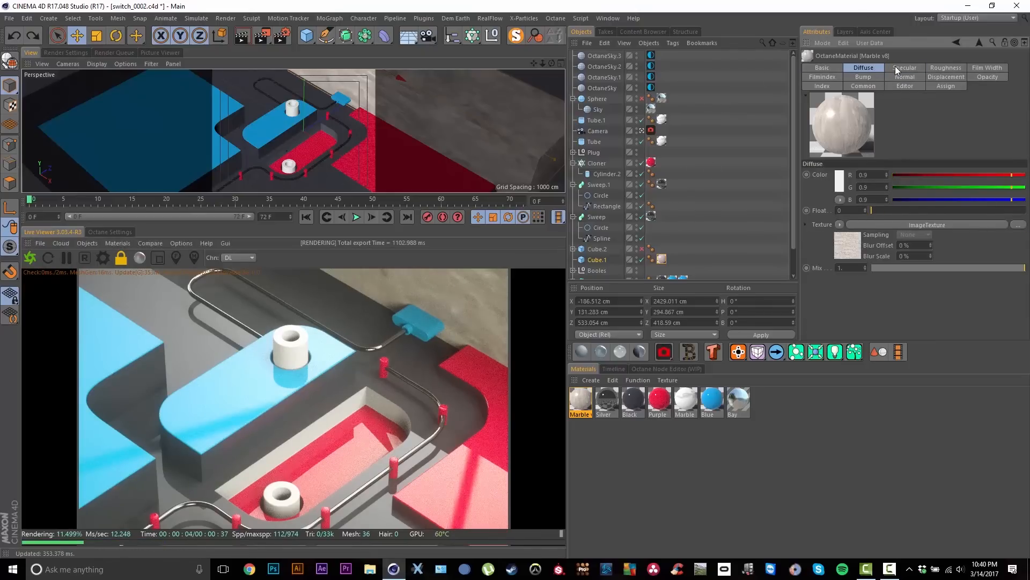
pyautogui.moveTo(880, 209); pyautogui.dragTo(923, 204)
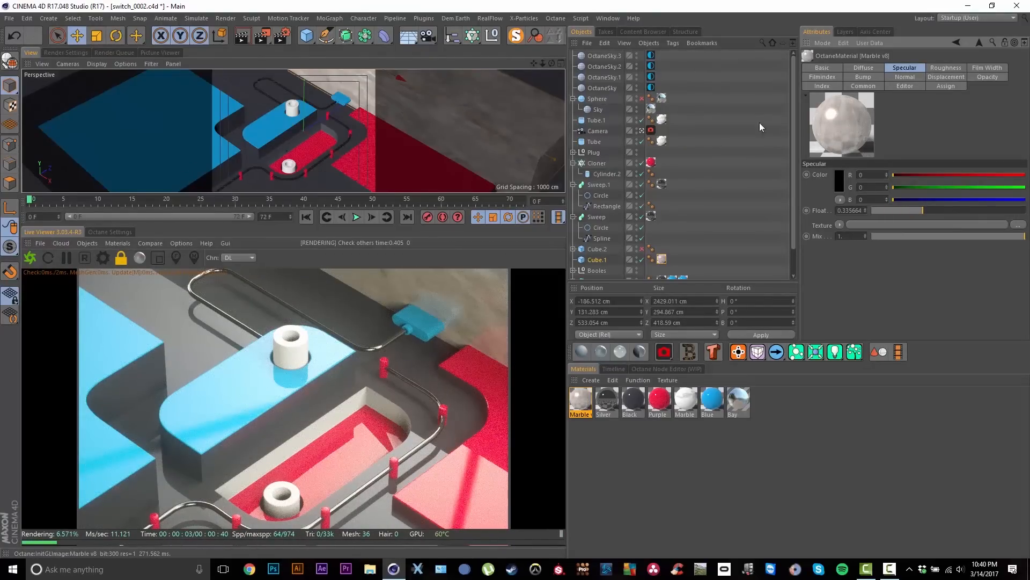
# Load Marble24_COL_6K from the POLIIGON textures folder as Marble v8's diffuse texture
pyautogui.click(864, 68)
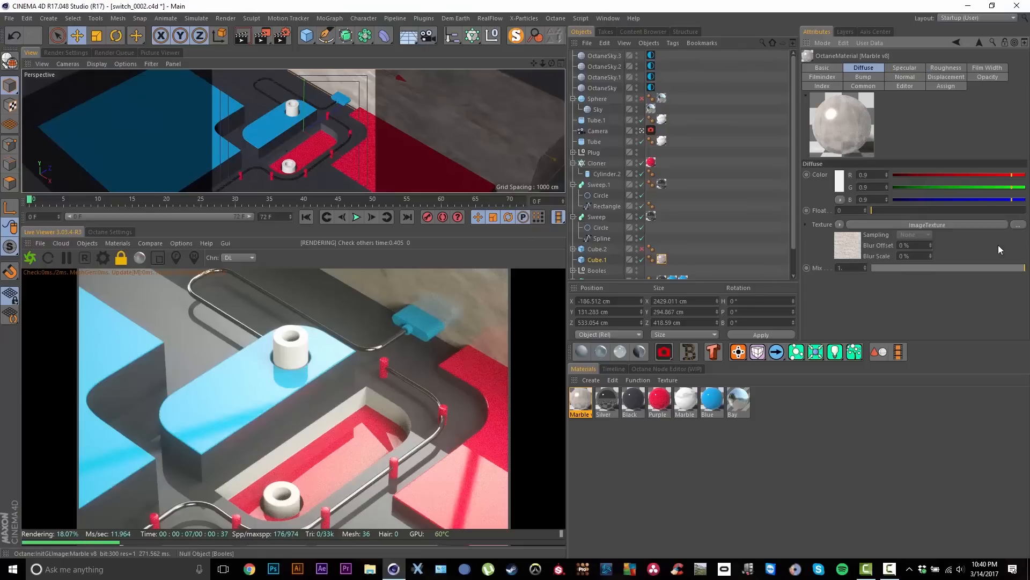
pyautogui.click(1017, 225)
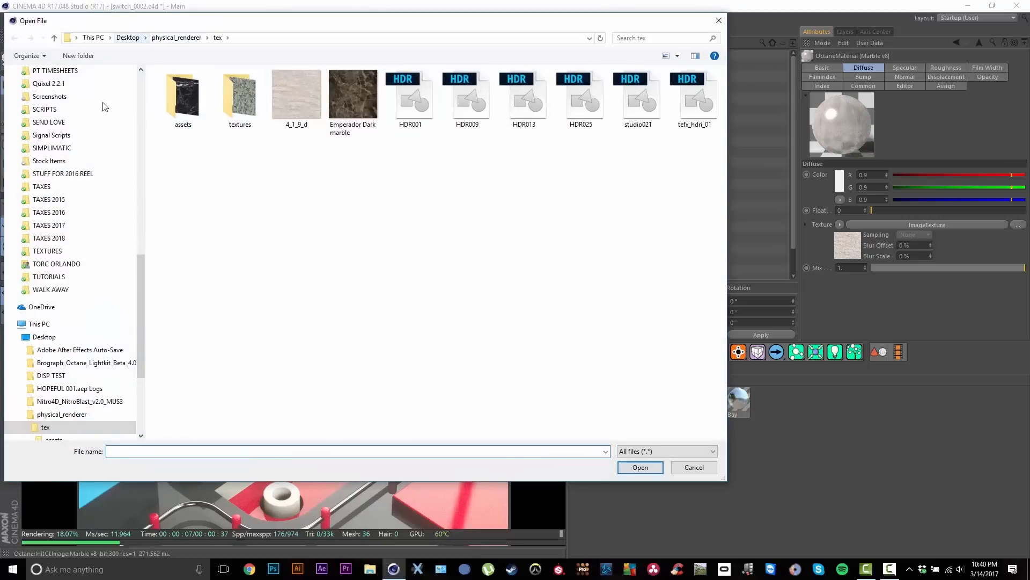
pyautogui.scroll(3, 83, 258)
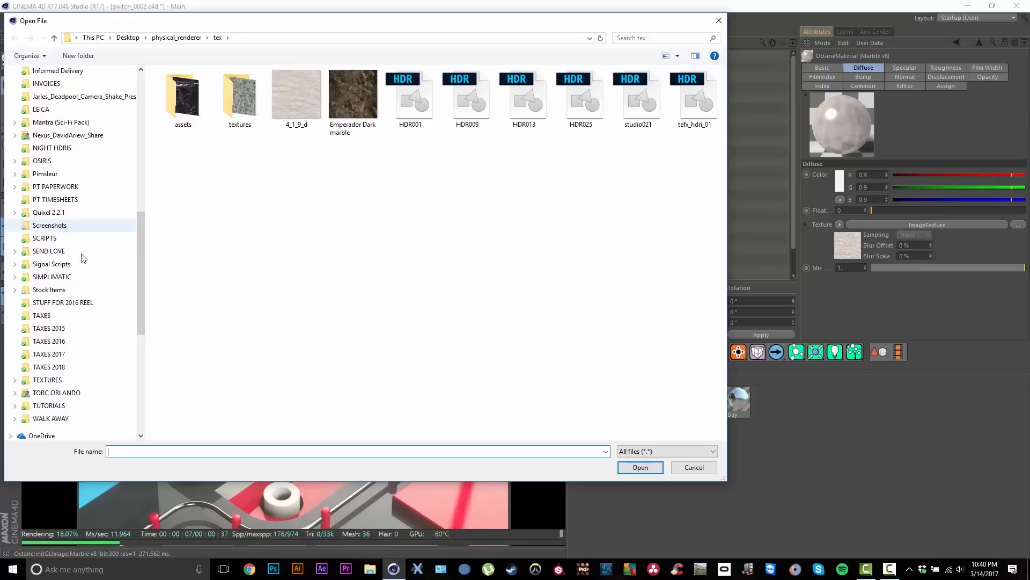
pyautogui.click(74, 382)
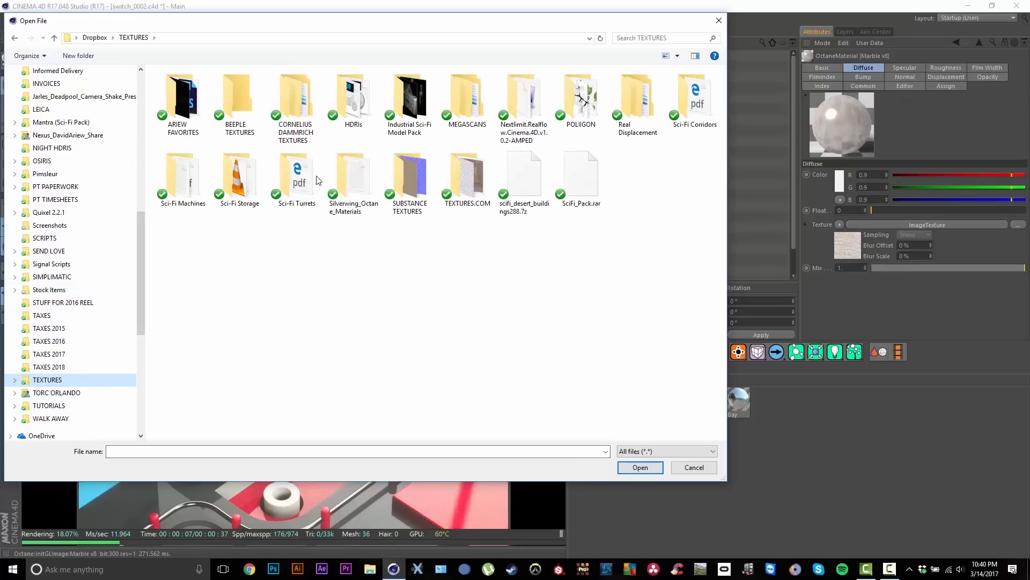
pyautogui.doubleClick(577, 94)
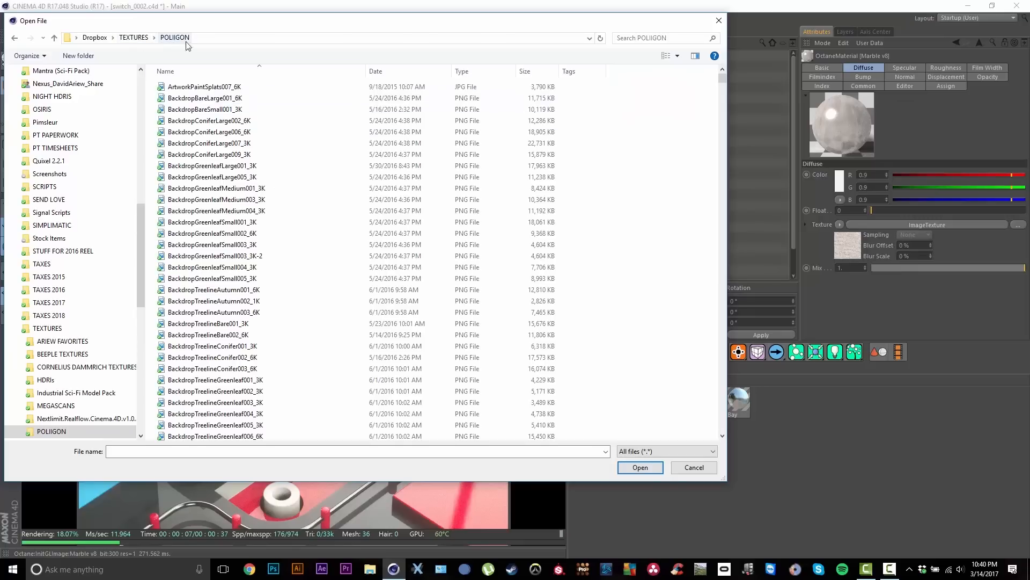
pyautogui.moveTo(721, 81); pyautogui.dragTo(719, 254)
pyautogui.click(234, 135)
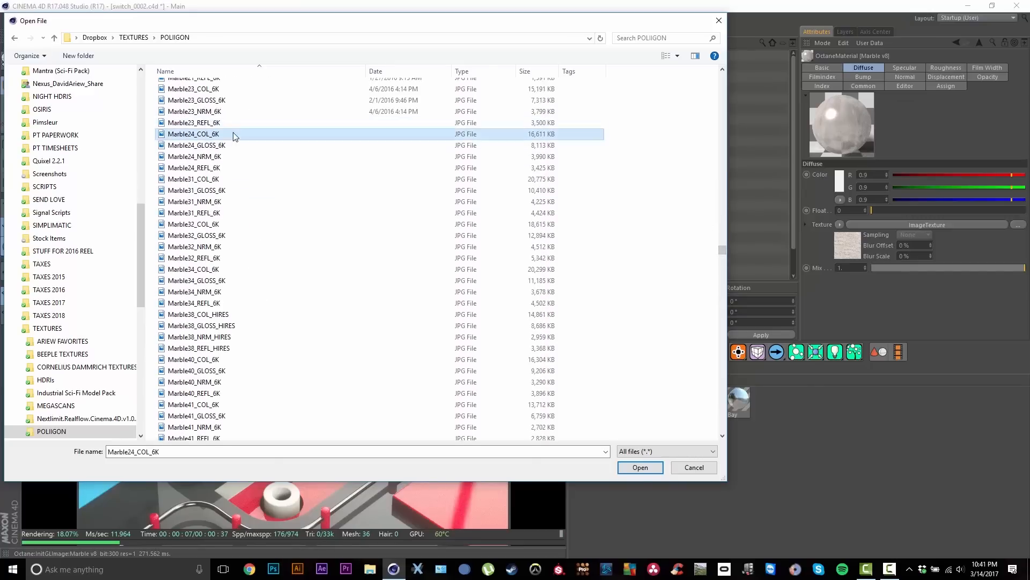
pyautogui.doubleClick(179, 134)
pyautogui.click(563, 321)
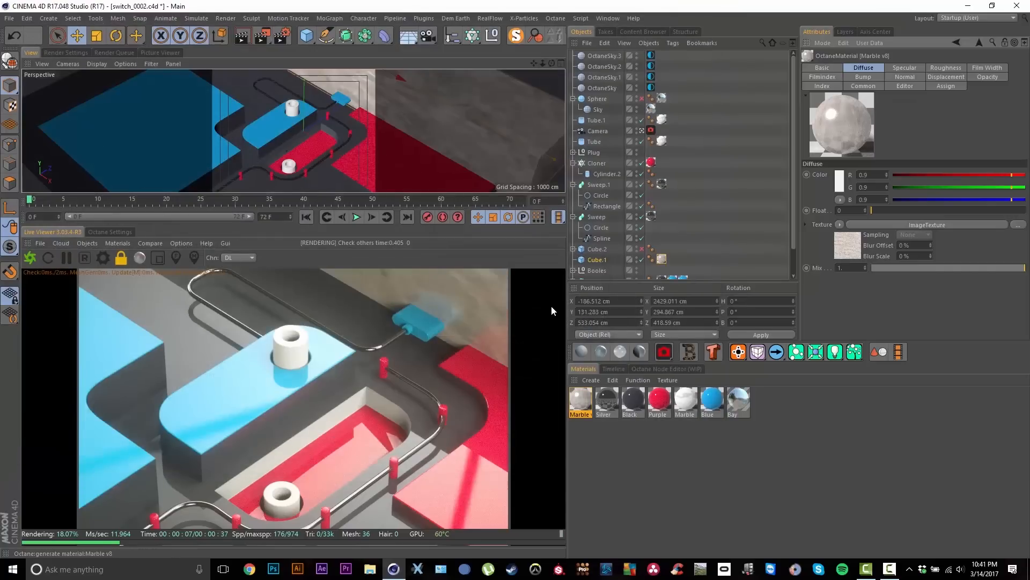
# Replace Marble v8's diffuse texture with Marble13_COL_6K from the POLIIGON folder, without copying it to the project location
pyautogui.click(1018, 224)
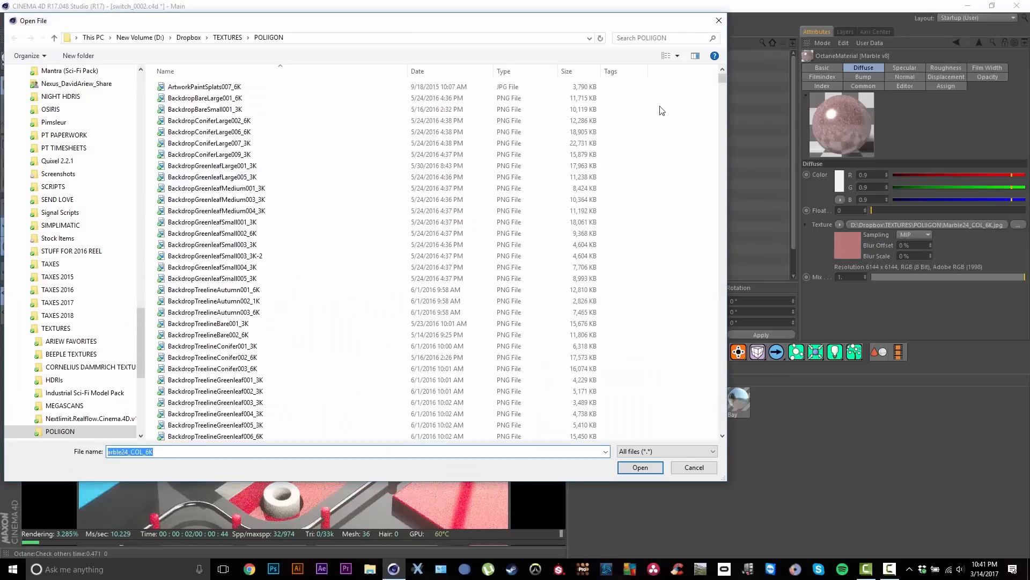
pyautogui.moveTo(723, 79); pyautogui.dragTo(696, 229)
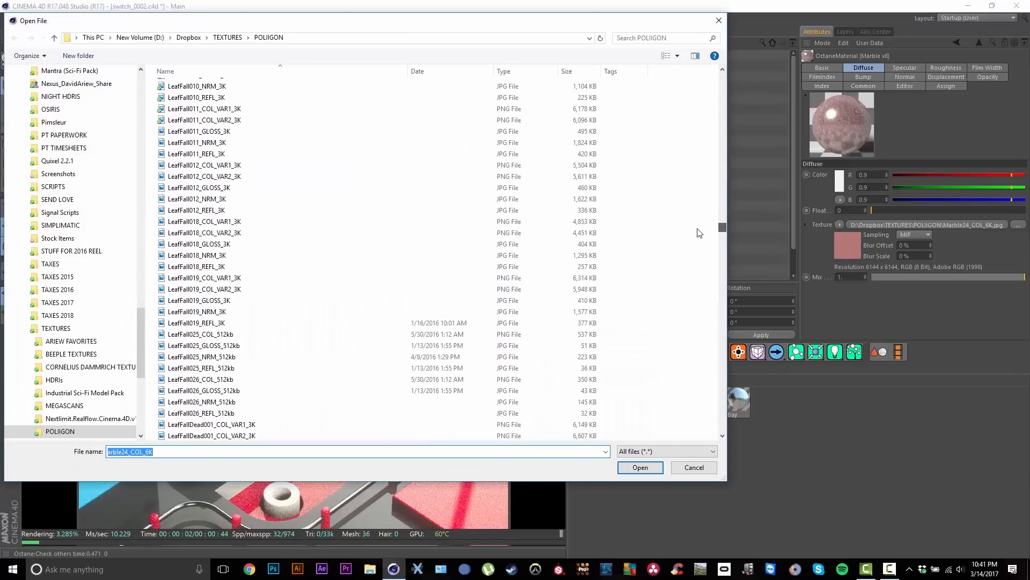
pyautogui.write('marble')
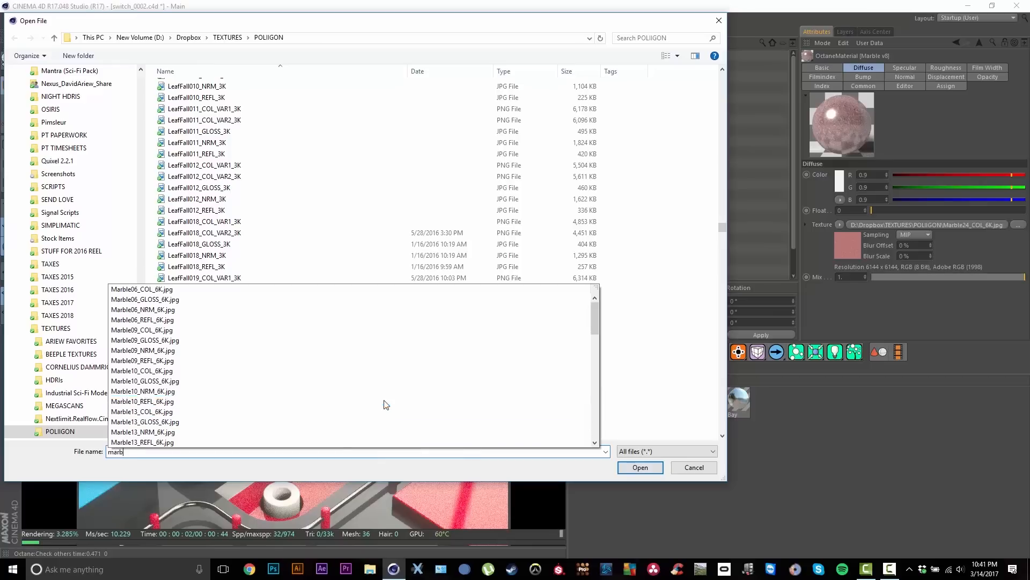
pyautogui.click(165, 412)
pyautogui.click(639, 467)
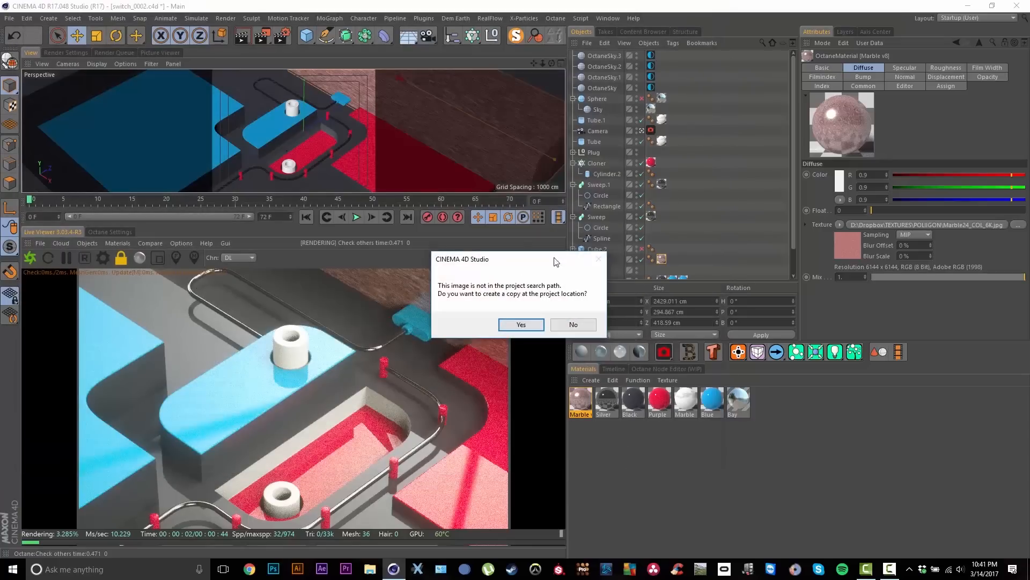
pyautogui.click(581, 324)
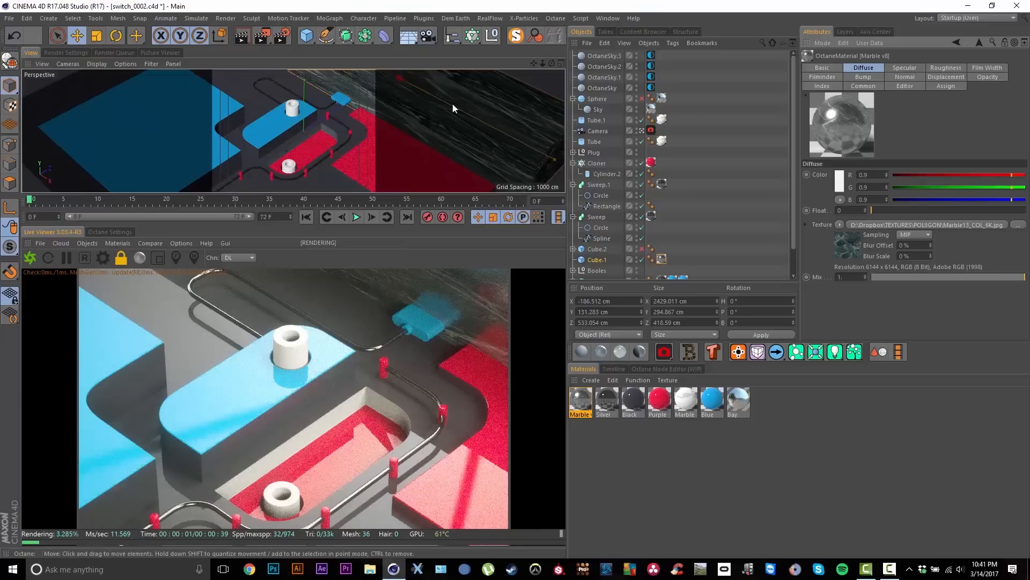
# Load the Marble v8 material into the Octane Node Editor and delete the disconnected Transform node covering the Bitmap node
pyautogui.click(848, 244)
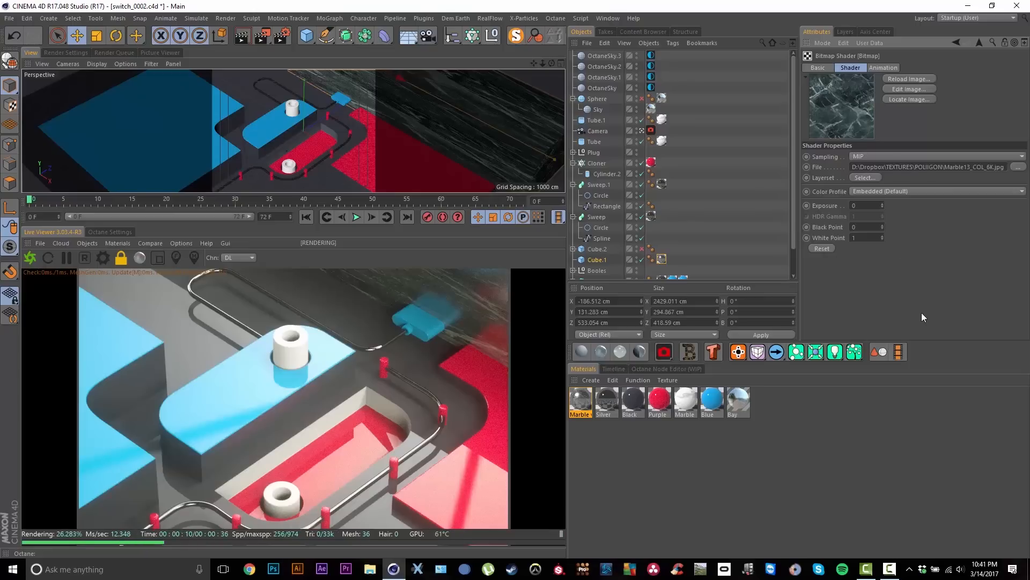
pyautogui.click(656, 370)
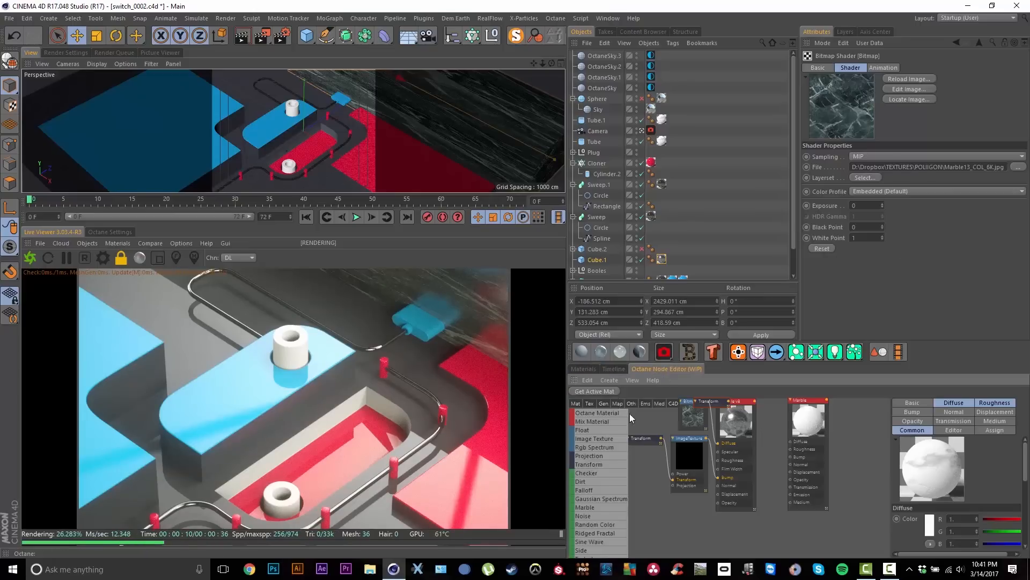
pyautogui.click(588, 391)
pyautogui.click(819, 441)
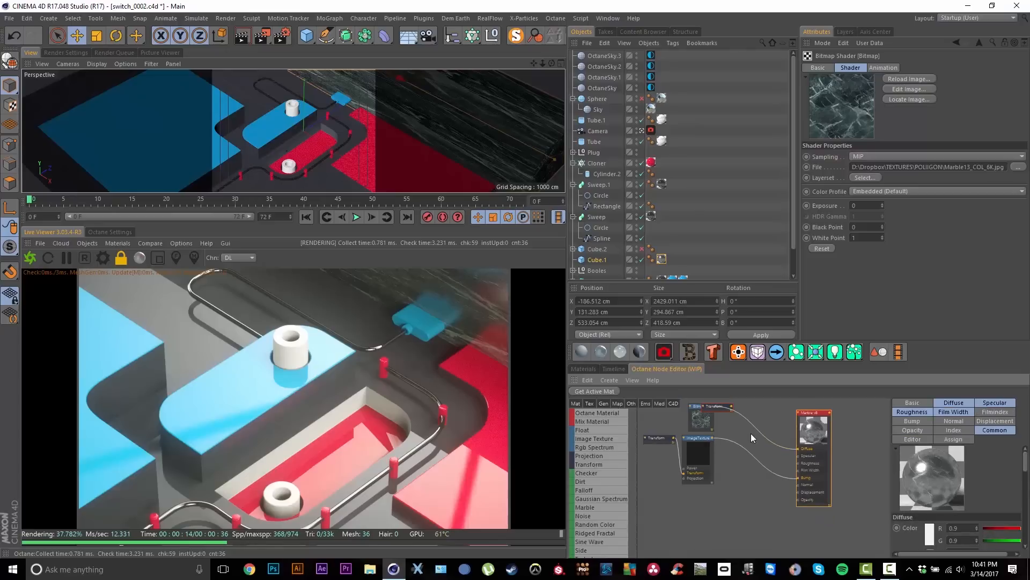
pyautogui.moveTo(723, 407); pyautogui.dragTo(695, 523)
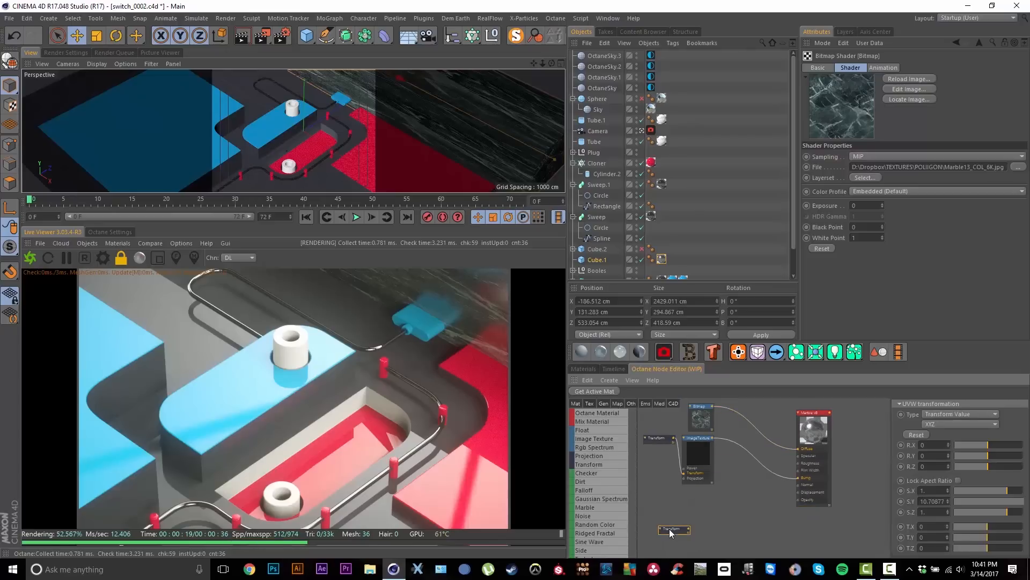
pyautogui.press('Delete')
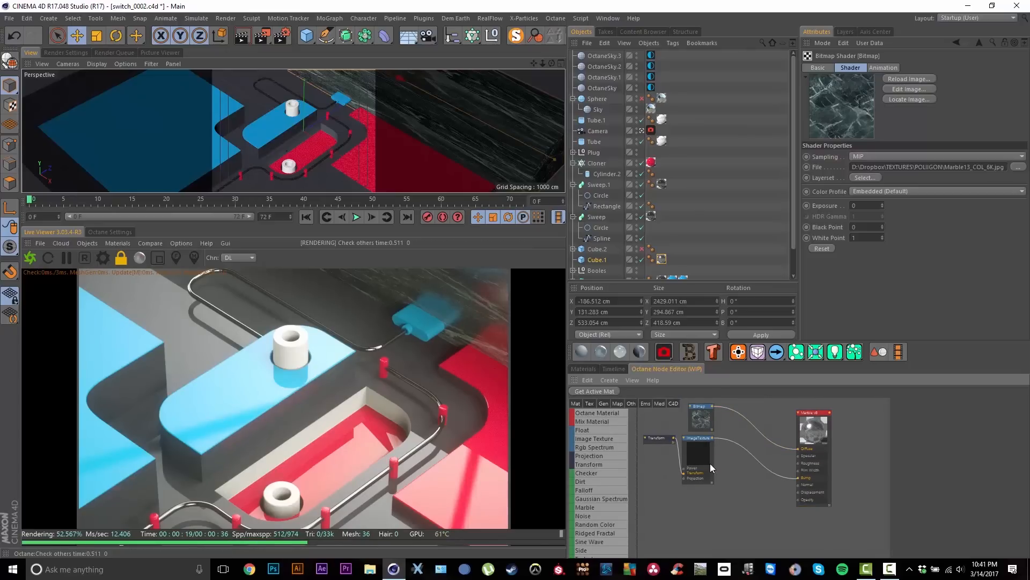
# Move the Bitmap node below the existing image texture and add a new Image Texture node to the Marble v8 graph
pyautogui.moveTo(695, 417); pyautogui.dragTo(712, 511)
pyautogui.moveTo(736, 498)
pyautogui.mouseDown(button='middle')
pyautogui.moveTo(751, 475)
pyautogui.moveTo(748, 487)
pyautogui.mouseUp(button='middle')
pyautogui.scroll(2, 748, 488)
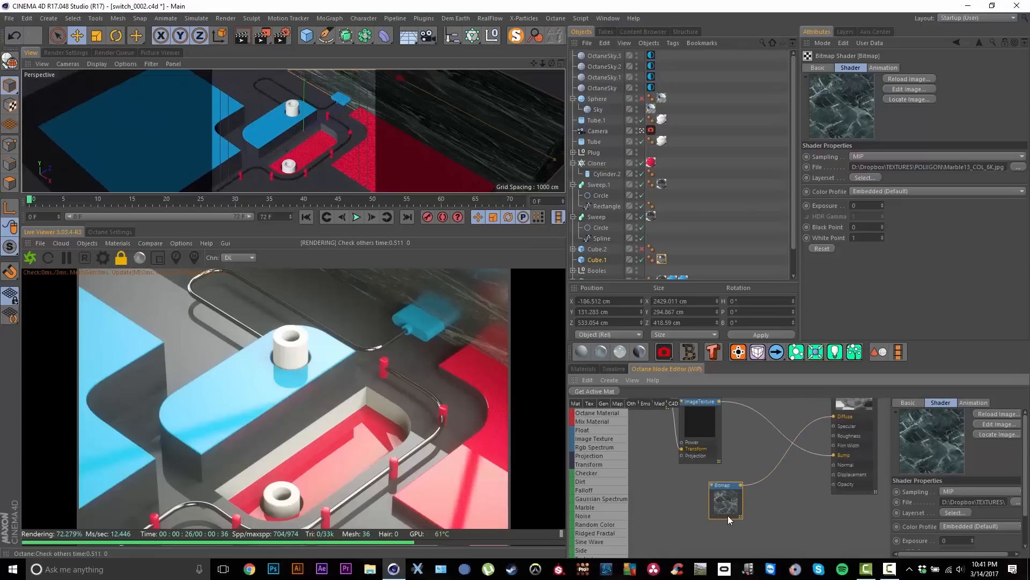
pyautogui.moveTo(731, 499); pyautogui.dragTo(716, 503)
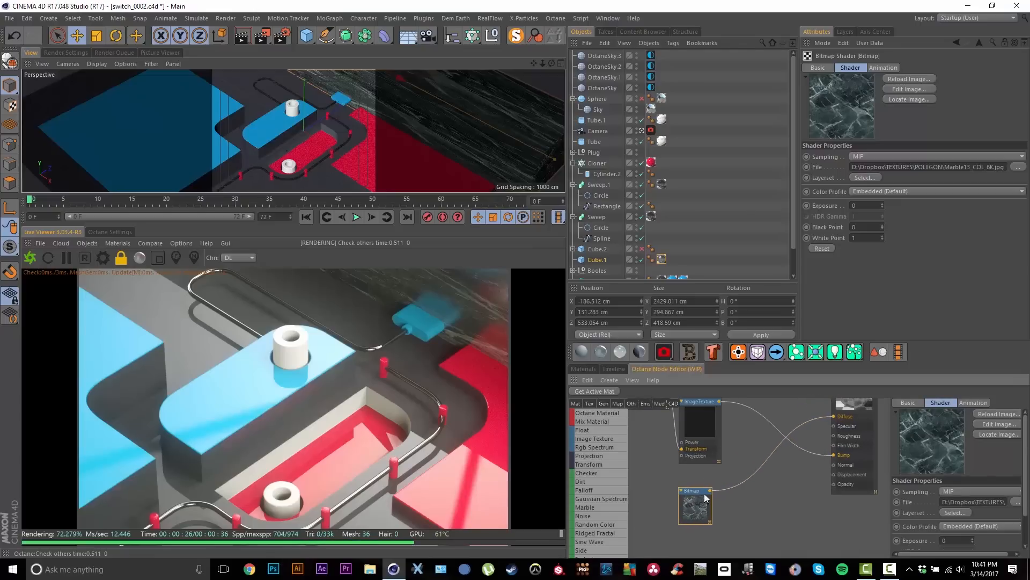
pyautogui.click(845, 426)
pyautogui.click(701, 518)
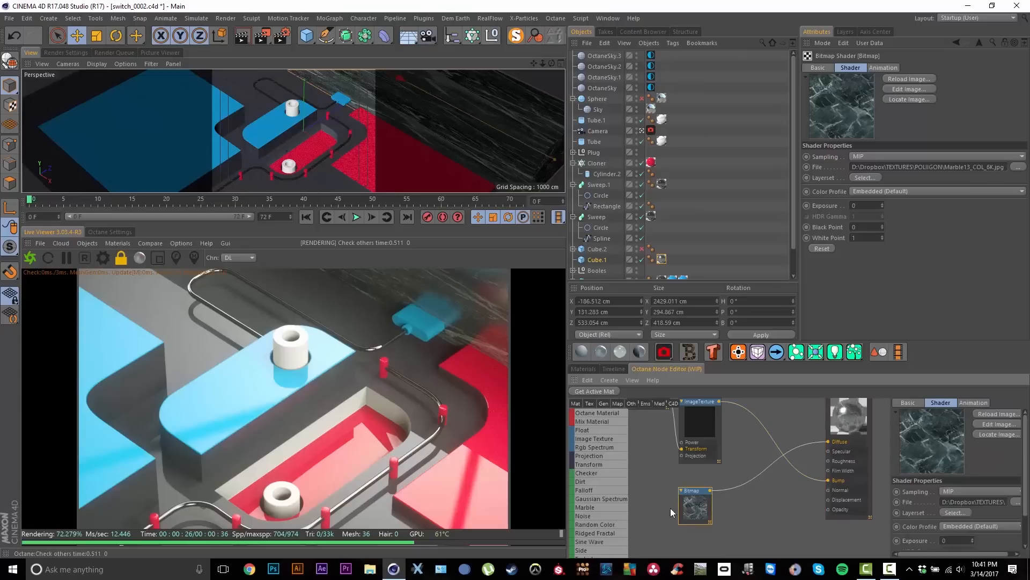
pyautogui.scroll(-1, 605, 459)
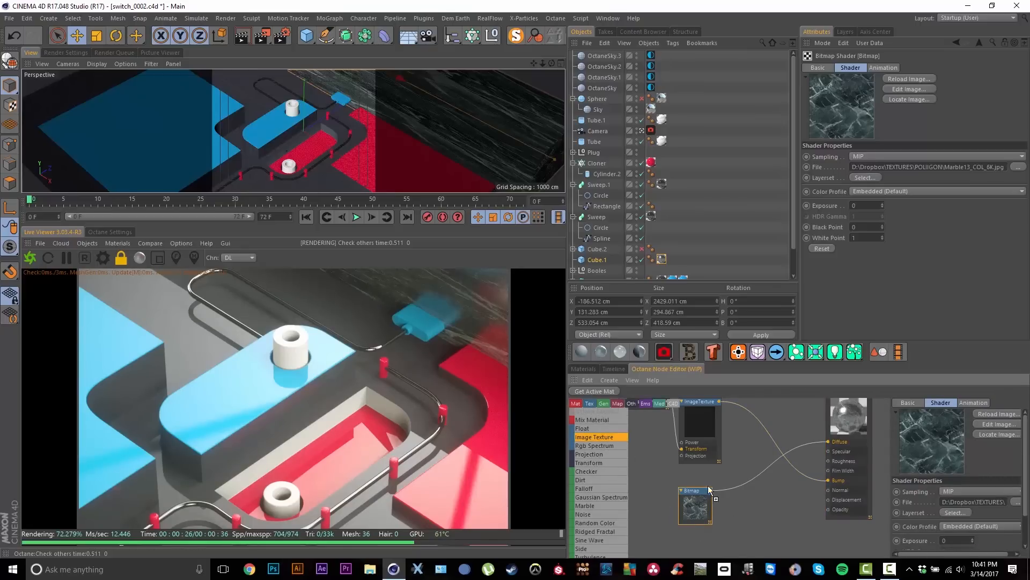
pyautogui.moveTo(739, 505); pyautogui.dragTo(710, 509)
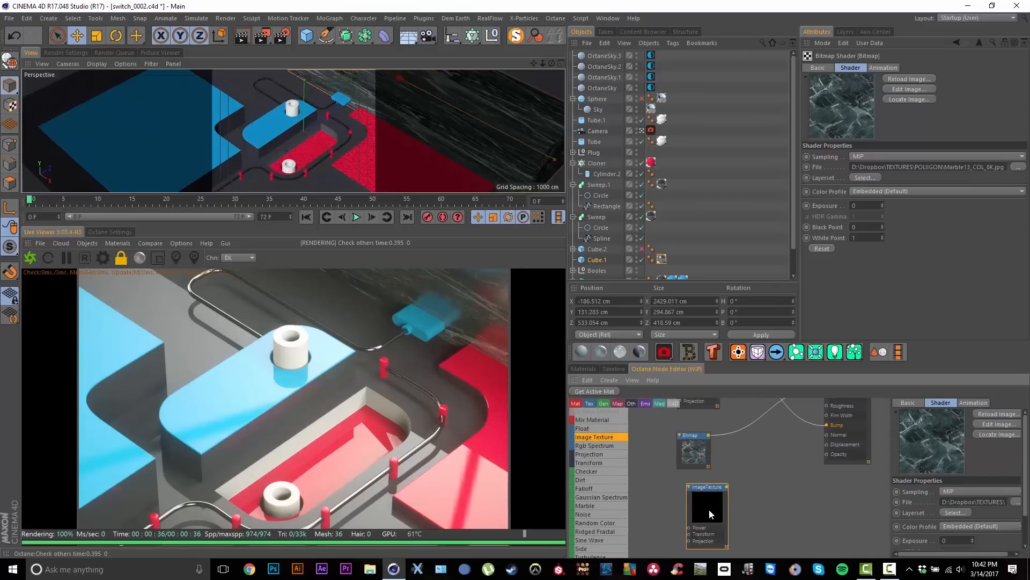
# Copy the Marble13_COL_6K file path from the Bitmap node into the new Image Texture node
pyautogui.click(692, 456)
pyautogui.click(961, 501)
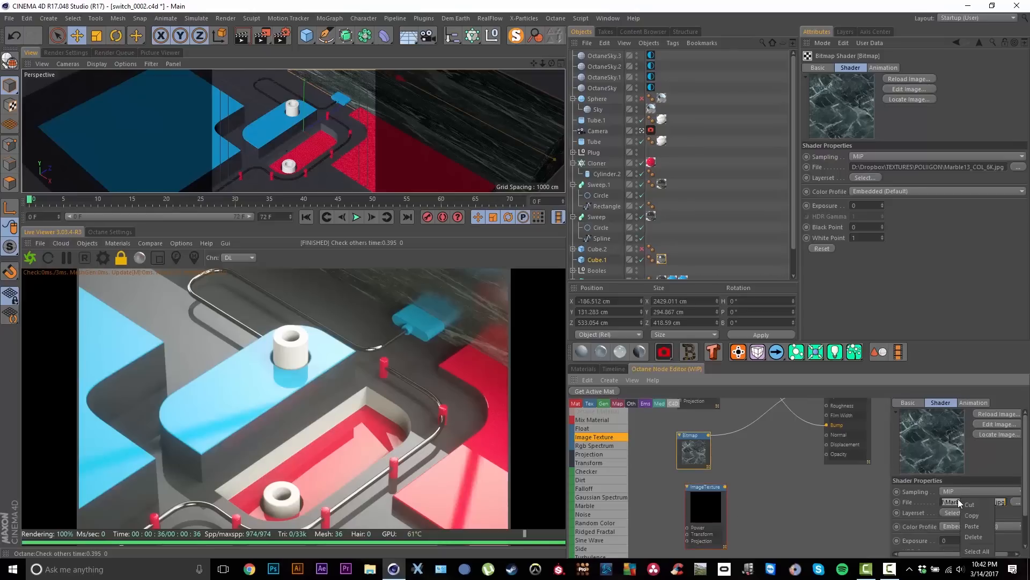
pyautogui.click(955, 502)
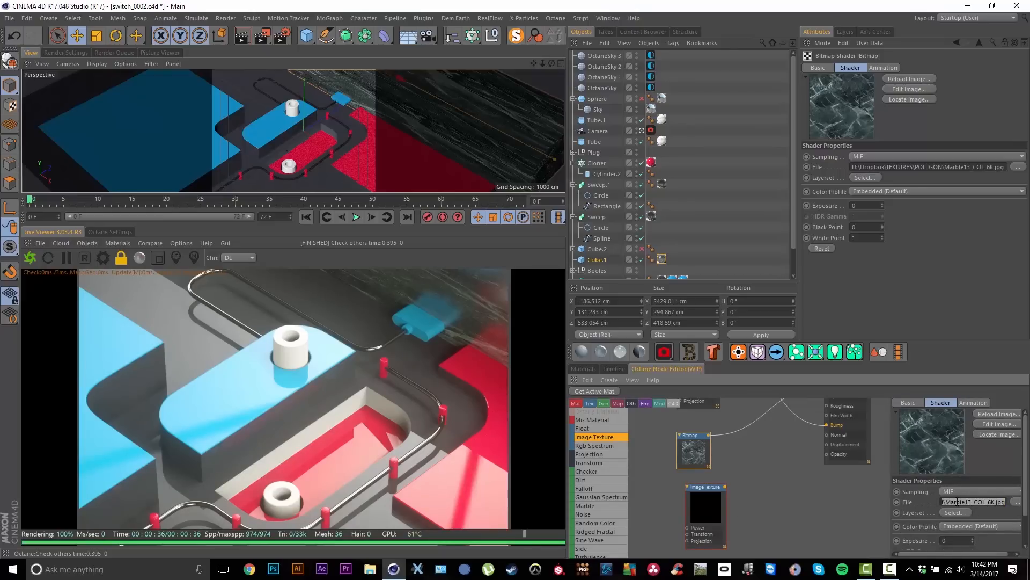
pyautogui.click(786, 513)
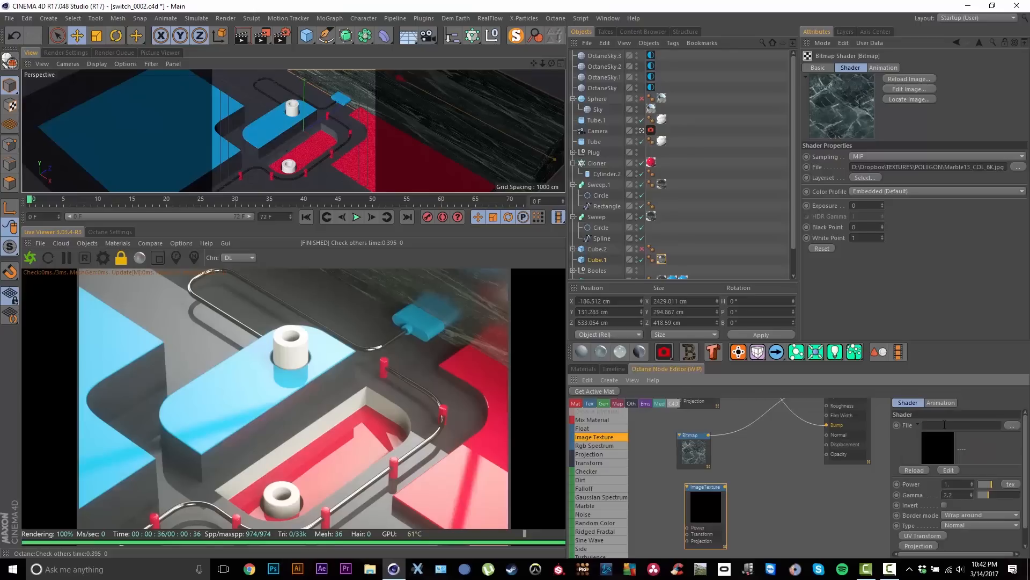
pyautogui.hotkey('ctrl', 'v')
pyautogui.press('Return')
# Connect the new Image Texture node to Marble v8's Diffuse input and place it beside the Bitmap node
pyautogui.moveTo(779, 442); pyautogui.dragTo(774, 480, button='middle')
pyautogui.moveTo(730, 517); pyautogui.dragTo(818, 429)
pyautogui.moveTo(716, 533); pyautogui.dragTo(750, 489)
pyautogui.click(890, 443)
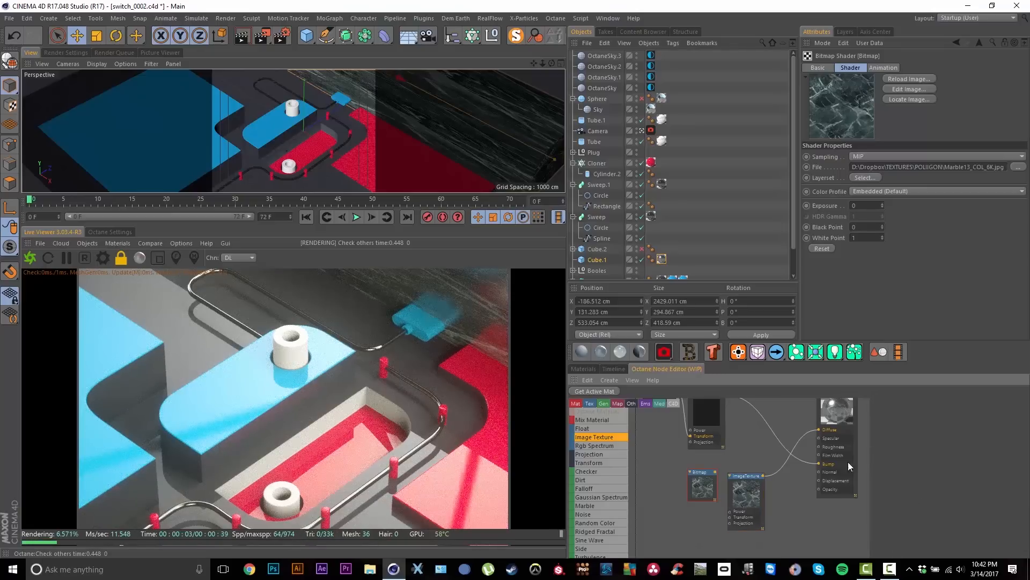
# Add a UV transform to the new marble image texture and expand its UVW transformation settings
pyautogui.click(755, 497)
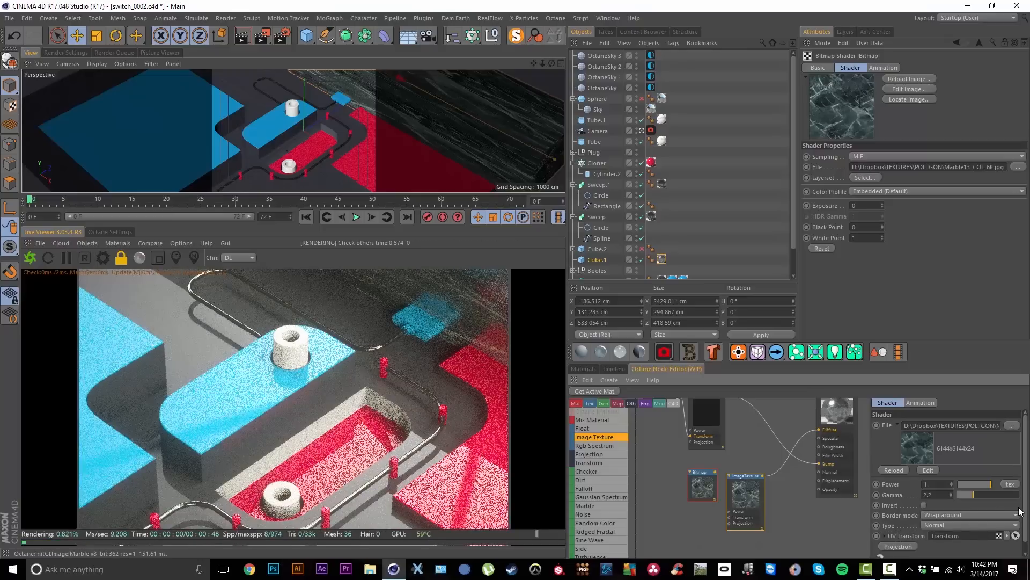
pyautogui.scroll(-1, 890, 527)
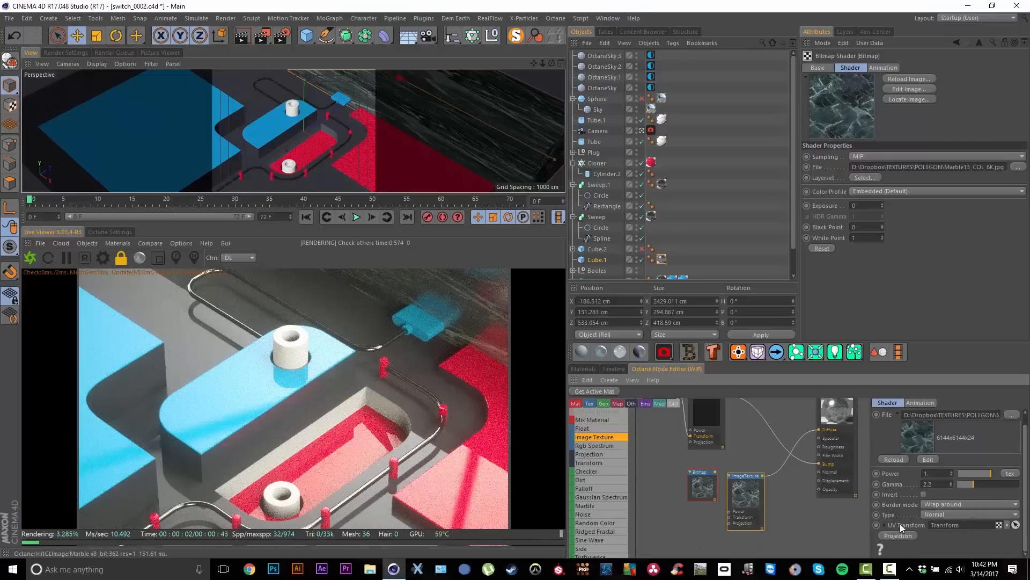
pyautogui.click(886, 525)
pyautogui.click(1018, 513)
pyautogui.click(1023, 510)
pyautogui.scroll(-4, 1024, 491)
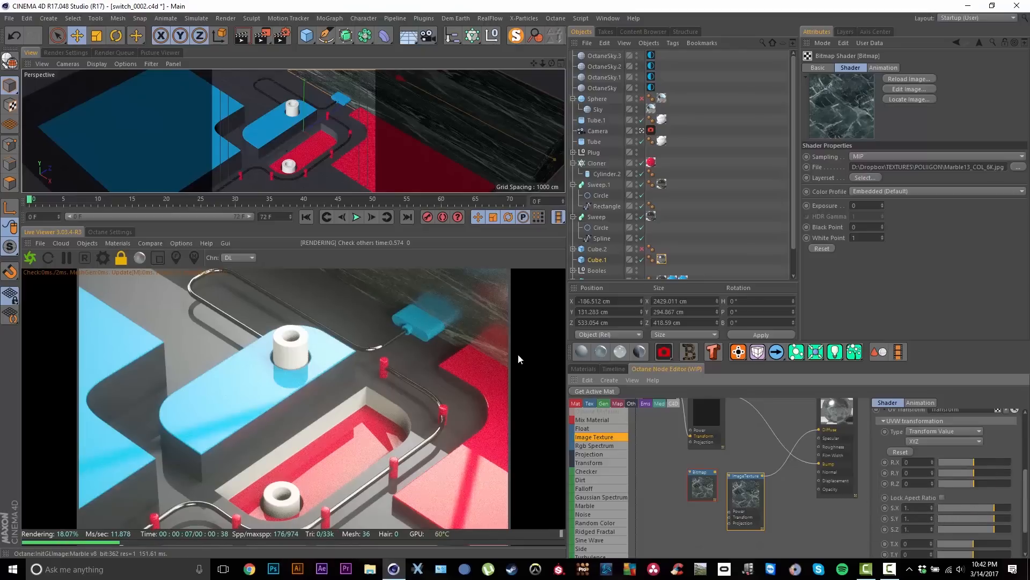
# Adjust the marble texture's UV scale to about 0.097 in X and about 1.016 in Y
pyautogui.moveTo(994, 518); pyautogui.dragTo(1007, 518)
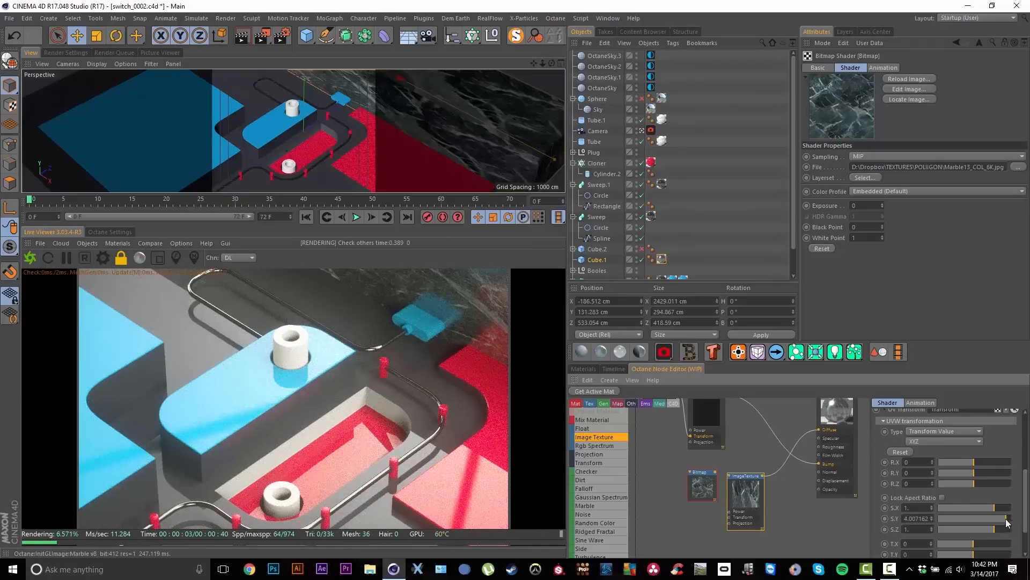
pyautogui.moveTo(1007, 518); pyautogui.dragTo(1013, 520)
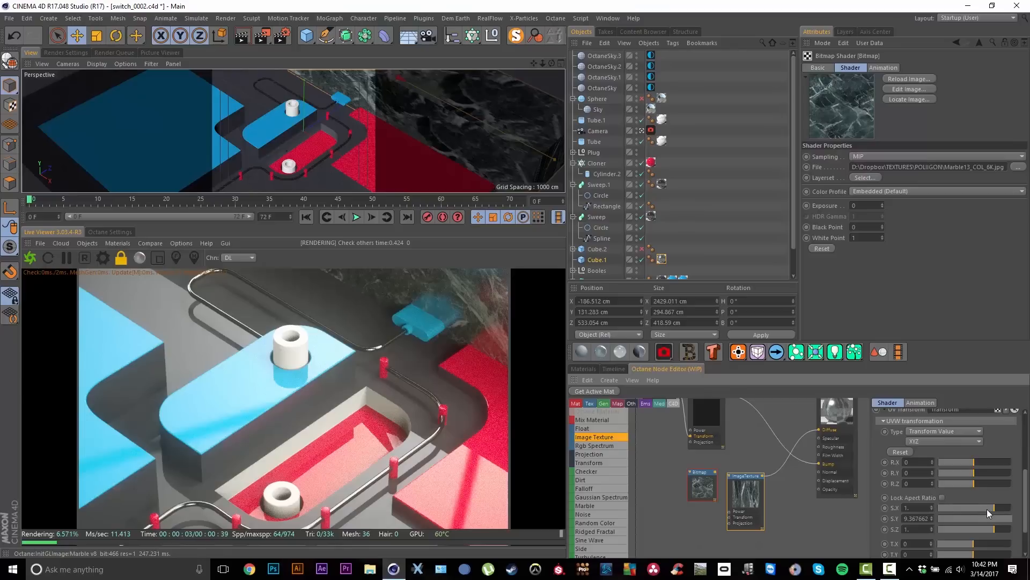
pyautogui.moveTo(987, 507)
pyautogui.mouseDown()
pyautogui.moveTo(997, 529)
pyautogui.moveTo(975, 507)
pyautogui.moveTo(996, 519)
pyautogui.mouseUp()
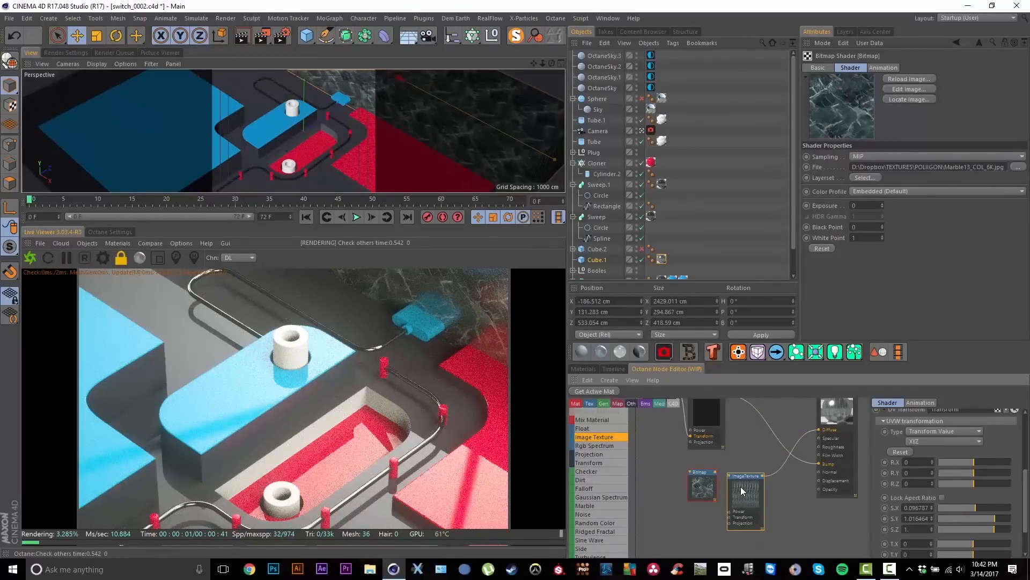
# Invert the marble image texture, inspect the block from outside the render camera, and return to the camera view
pyautogui.scroll(5, 988, 440)
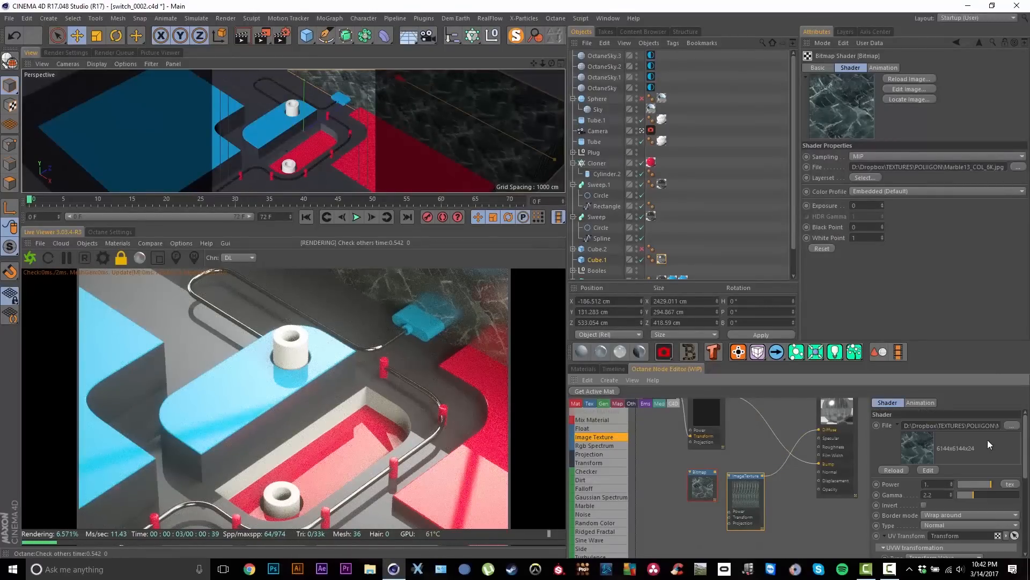
pyautogui.click(924, 505)
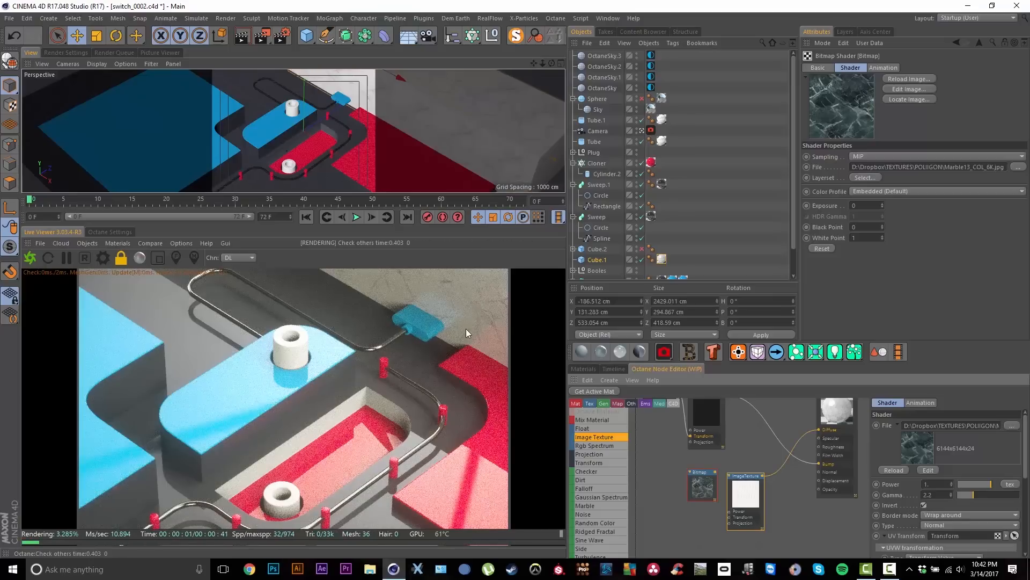
pyautogui.click(641, 131)
pyautogui.keyDown('alt'); pyautogui.moveTo(446, 129); pyautogui.dragTo(335, 145); pyautogui.keyUp('alt')
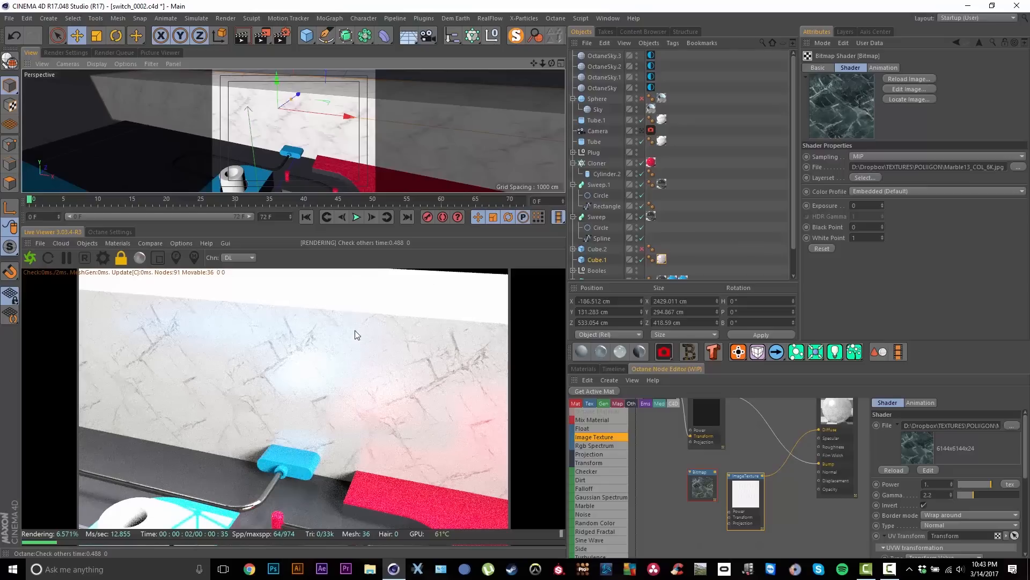
pyautogui.click(642, 133)
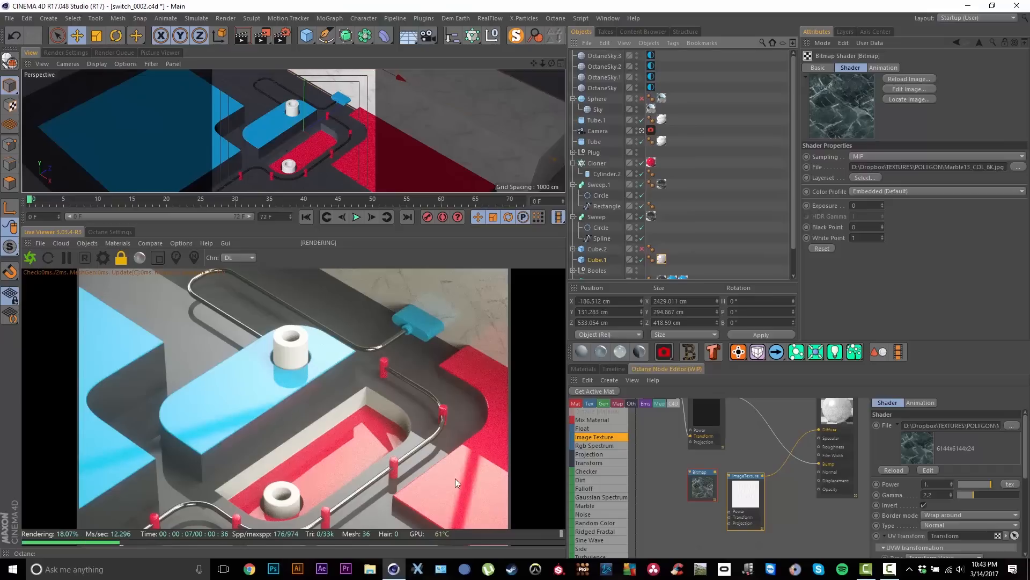
# Pick the red block's Purple material from the live render and set its roughness float to about 0.094
pyautogui.rightClick(428, 489)
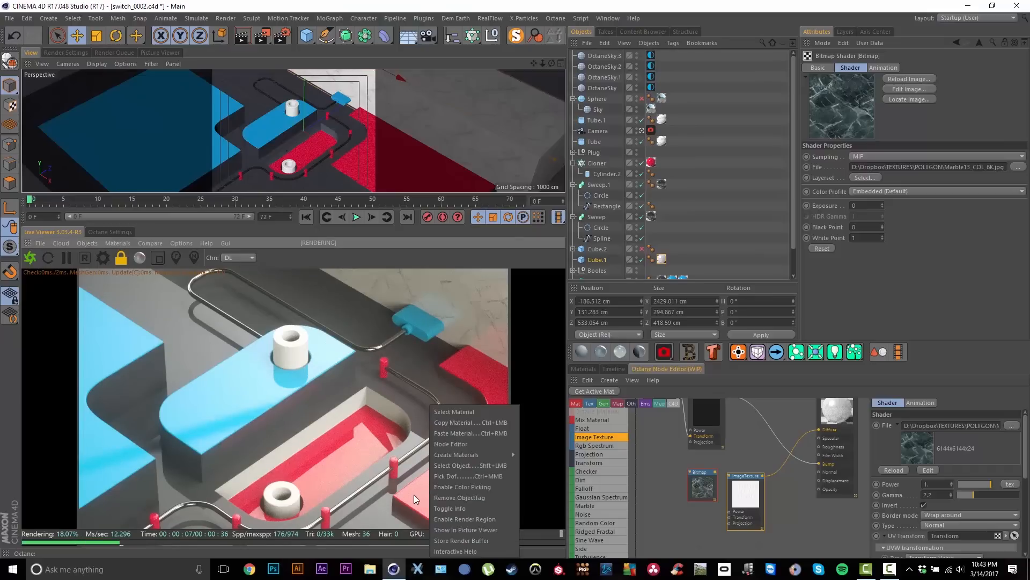
pyautogui.click(453, 412)
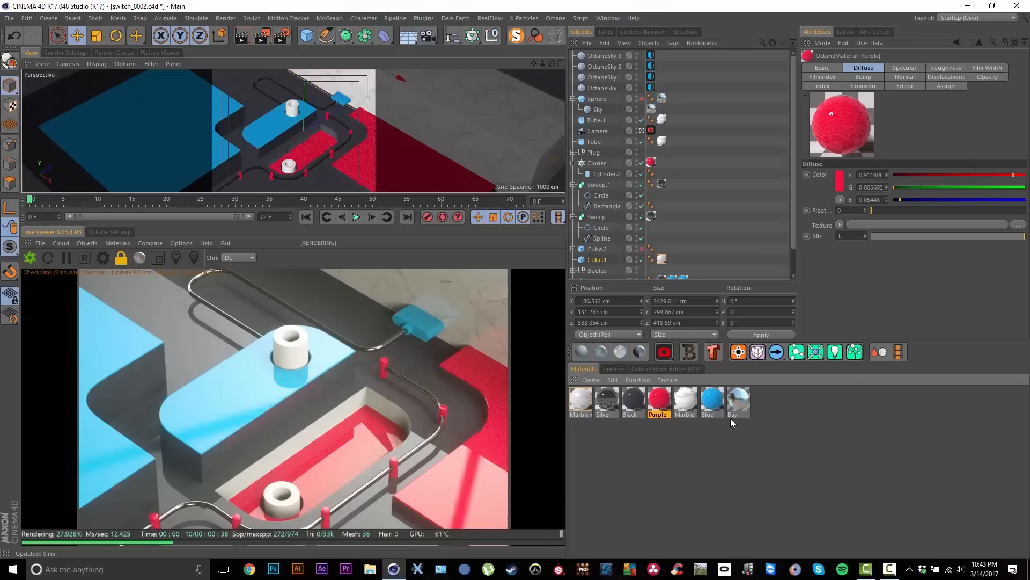
pyautogui.click(951, 69)
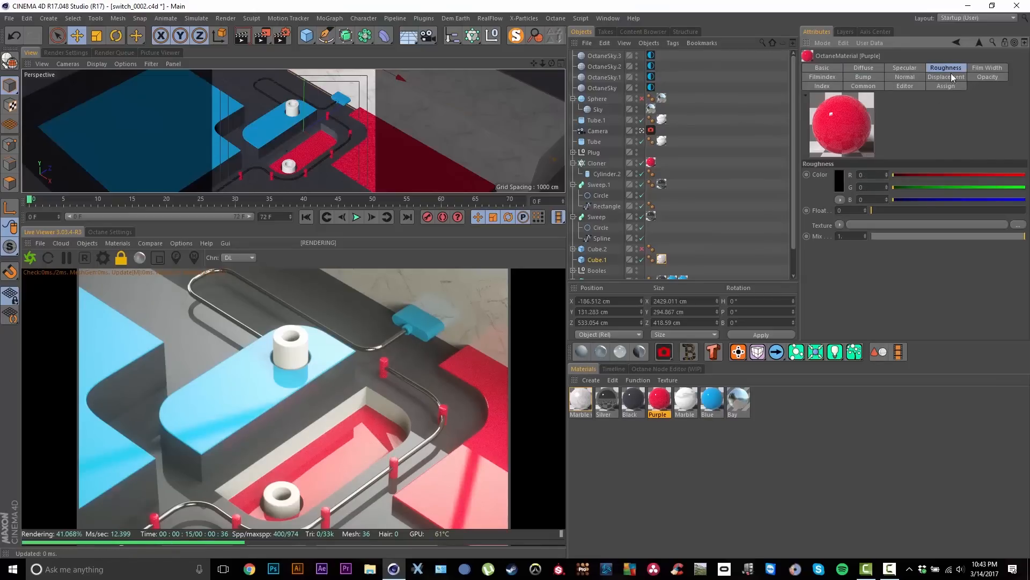
pyautogui.moveTo(875, 210); pyautogui.dragTo(928, 210)
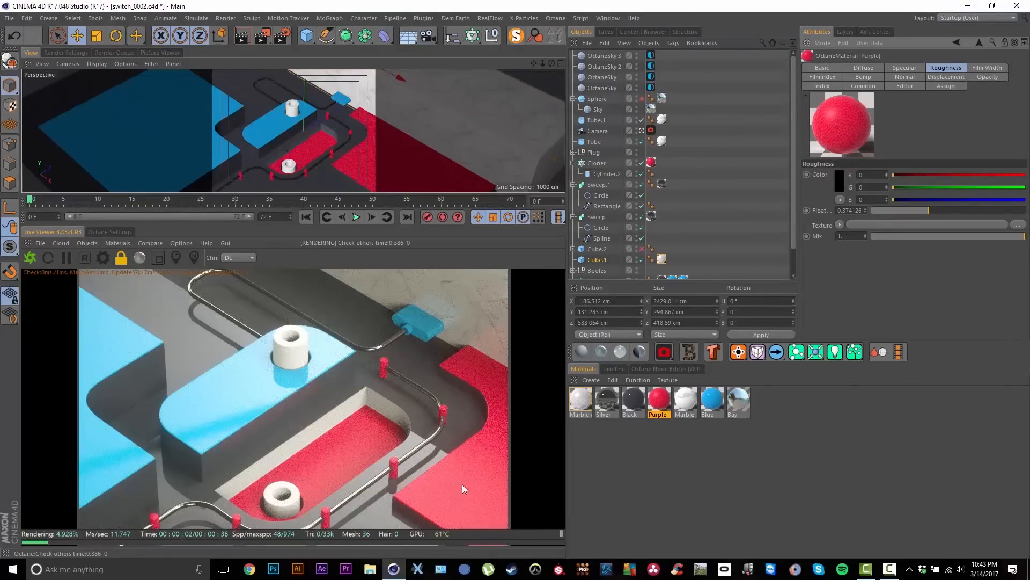
pyautogui.click(886, 211)
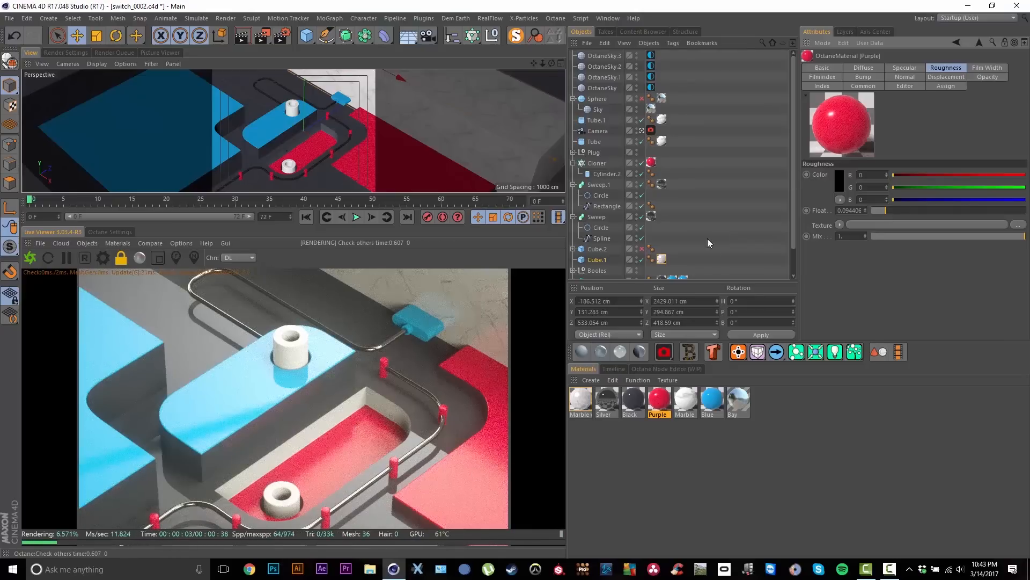
# Set the Purple material's reflection index to about 1.522
pyautogui.click(826, 86)
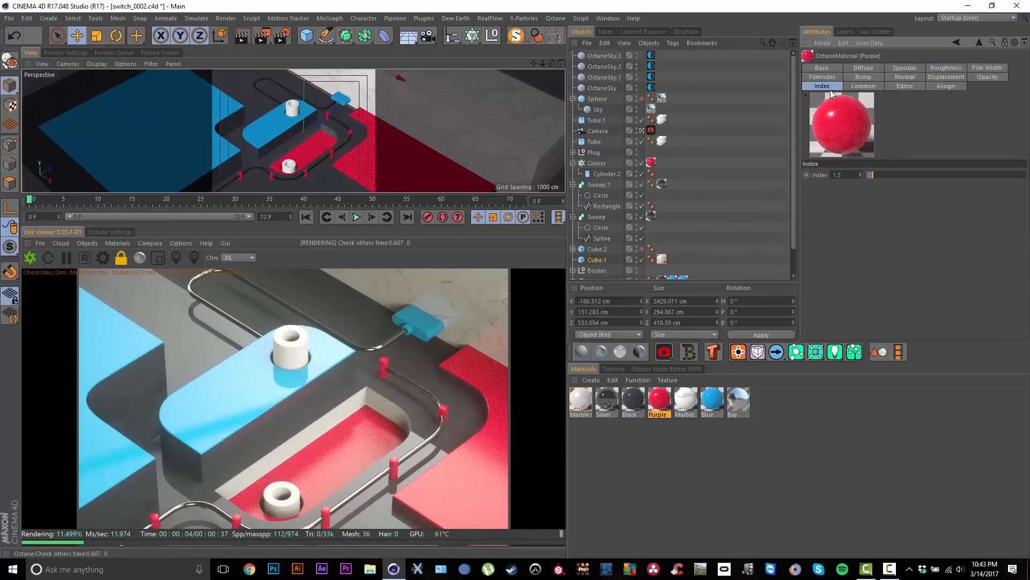
pyautogui.moveTo(879, 173); pyautogui.dragTo(877, 173)
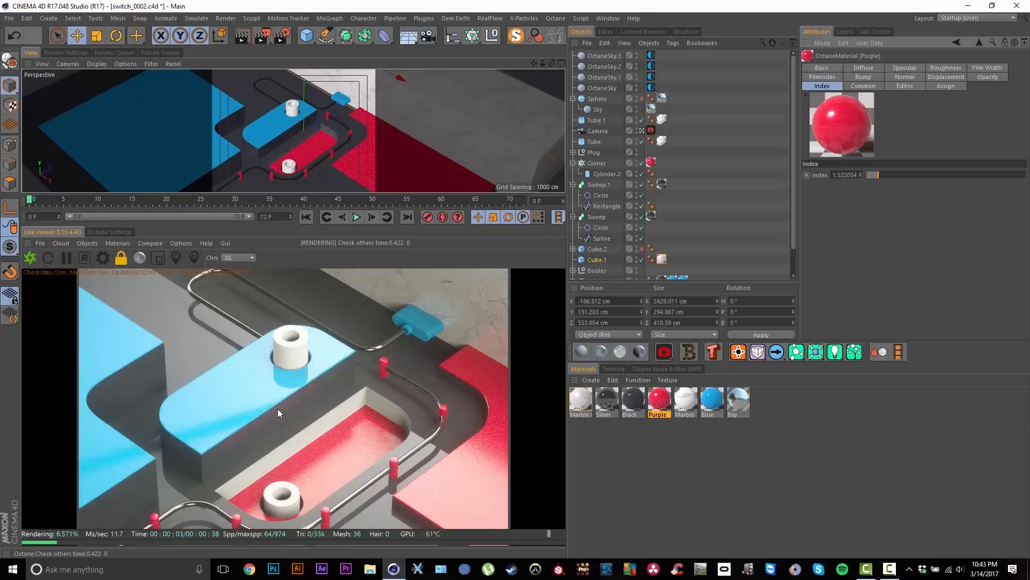
# Set the Blue material's roughness float to about 0.108 and its index to about 1.522
pyautogui.click(712, 400)
pyautogui.click(942, 67)
pyautogui.click(877, 209)
pyautogui.click(888, 210)
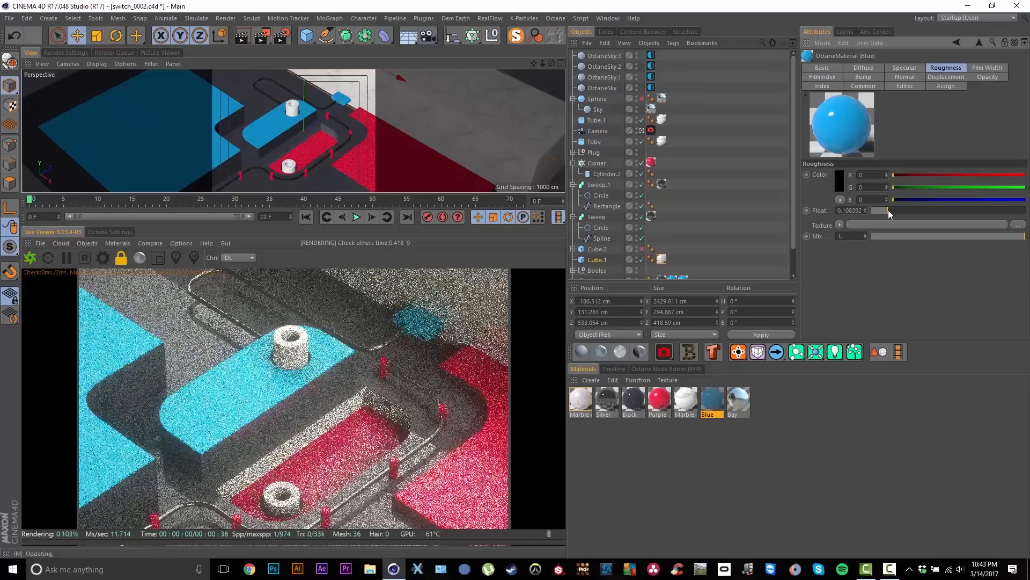
pyautogui.click(822, 85)
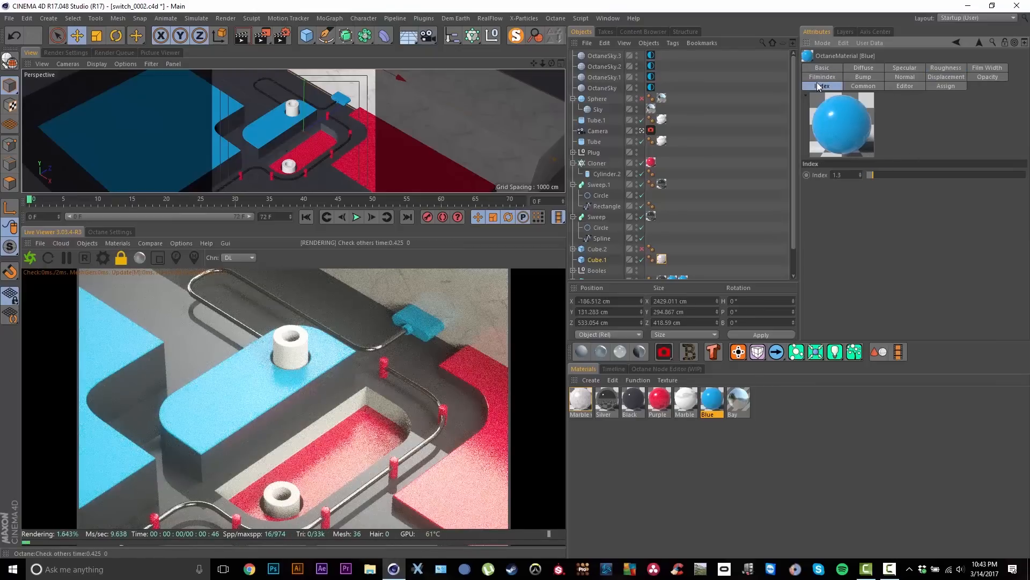
pyautogui.click(878, 174)
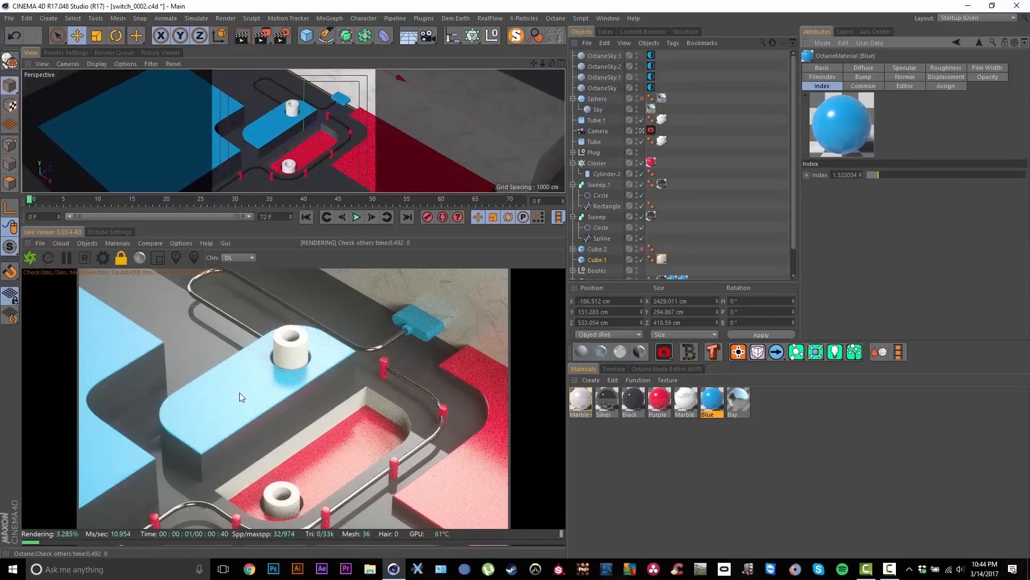
# Set the Black material's index to about 1.522 and its roughness float to about 0.122
pyautogui.click(632, 398)
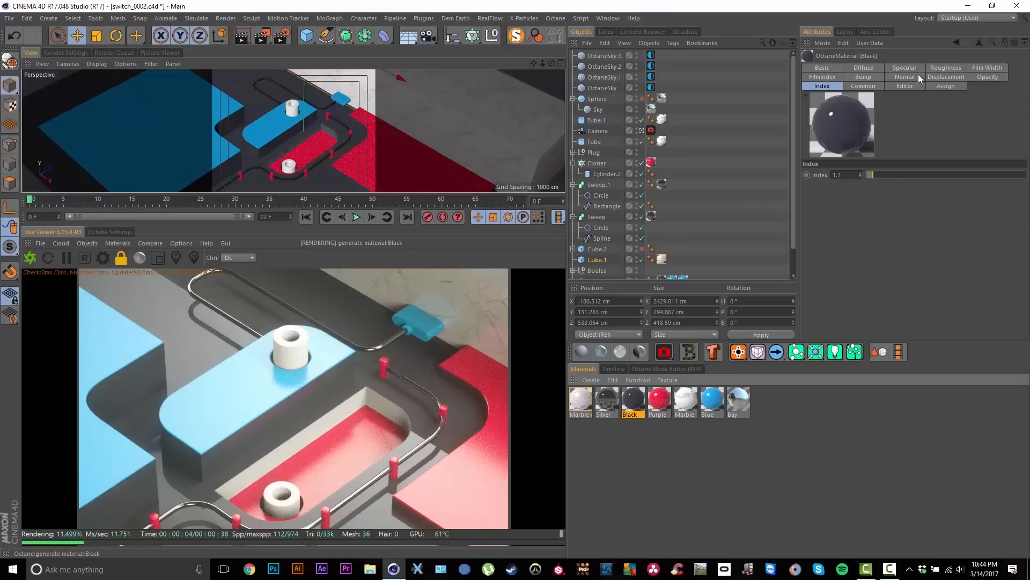
pyautogui.moveTo(874, 173); pyautogui.dragTo(877, 176)
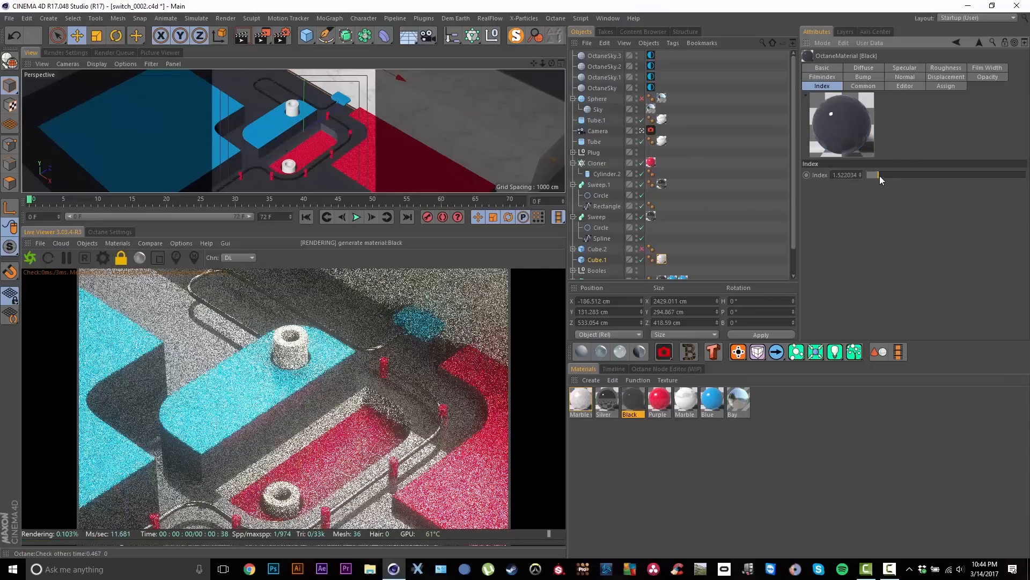
pyautogui.click(947, 68)
pyautogui.moveTo(879, 209); pyautogui.dragTo(890, 210)
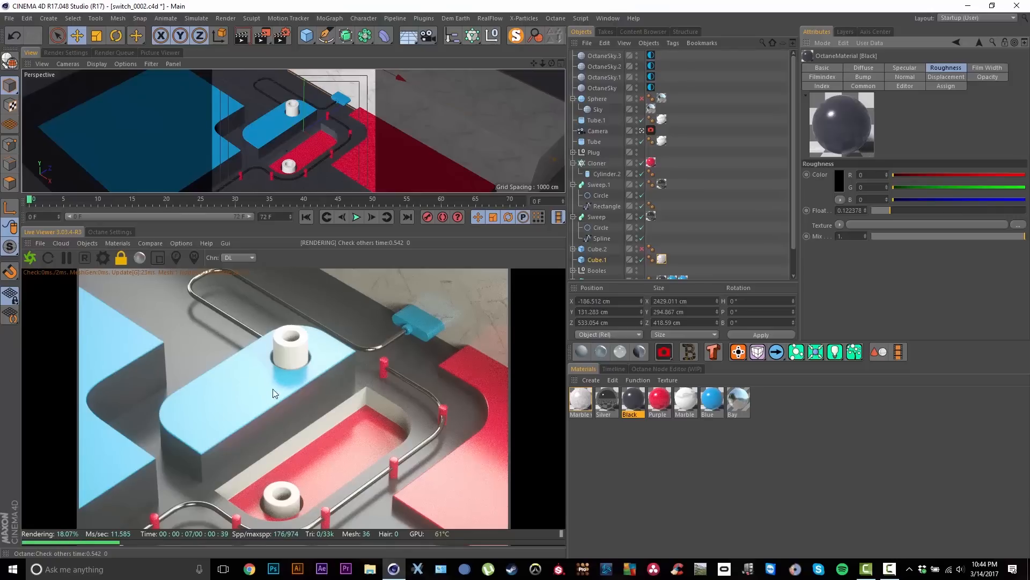
# Set the exposure in the Octane camera tag's imager settings to about 0.203
pyautogui.click(651, 130)
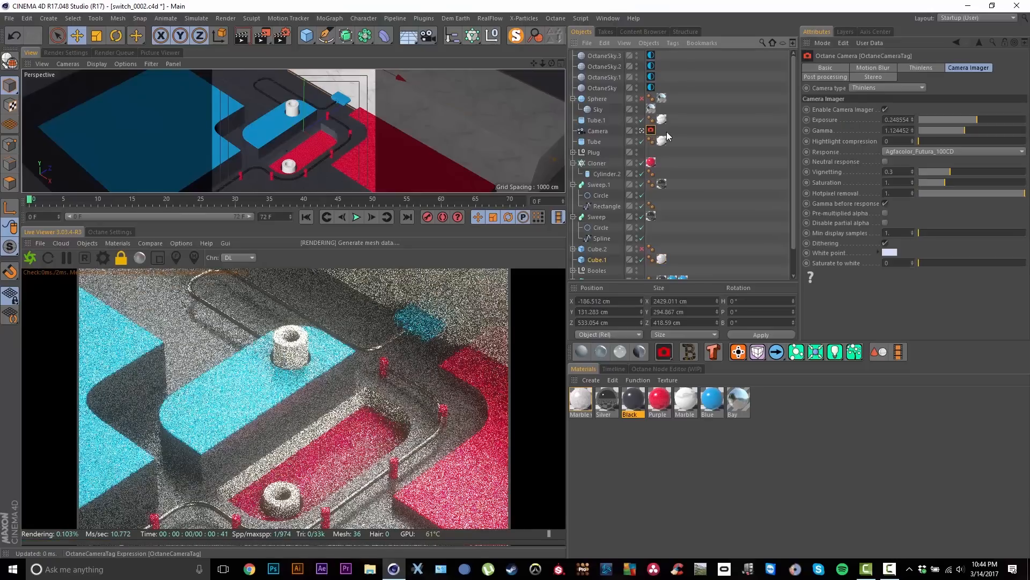
pyautogui.moveTo(976, 117); pyautogui.dragTo(974, 116)
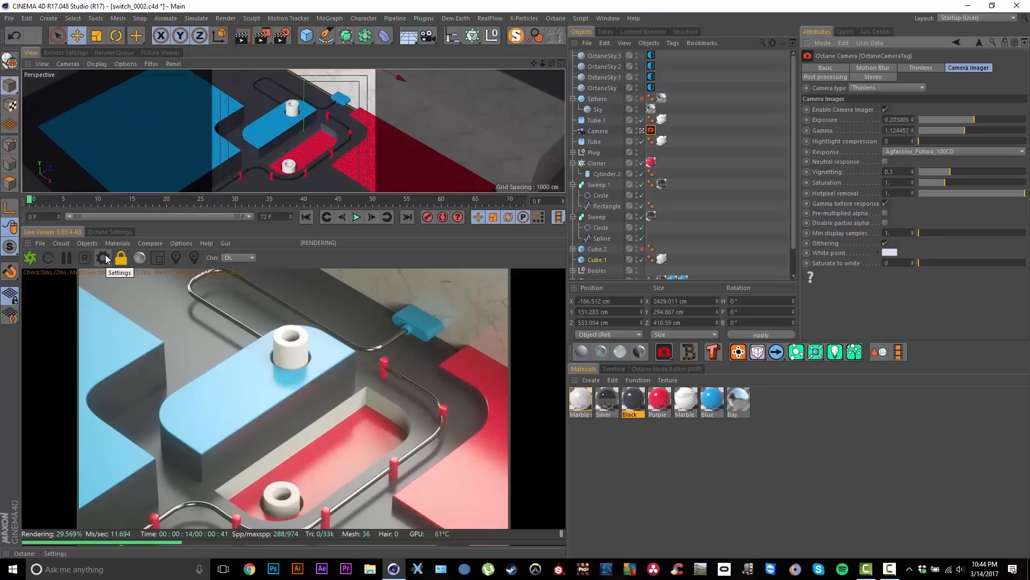
# Undock the Octane Settings into a floating window and place it beside the live render
pyautogui.click(113, 233)
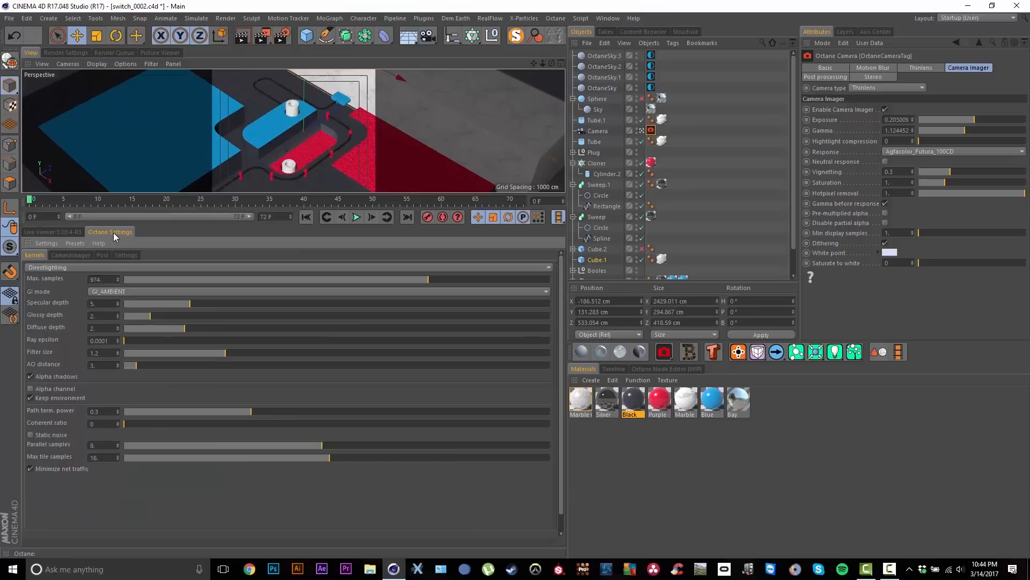
pyautogui.click(29, 247)
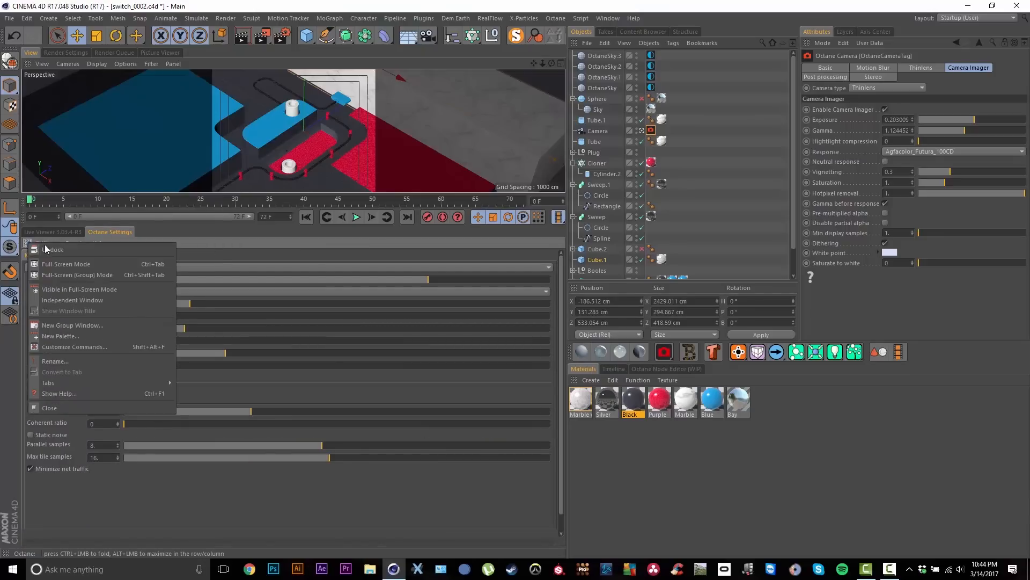
pyautogui.click(50, 247)
pyautogui.moveTo(111, 234); pyautogui.dragTo(531, 66)
pyautogui.moveTo(982, 379); pyautogui.dragTo(881, 488)
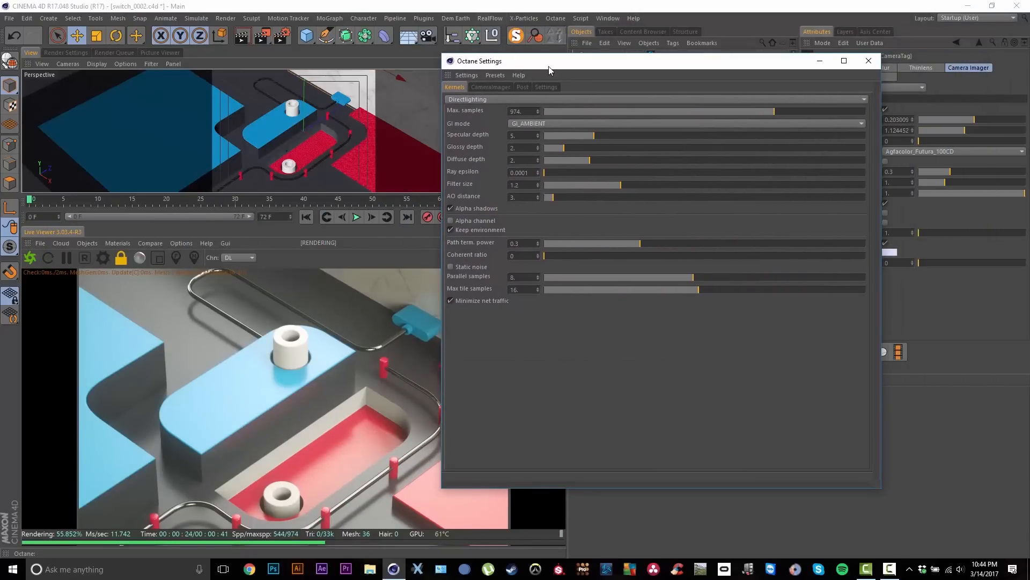
pyautogui.moveTo(532, 65); pyautogui.dragTo(682, 88)
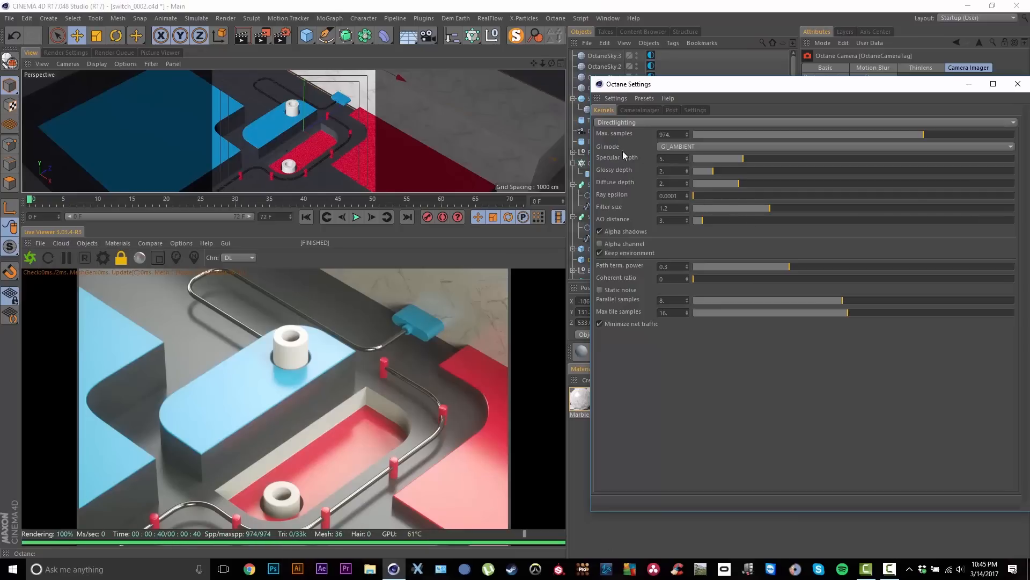
# Set the Directlighting kernel's GI mode to GI_AMBIENT_OCCLUSION
pyautogui.click(673, 145)
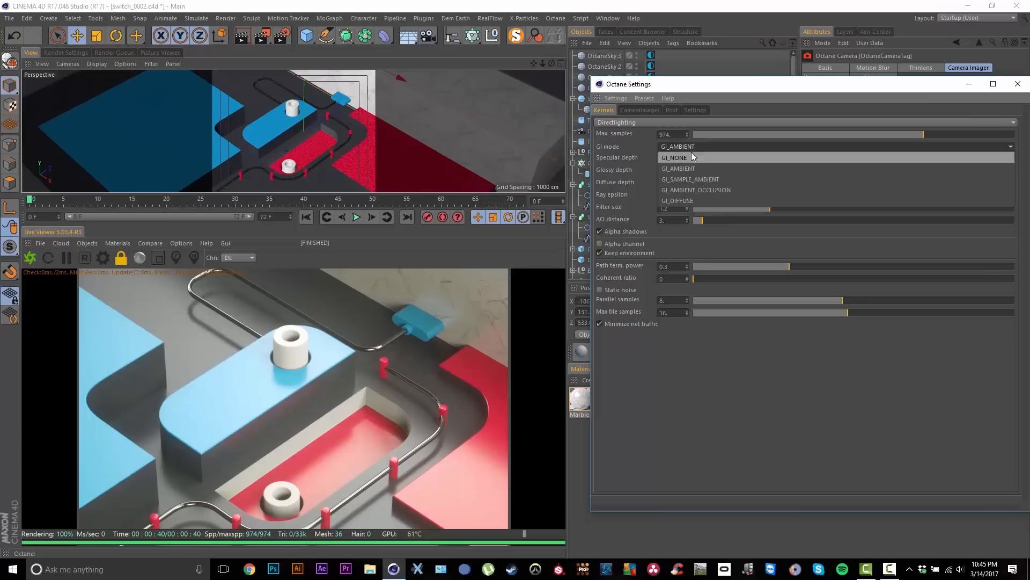
pyautogui.click(627, 146)
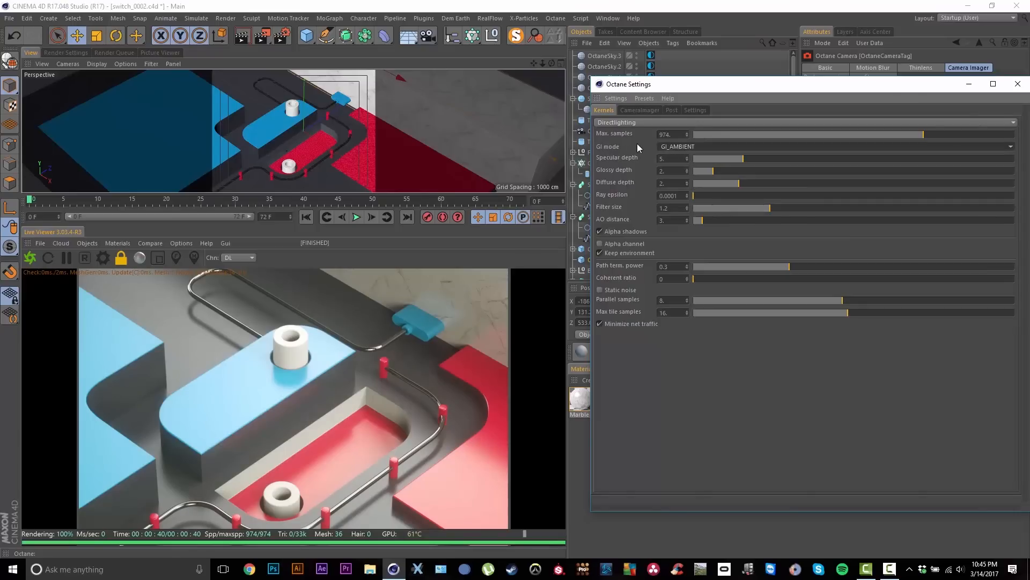
pyautogui.click(675, 145)
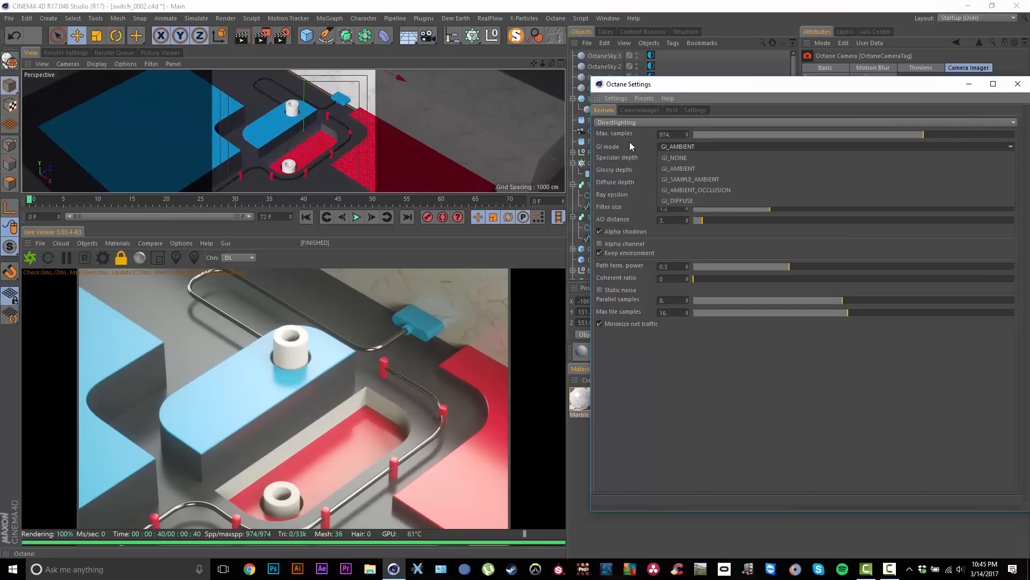
pyautogui.click(675, 188)
pyautogui.click(665, 146)
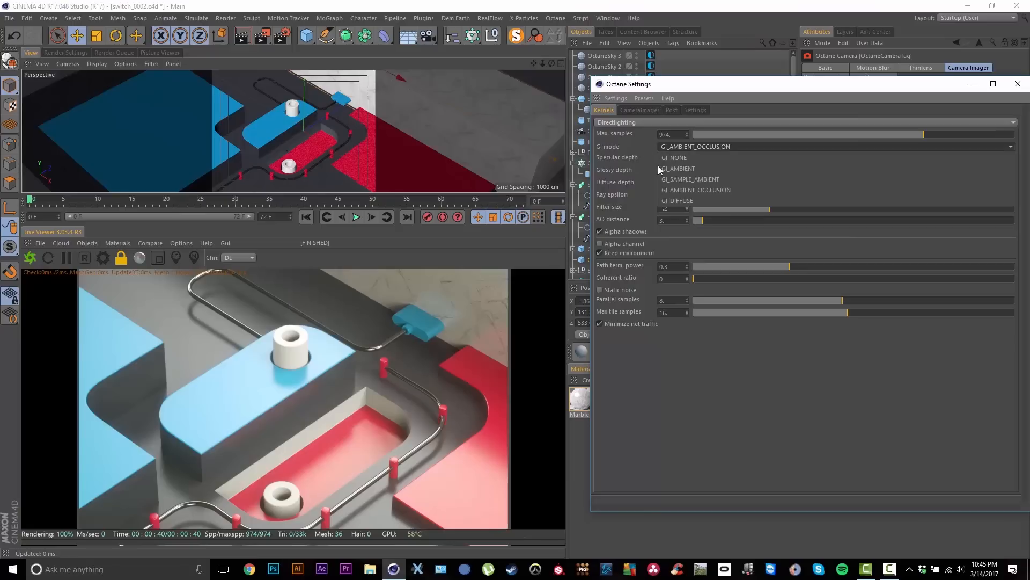
pyautogui.click(679, 147)
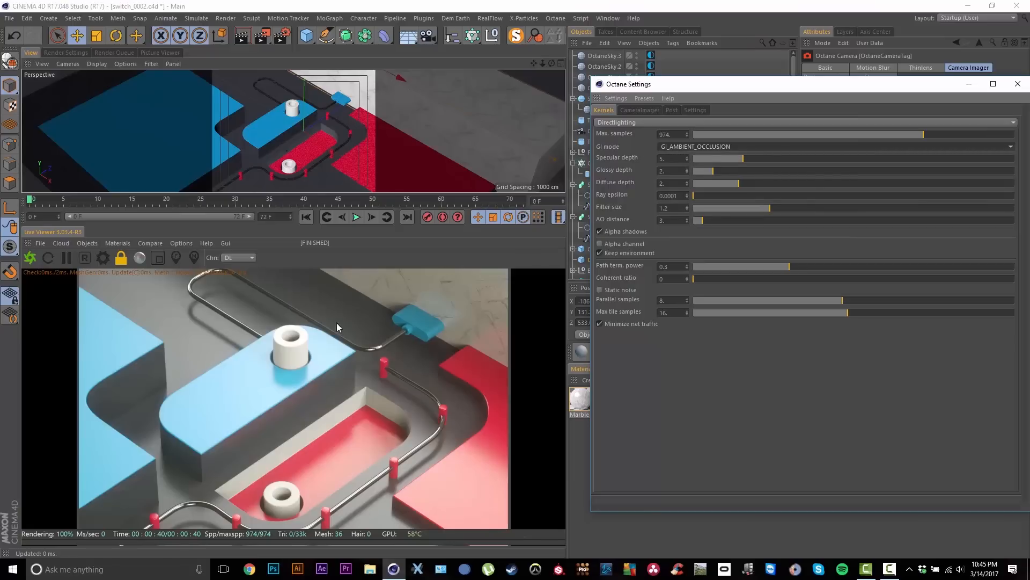
pyautogui.click(667, 146)
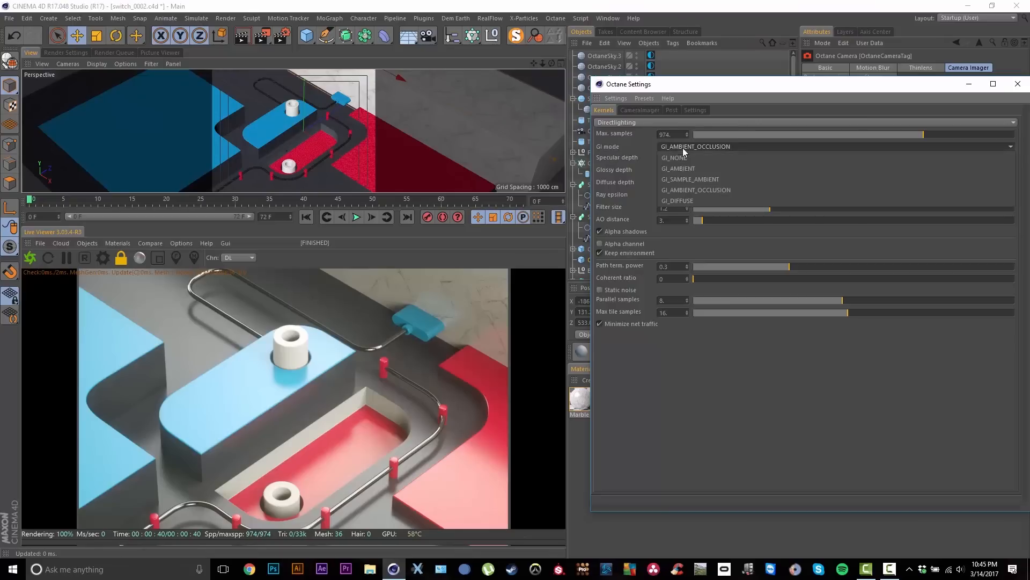
pyautogui.click(683, 189)
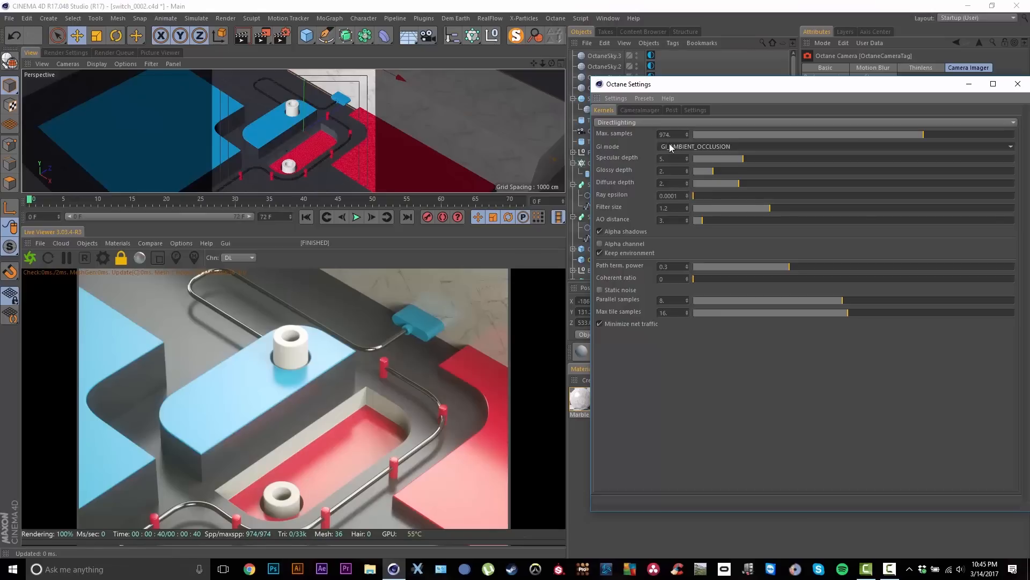
# Try GI_DIFFUSE as the kernel's GI mode to compare render times and restore GI_AMBIENT_OCCLUSION
pyautogui.click(669, 143)
pyautogui.click(678, 200)
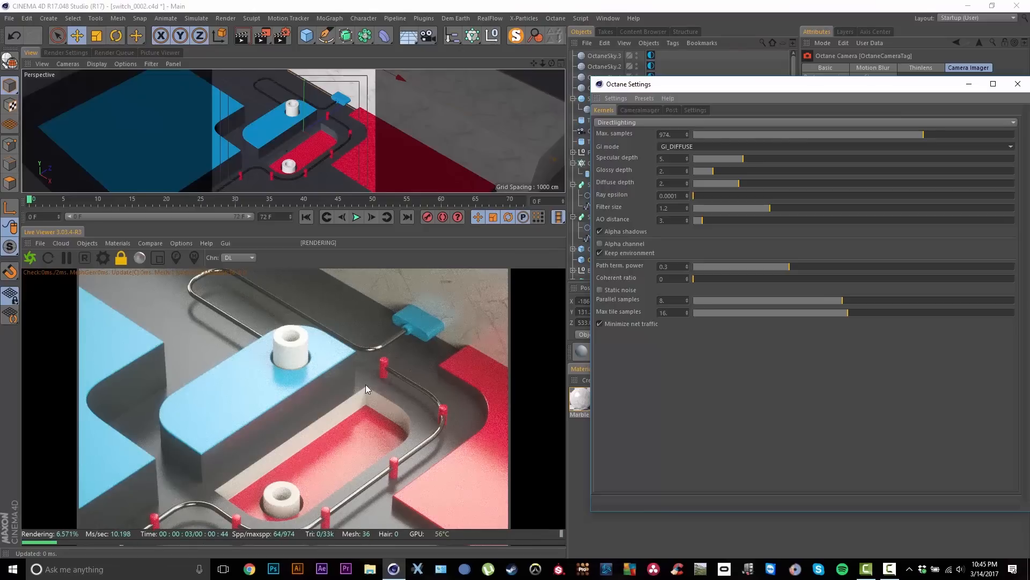
pyautogui.click(677, 147)
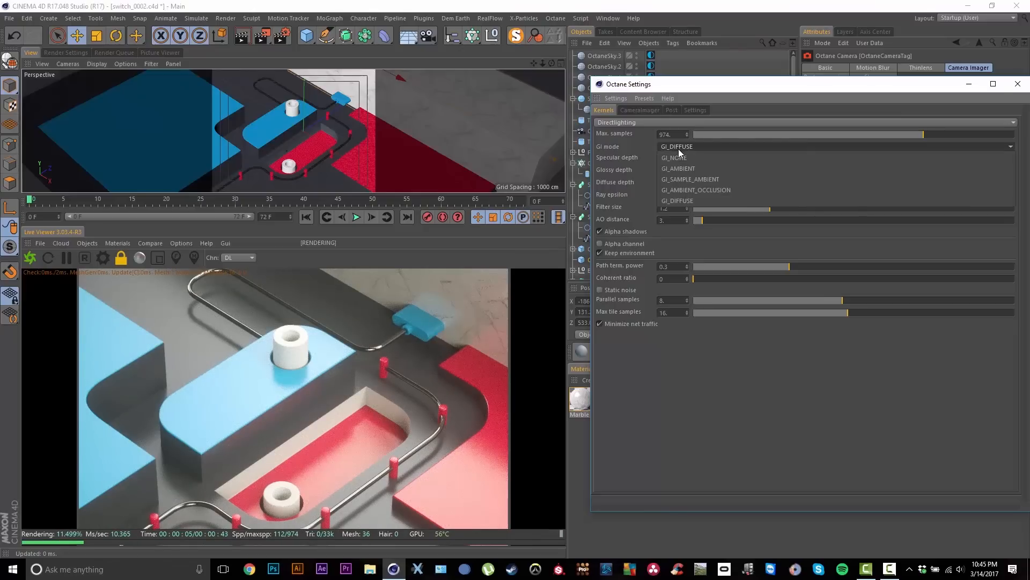
pyautogui.click(515, 157)
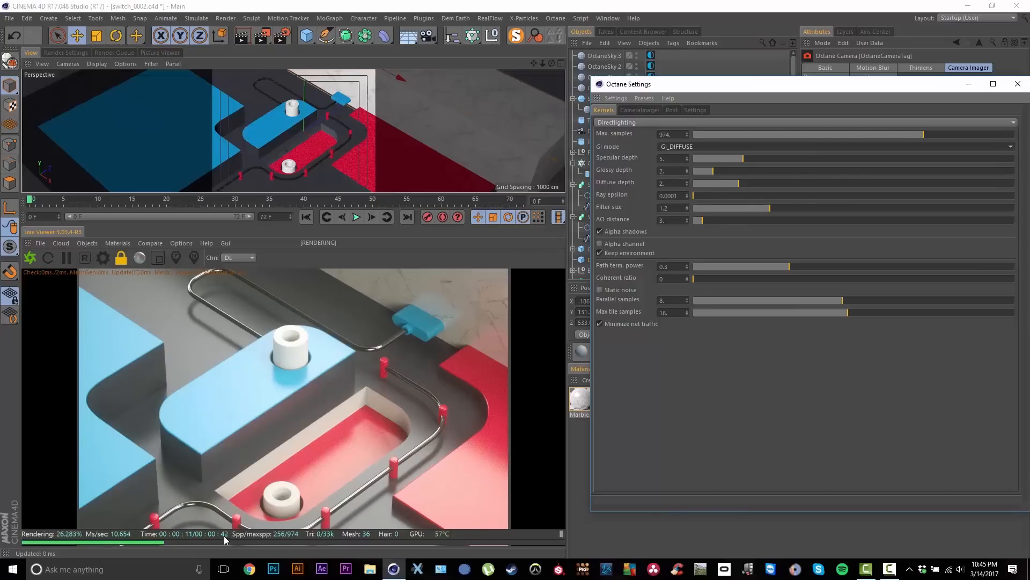
pyautogui.click(691, 143)
pyautogui.click(696, 186)
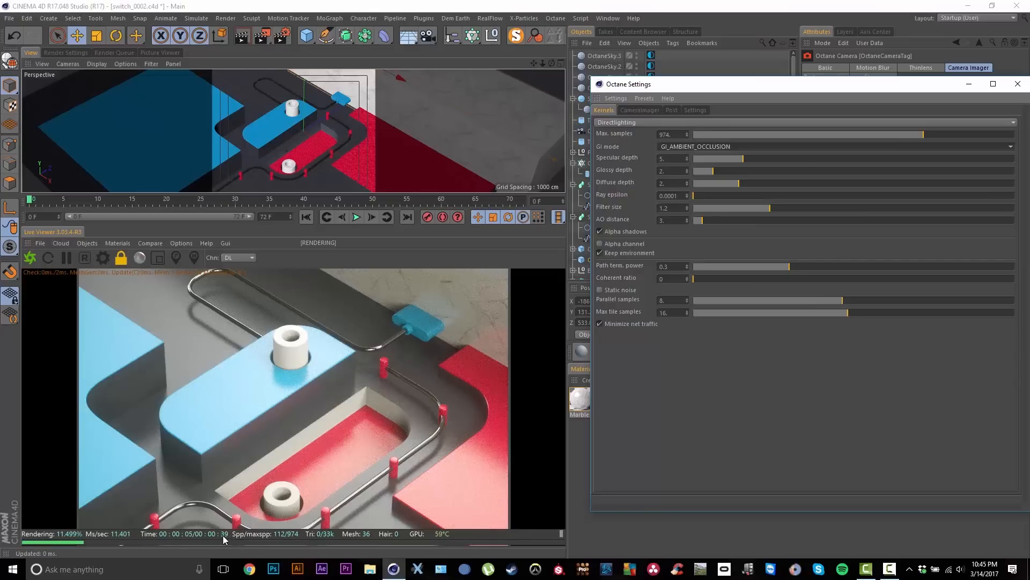
pyautogui.click(698, 147)
pyautogui.click(632, 144)
pyautogui.click(663, 145)
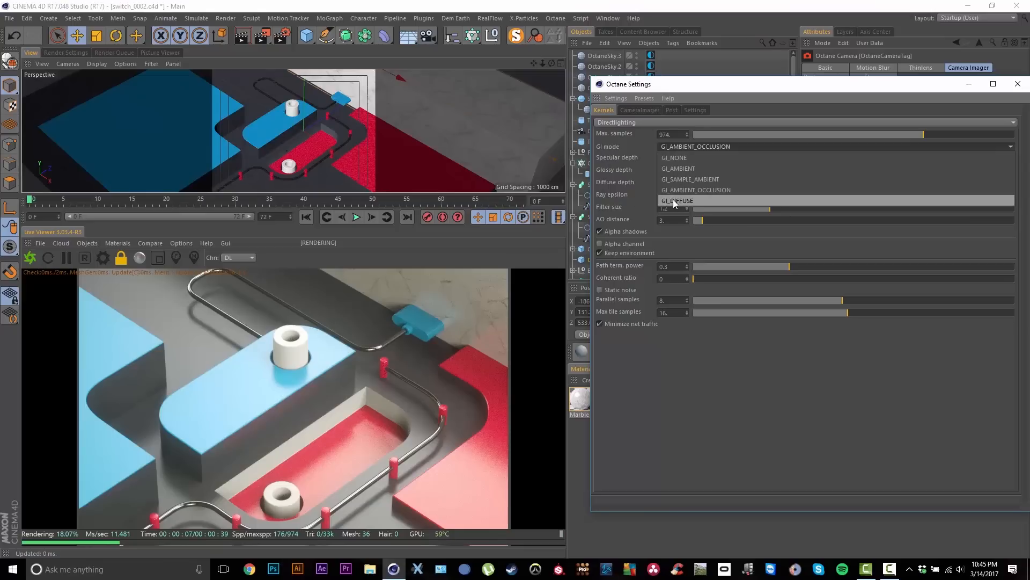
pyautogui.click(640, 191)
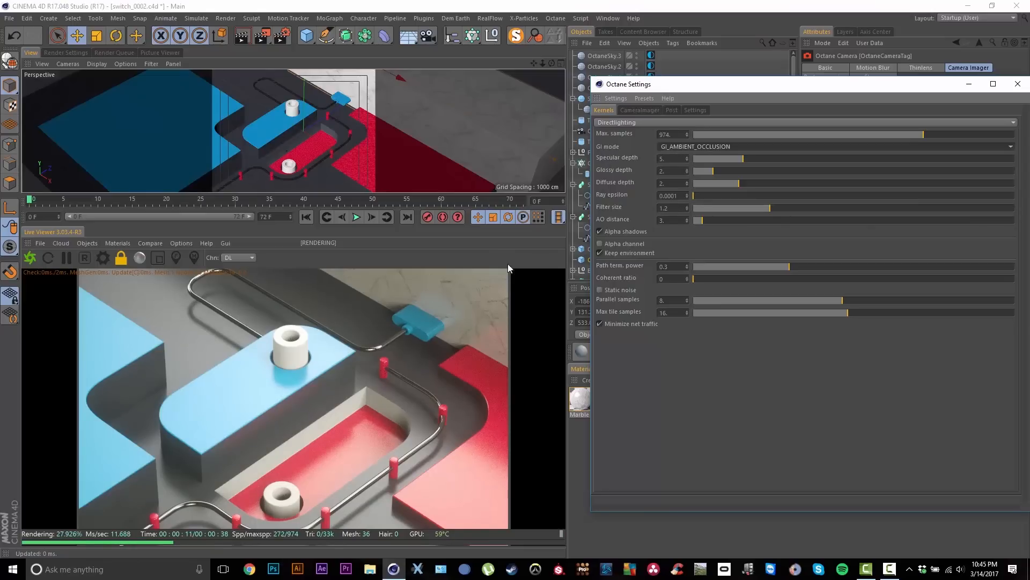
# Start an A/B comparison against the ambient occlusion render and switch the GI mode to GI_DIFFUSE
pyautogui.click(149, 244)
pyautogui.click(156, 256)
pyautogui.moveTo(296, 364); pyautogui.dragTo(177, 360)
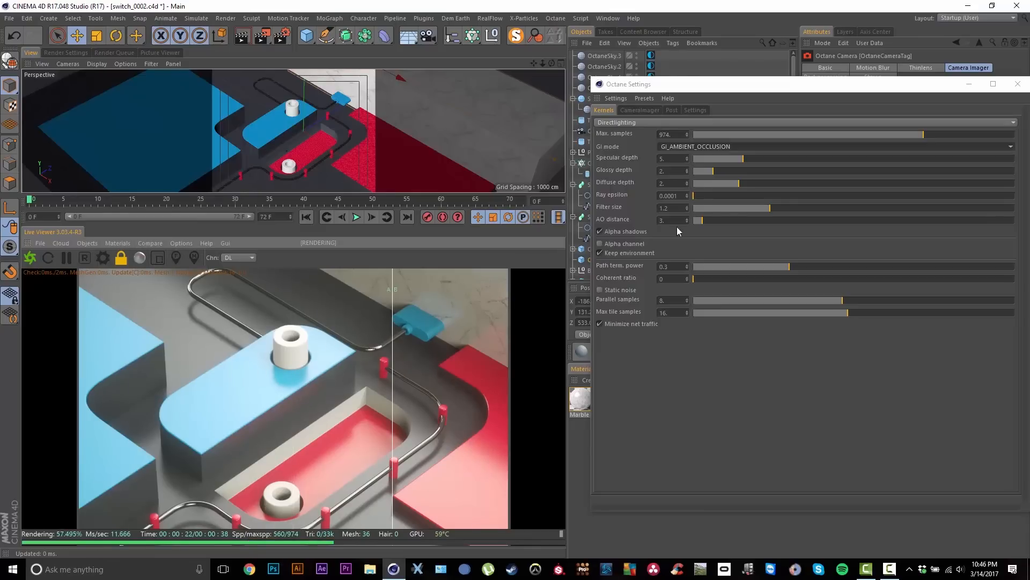
pyautogui.click(668, 146)
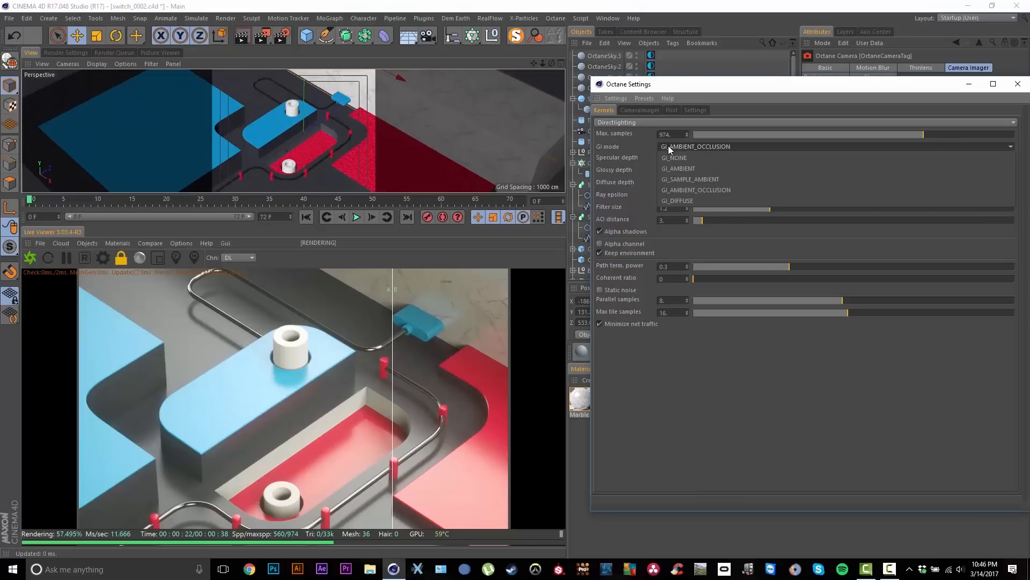
pyautogui.click(681, 200)
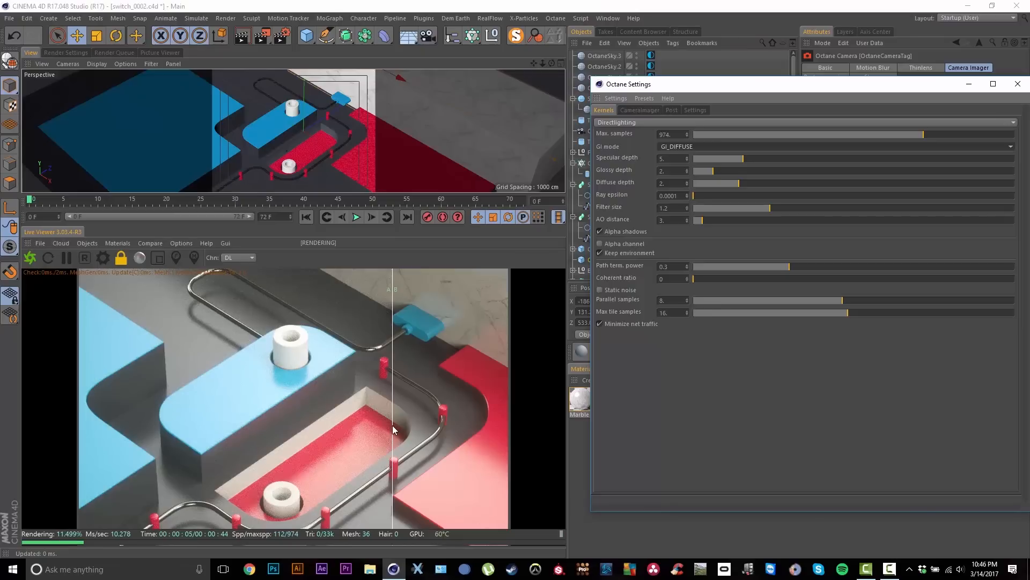
# Sweep the A/B divider across the red recess and blue block to compare the two GI modes
pyautogui.moveTo(394, 423)
pyautogui.mouseDown()
pyautogui.moveTo(58, 416)
pyautogui.moveTo(414, 419)
pyautogui.moveTo(391, 419)
pyautogui.mouseUp()
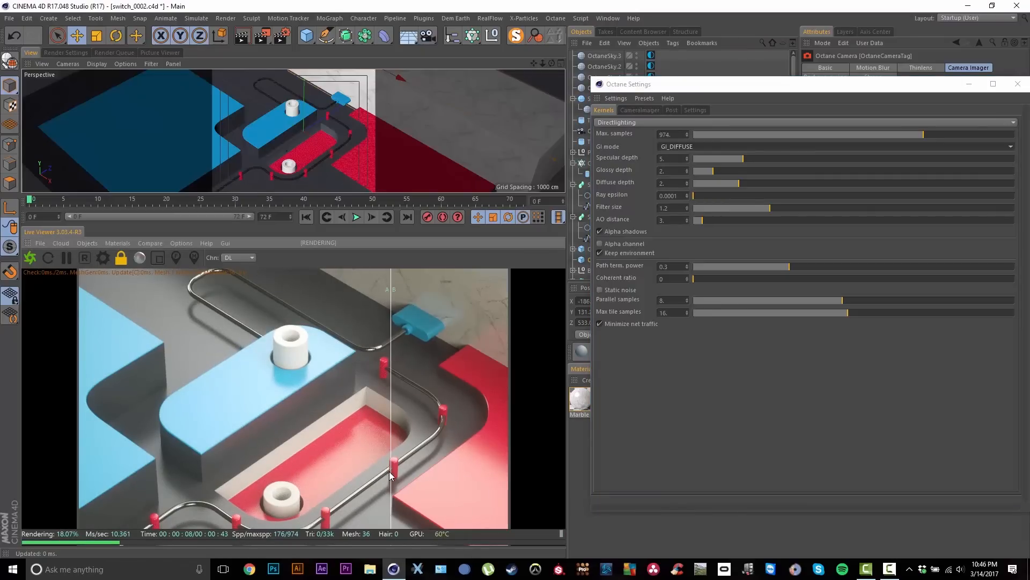
pyautogui.moveTo(390, 475); pyautogui.dragTo(463, 464)
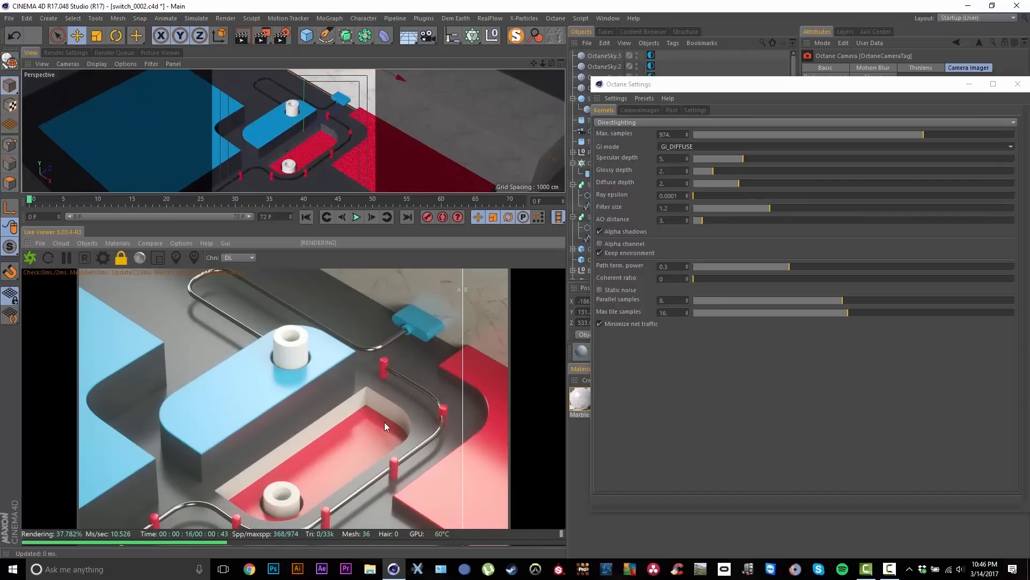
pyautogui.moveTo(461, 411); pyautogui.dragTo(458, 455)
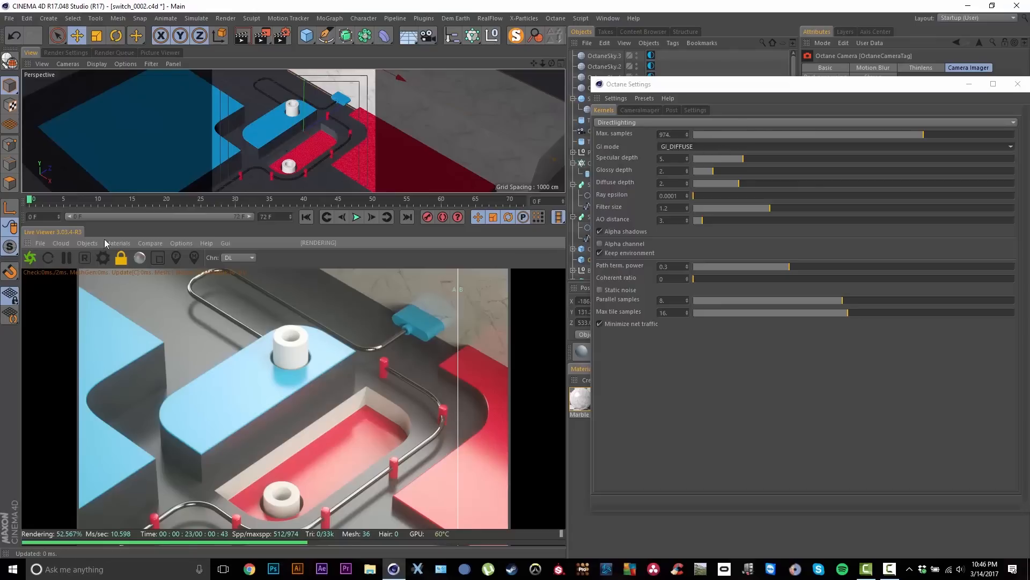
pyautogui.click(293, 329)
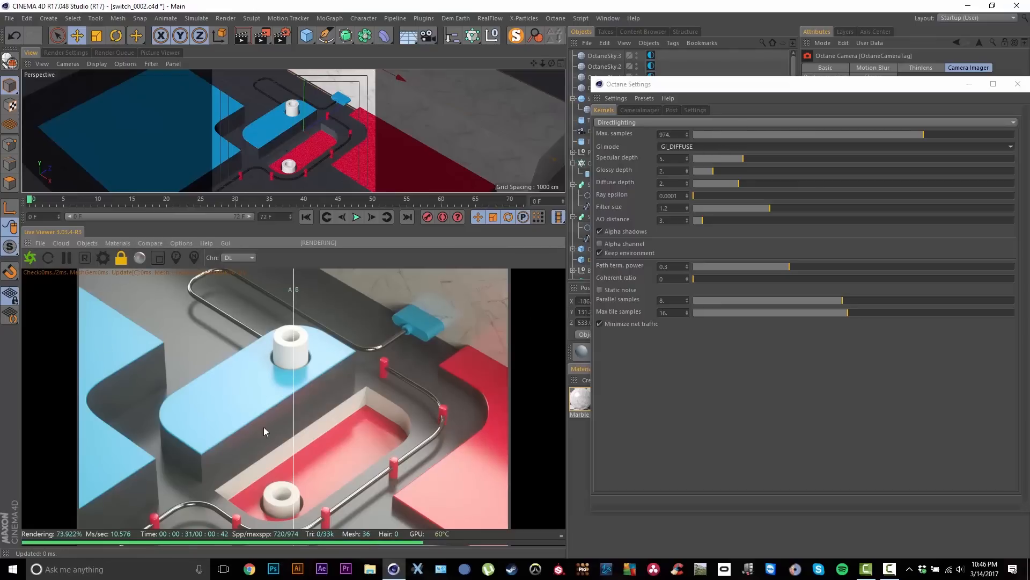
# Switch the render kernel from Directlighting to Pathtracing
pyautogui.click(606, 123)
pyautogui.click(597, 124)
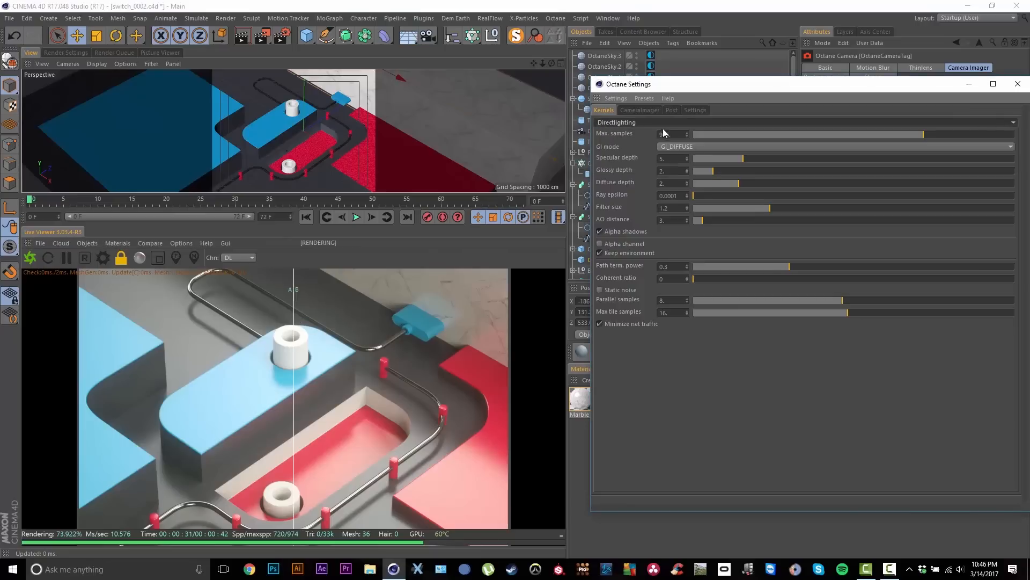
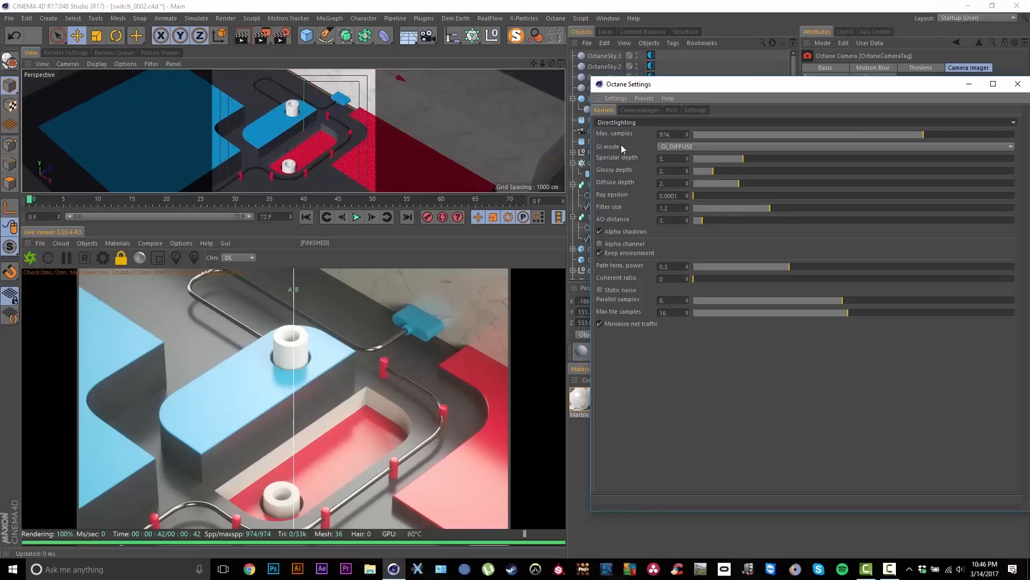
pyautogui.click(611, 122)
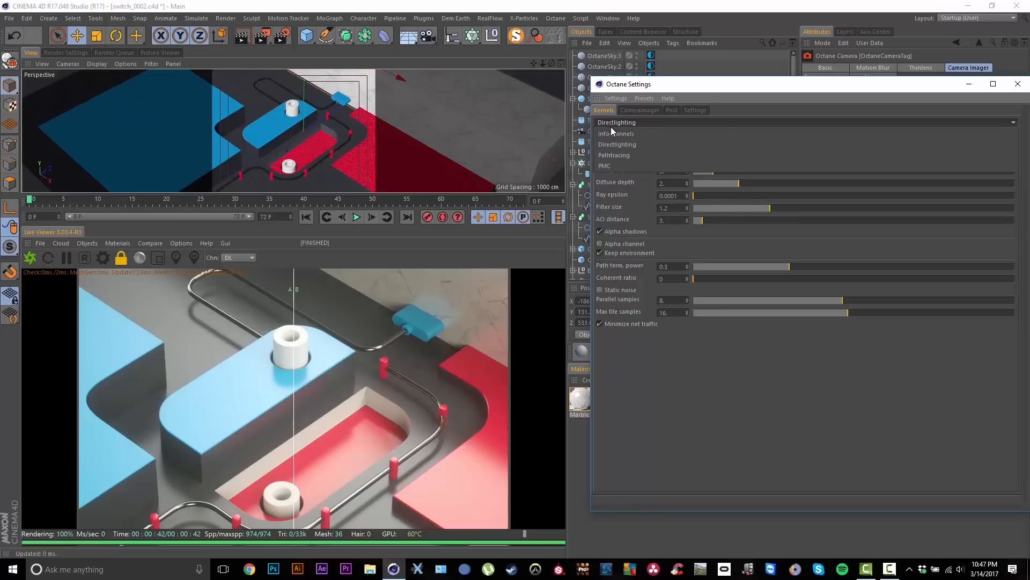
pyautogui.click(628, 156)
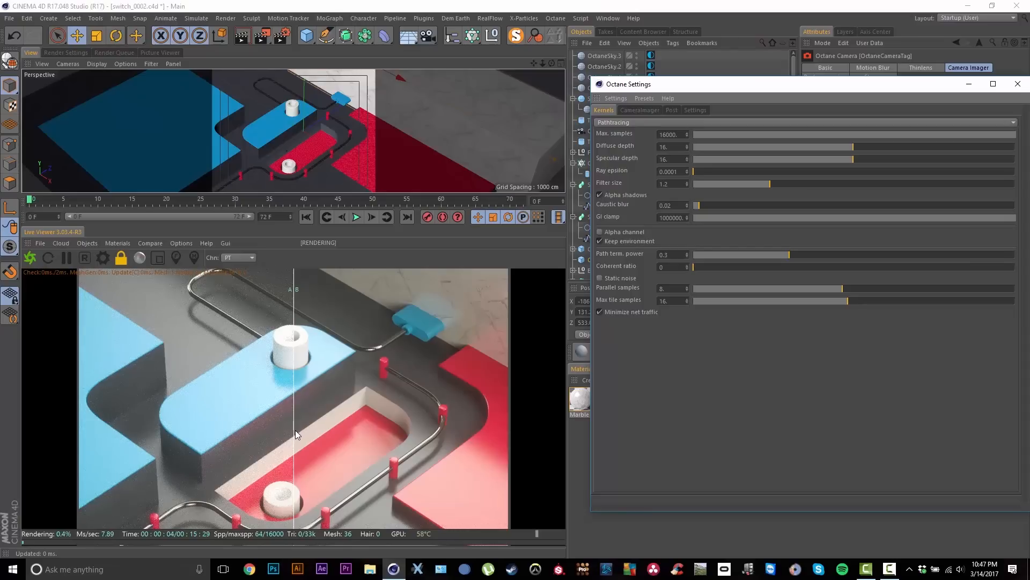
# Sweep the A/B divider across the white cylinders and red recess to compare Pathtracing with the stored Directlighting render
pyautogui.moveTo(292, 434); pyautogui.dragTo(480, 441)
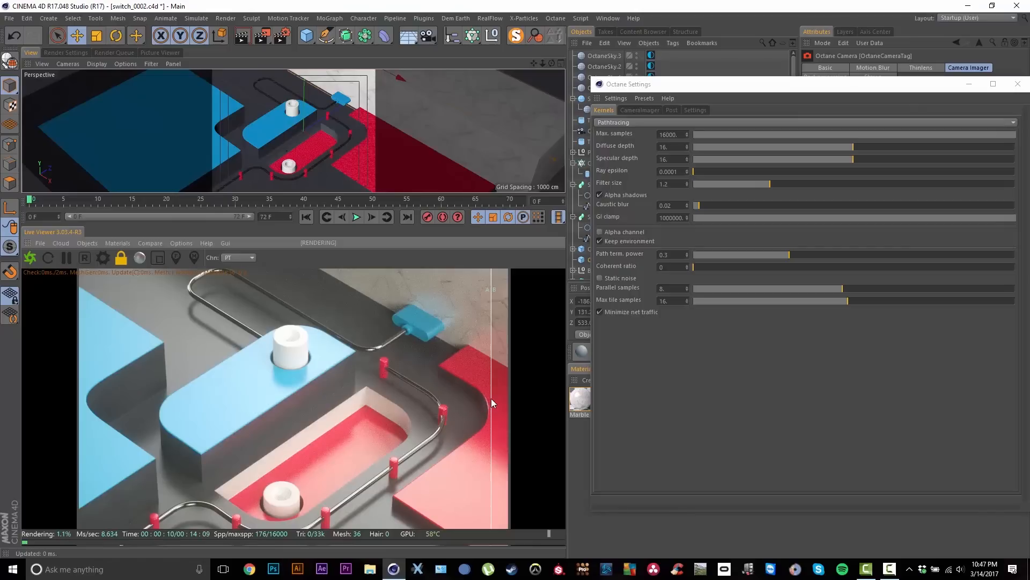
pyautogui.moveTo(493, 397); pyautogui.dragTo(402, 398)
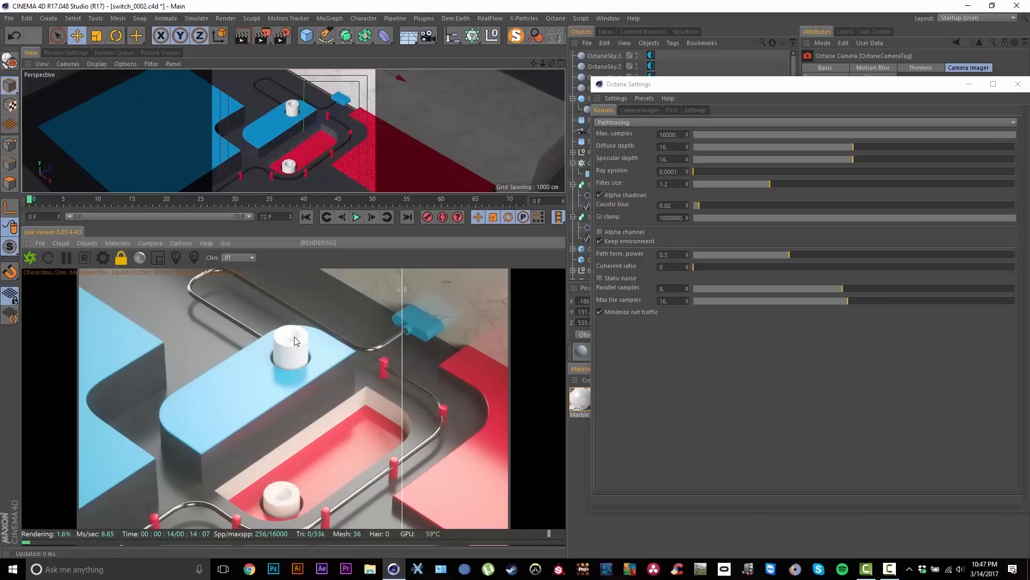
pyautogui.moveTo(396, 399); pyautogui.dragTo(491, 400)
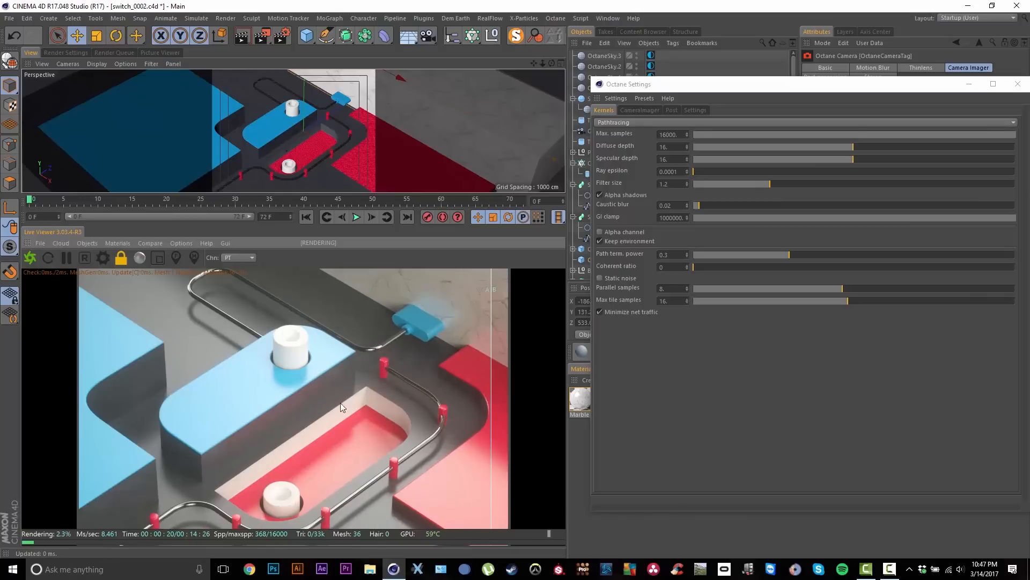
pyautogui.moveTo(492, 402); pyautogui.dragTo(464, 429)
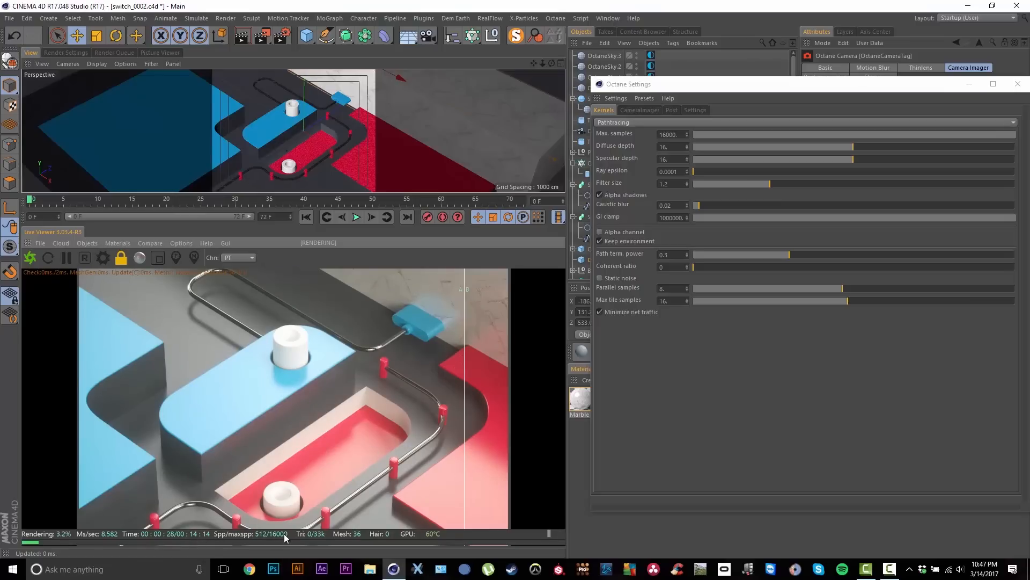
# Set the Pathtracing kernel's max samples to 1000 and shift the A/B divider over the red block
pyautogui.click(684, 134)
pyautogui.write('1000')
pyautogui.press('Return')
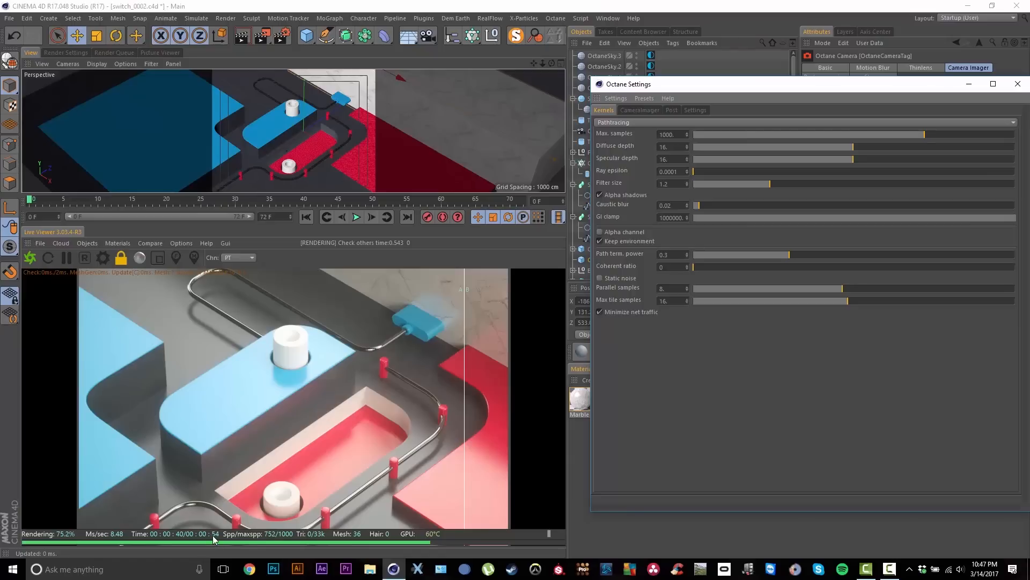
pyautogui.moveTo(466, 430); pyautogui.dragTo(477, 365)
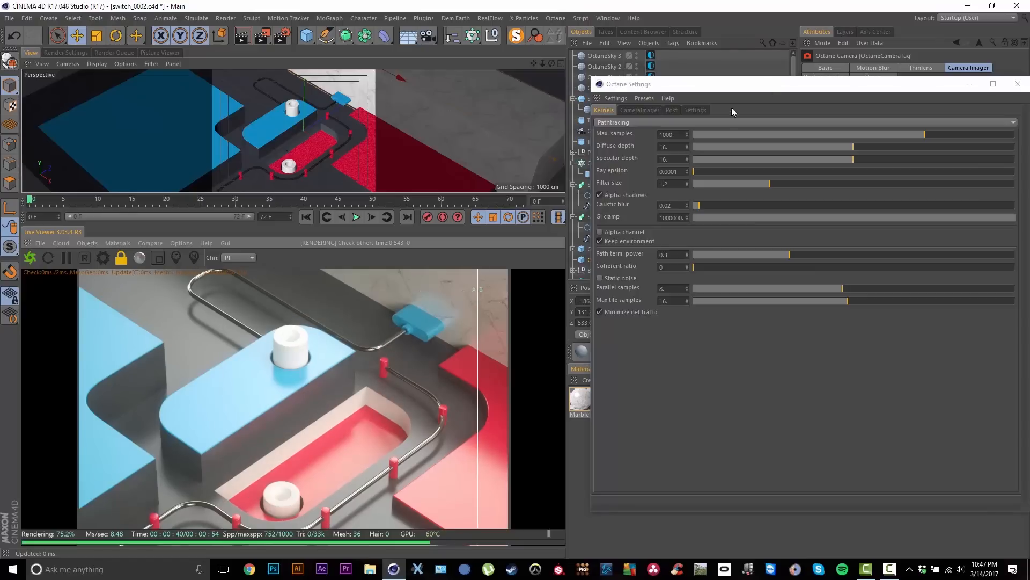
# Return the kernel to Directlighting and reduce specular depth to 0, glossy depth to 0 and diffuse depth to 1
pyautogui.click(627, 124)
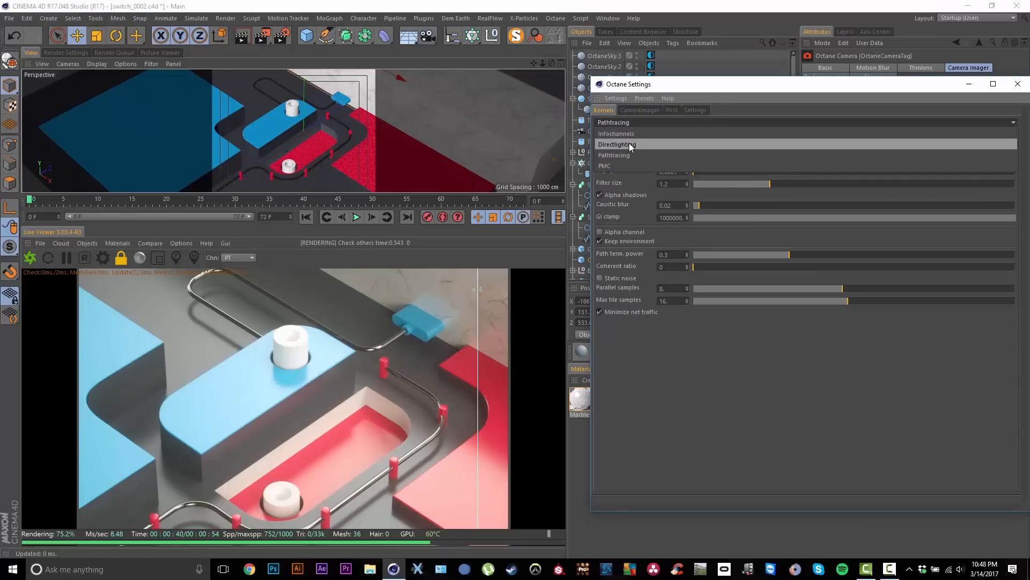
pyautogui.click(629, 144)
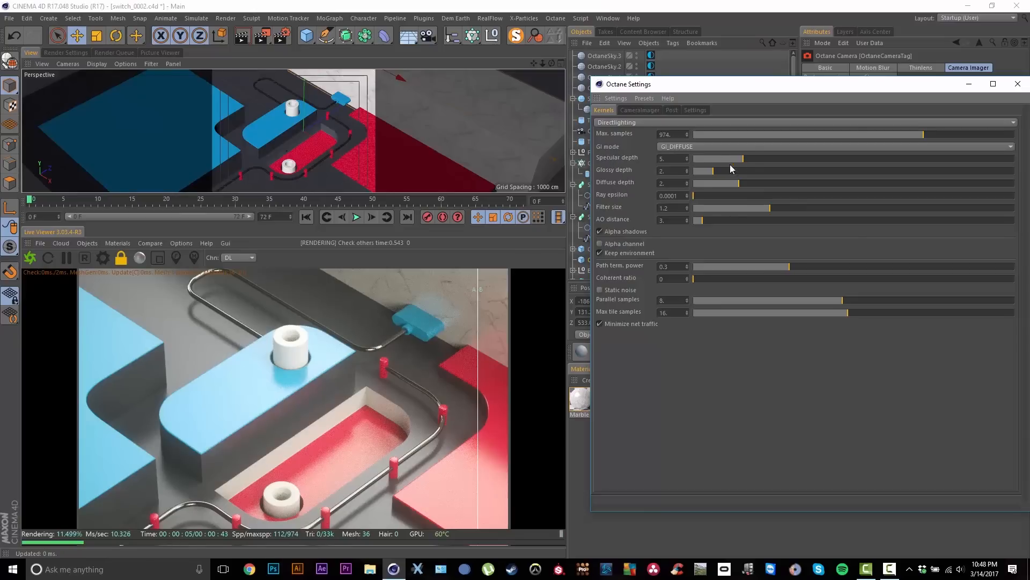
pyautogui.moveTo(745, 159); pyautogui.dragTo(679, 186)
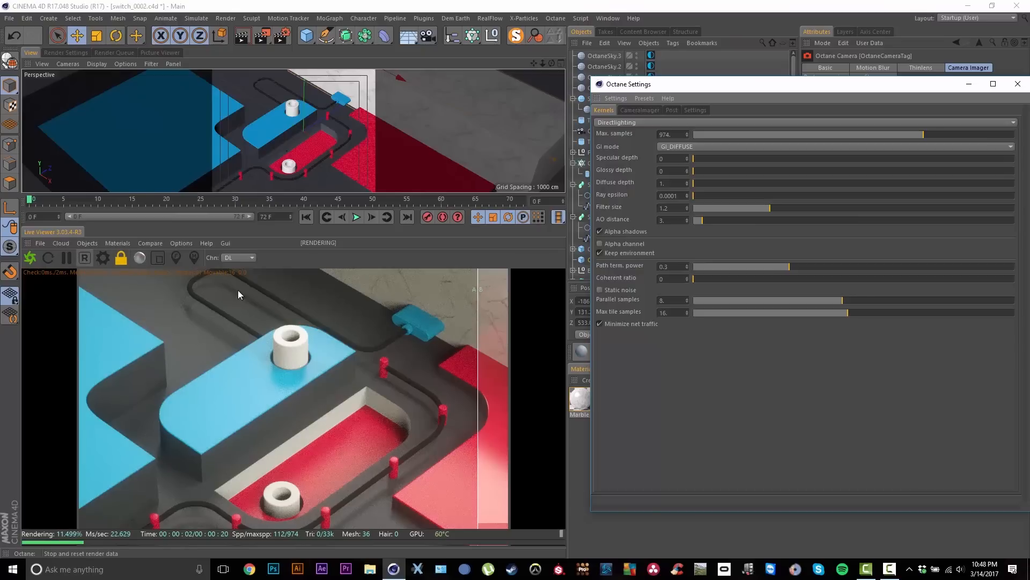
pyautogui.moveTo(478, 393); pyautogui.dragTo(563, 393)
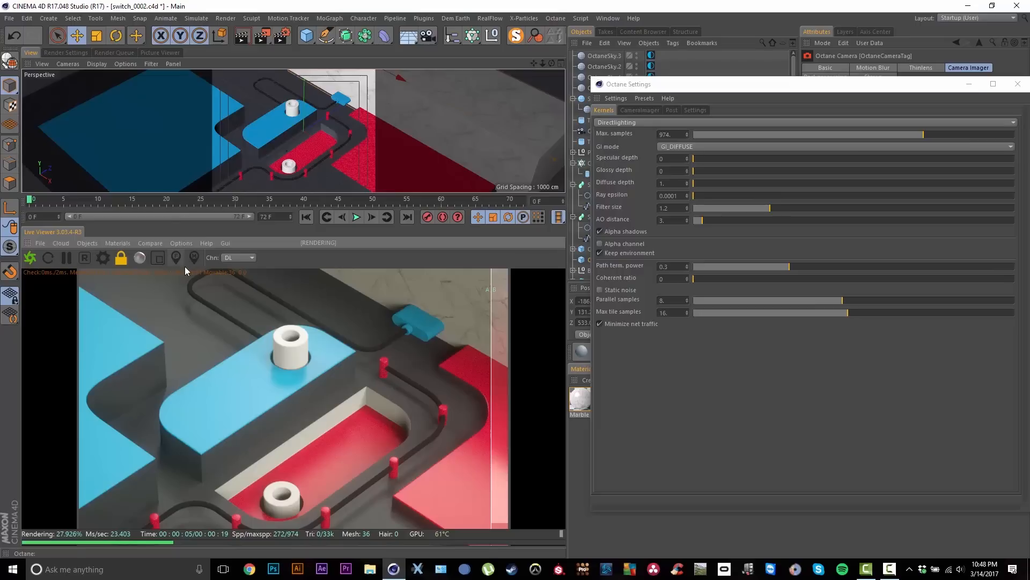
# Raise the Directlighting kernel's diffuse depth to 6 and check the bounced light in the render
pyautogui.click(687, 182)
pyautogui.click(687, 182)
pyautogui.click(687, 182)
pyautogui.click(687, 183)
pyautogui.click(686, 183)
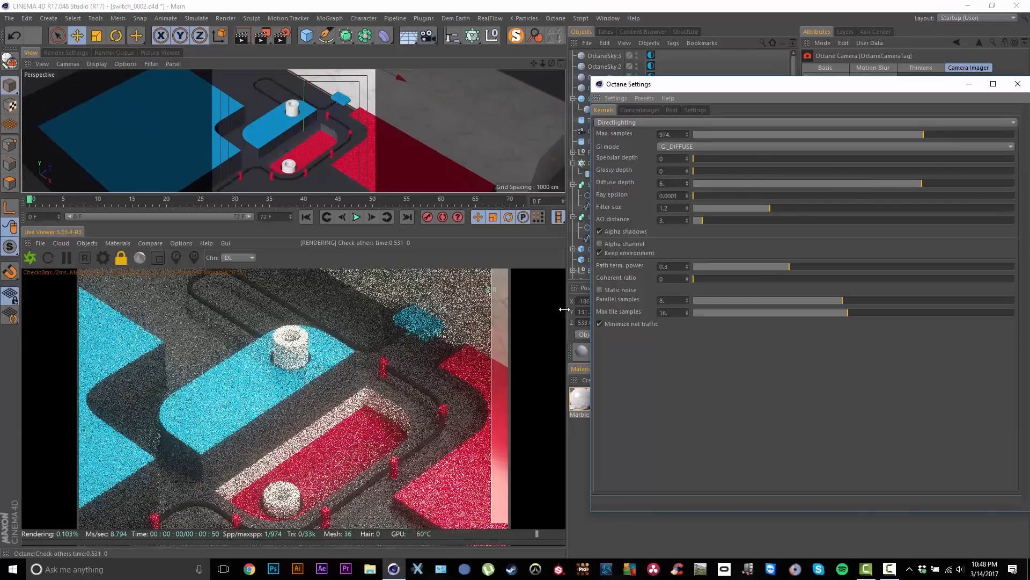
pyautogui.click(491, 390)
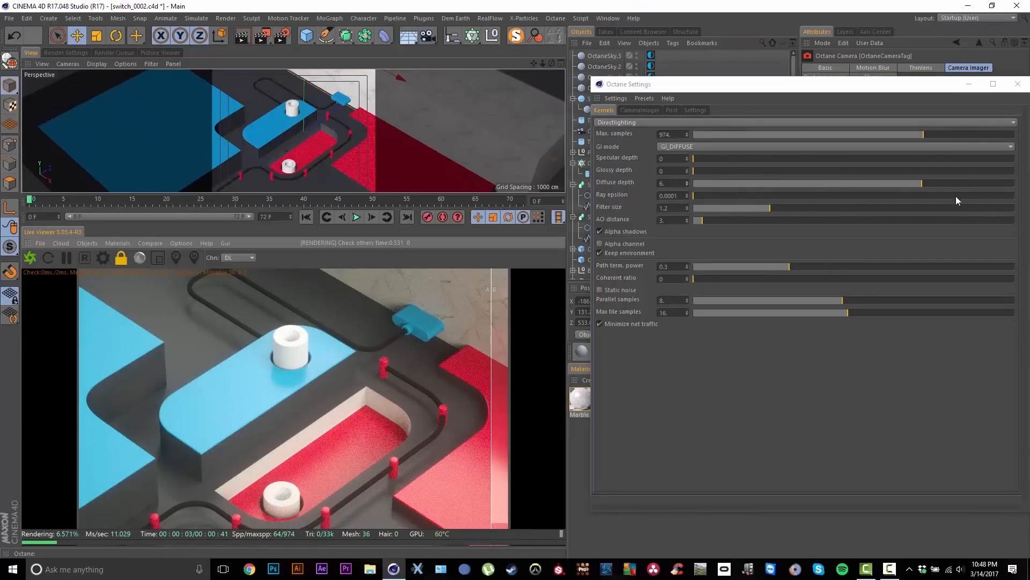
# Set the diffuse depth to 5 after toggling it against 6, and start a new A/B comparison
pyautogui.moveTo(890, 185)
pyautogui.mouseDown()
pyautogui.moveTo(700, 184)
pyautogui.moveTo(895, 188)
pyautogui.mouseUp()
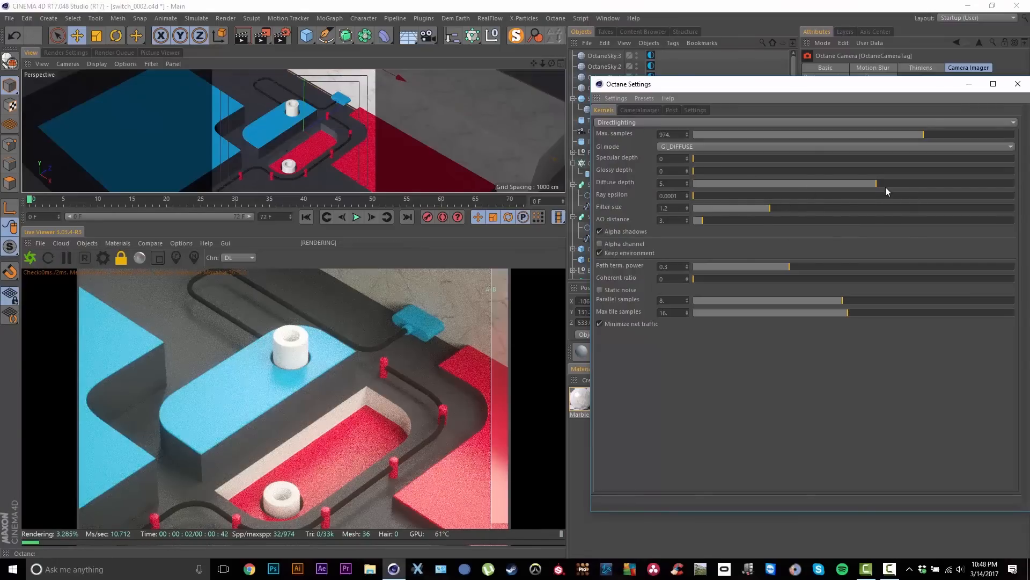
pyautogui.click(919, 185)
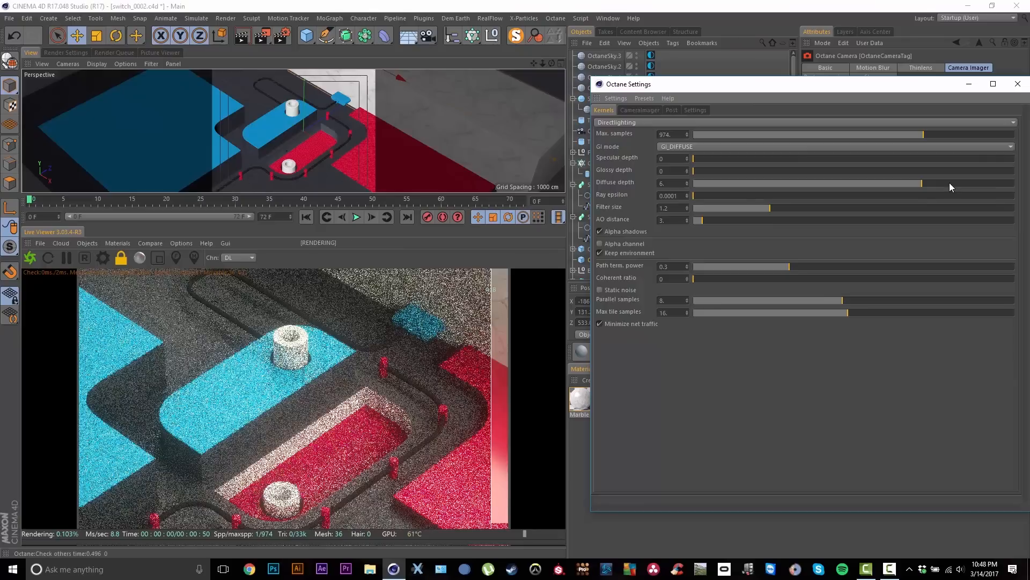
pyautogui.click(869, 183)
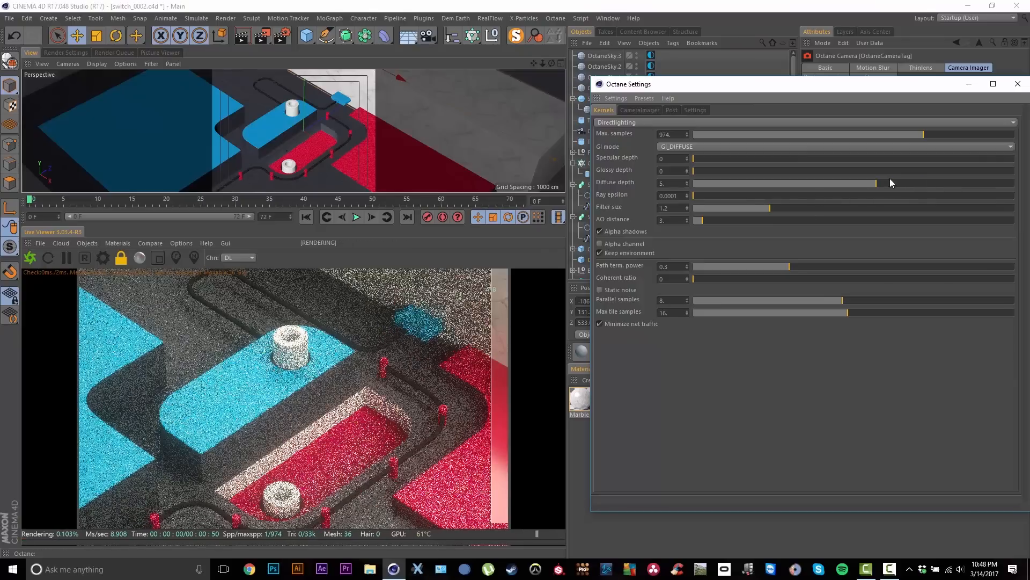
pyautogui.click(150, 244)
pyautogui.click(172, 256)
pyautogui.click(293, 349)
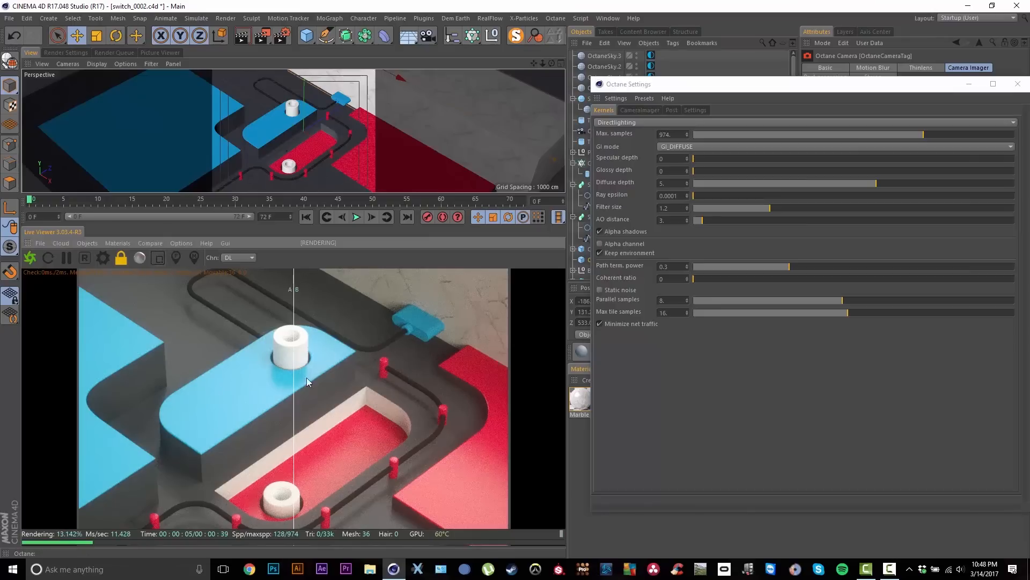
# Try a diffuse depth of 8, compare it with the A/B divider, and restore the depth to 5
pyautogui.moveTo(914, 181); pyautogui.dragTo(1019, 186)
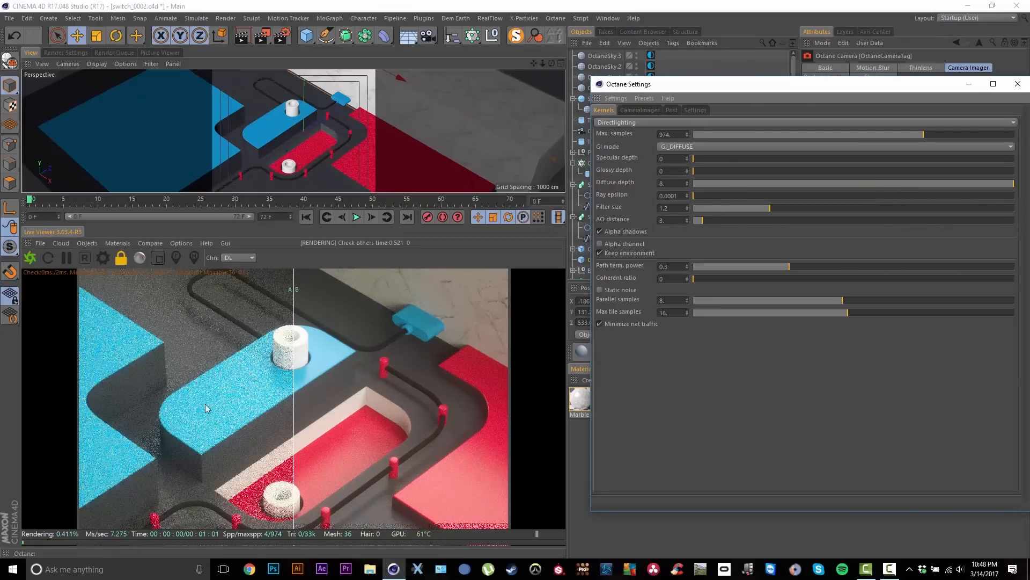
pyautogui.moveTo(294, 411); pyautogui.dragTo(371, 333)
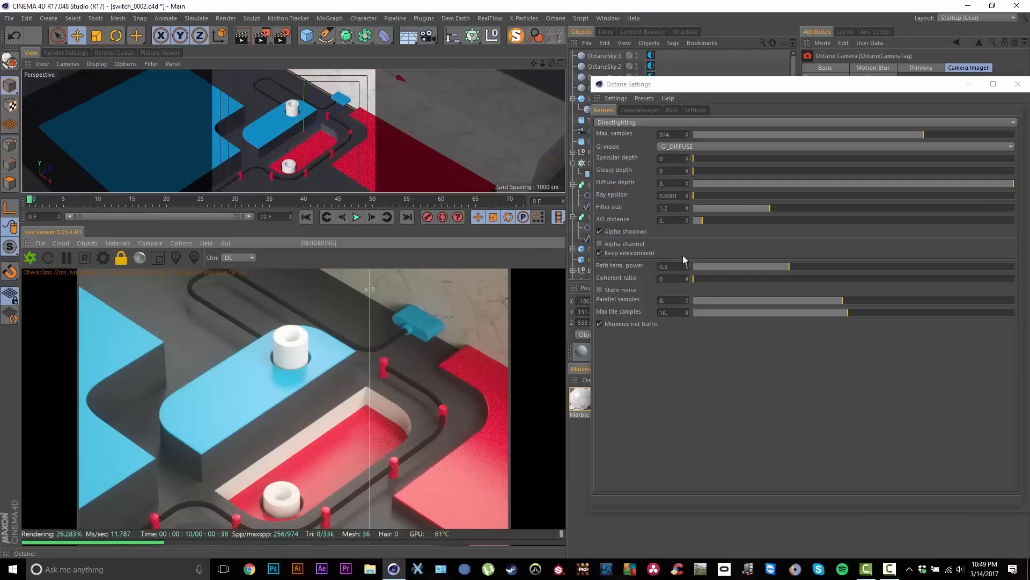
pyautogui.click(682, 184)
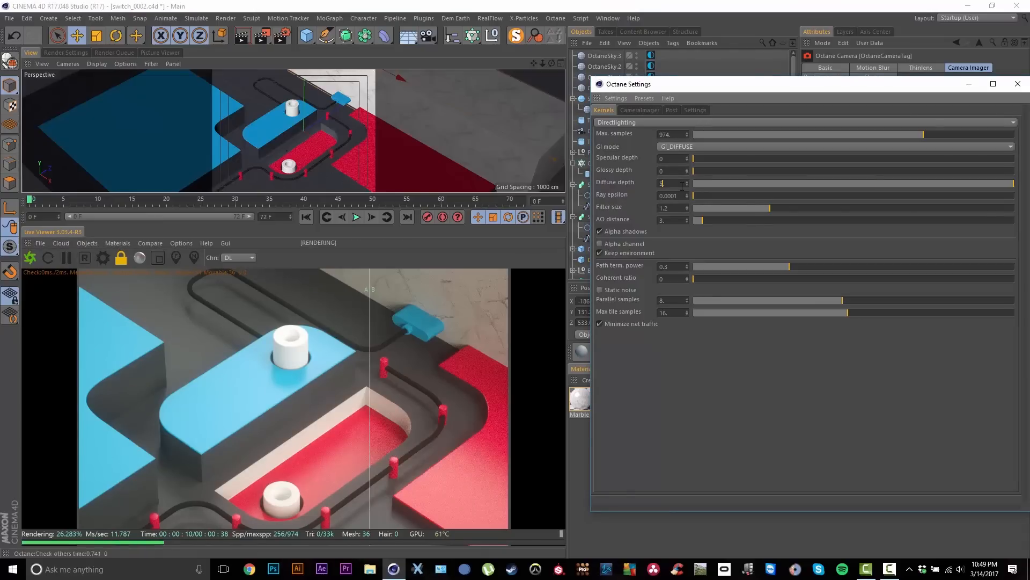
pyautogui.press('Return')
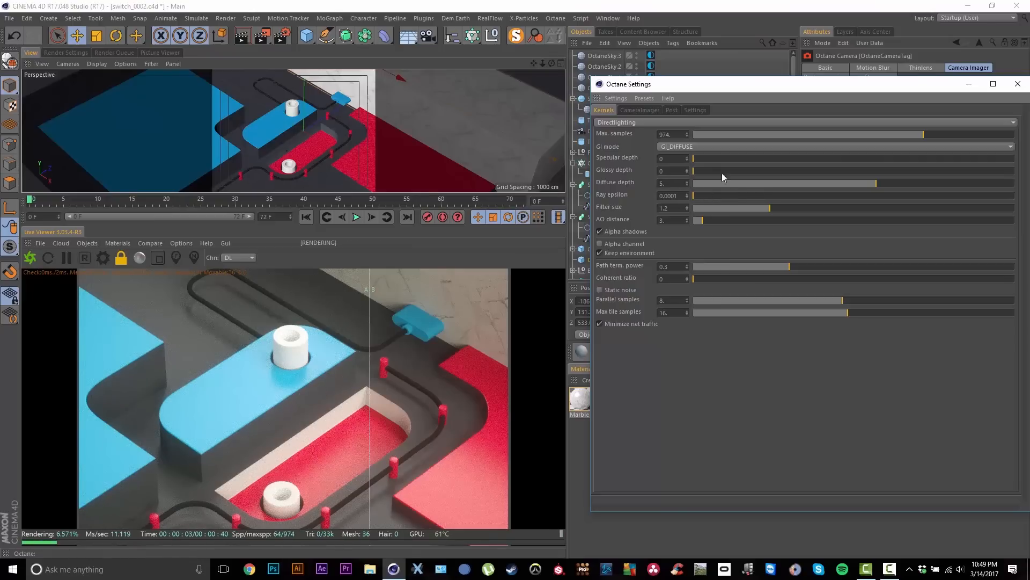
# Test glossy depths of 4 and 0 on the metal tubing's reflections and set the glossy depth to 2
pyautogui.moveTo(708, 172); pyautogui.dragTo(731, 172)
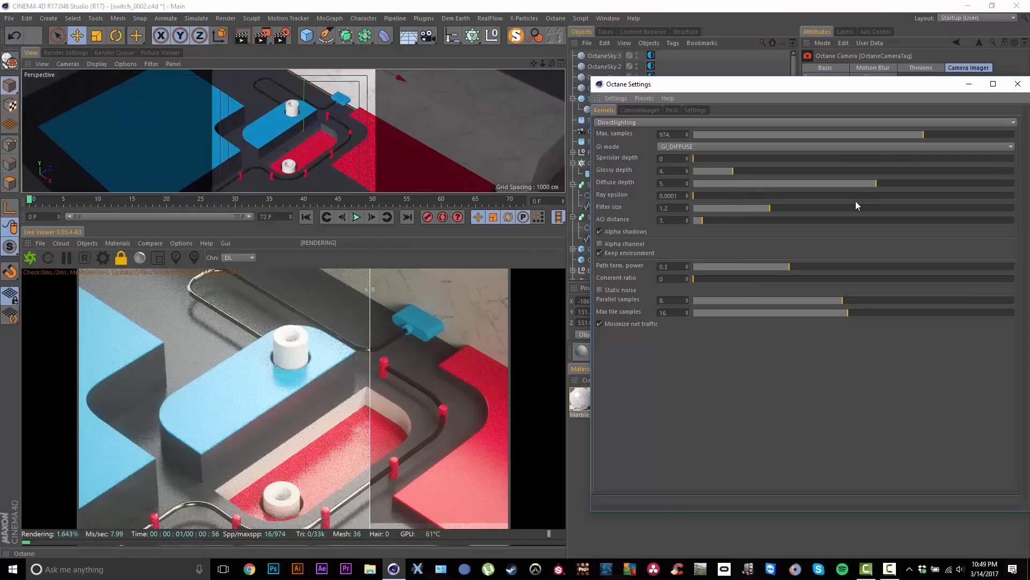
pyautogui.click(700, 172)
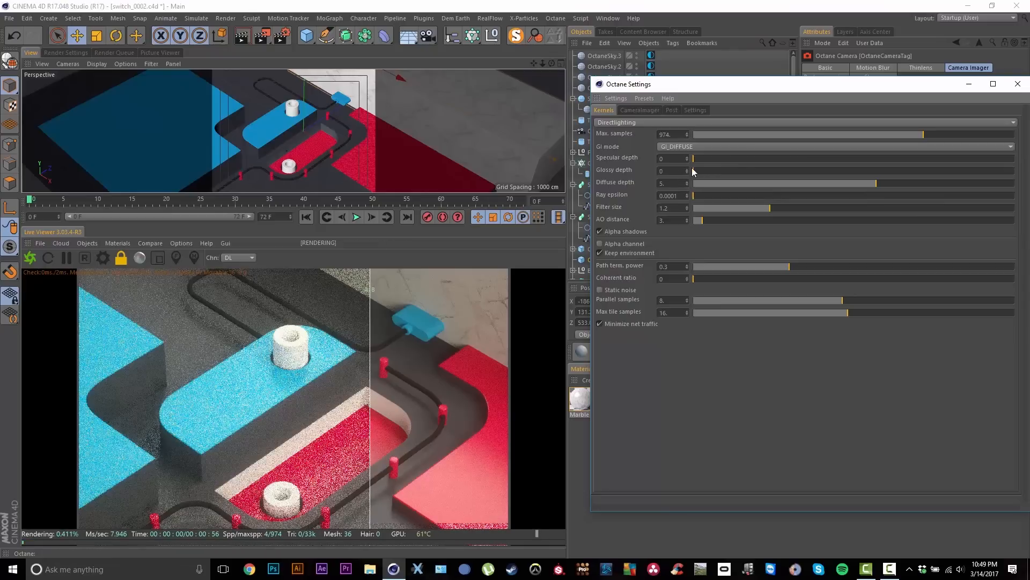
pyautogui.click(688, 170)
pyautogui.click(687, 169)
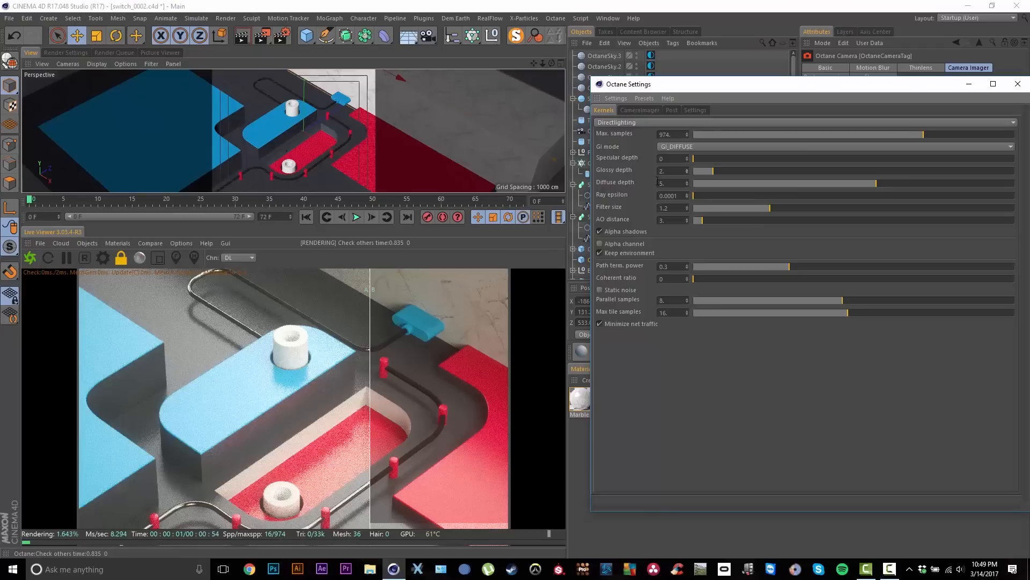
# Start a new A/B comparison, raise the glossy depth to 3 and sweep the divider across the render
pyautogui.click(142, 241)
pyautogui.click(162, 261)
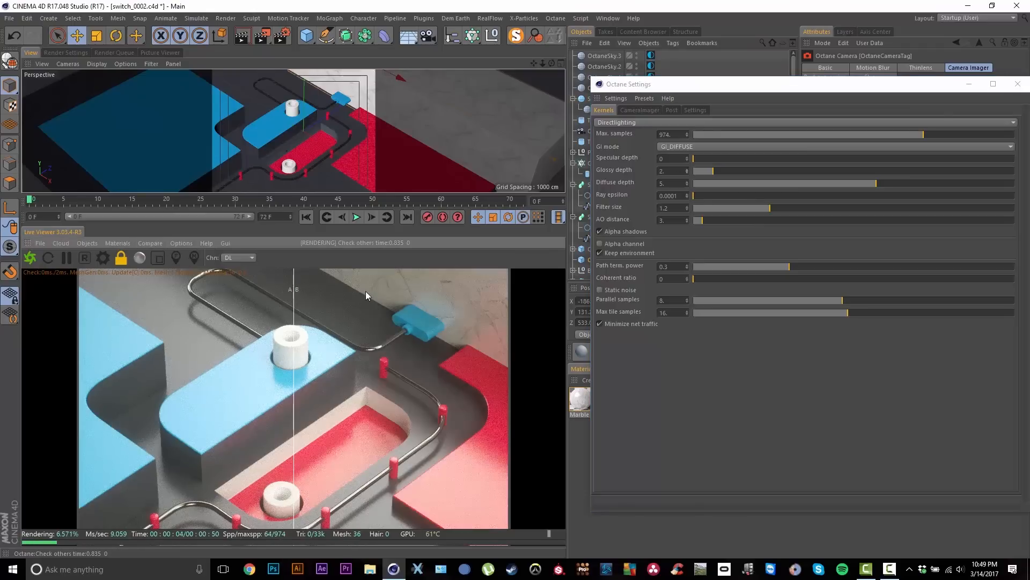
pyautogui.click(687, 172)
pyautogui.click(687, 168)
pyautogui.click(688, 168)
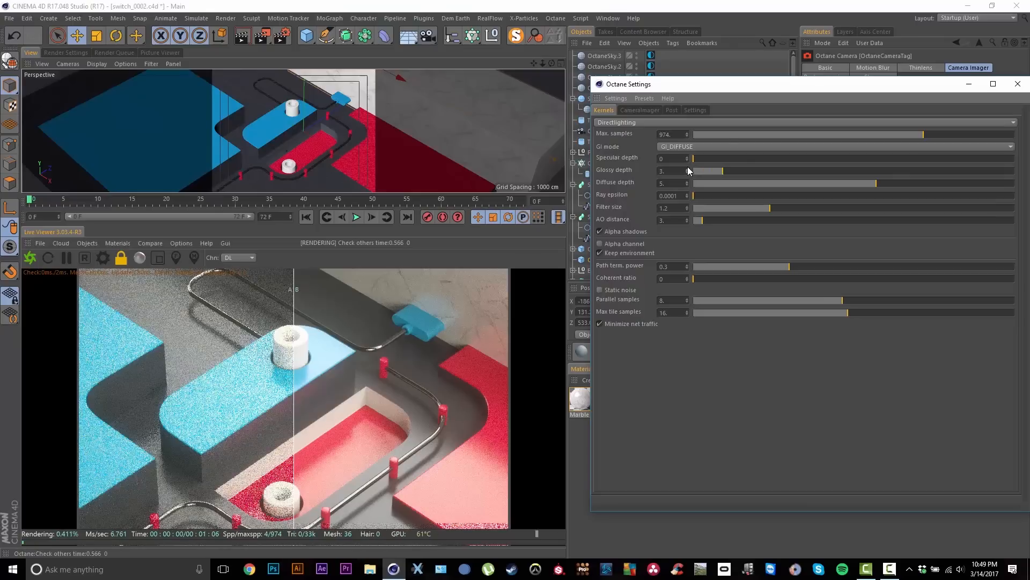
pyautogui.moveTo(290, 392); pyautogui.dragTo(491, 365)
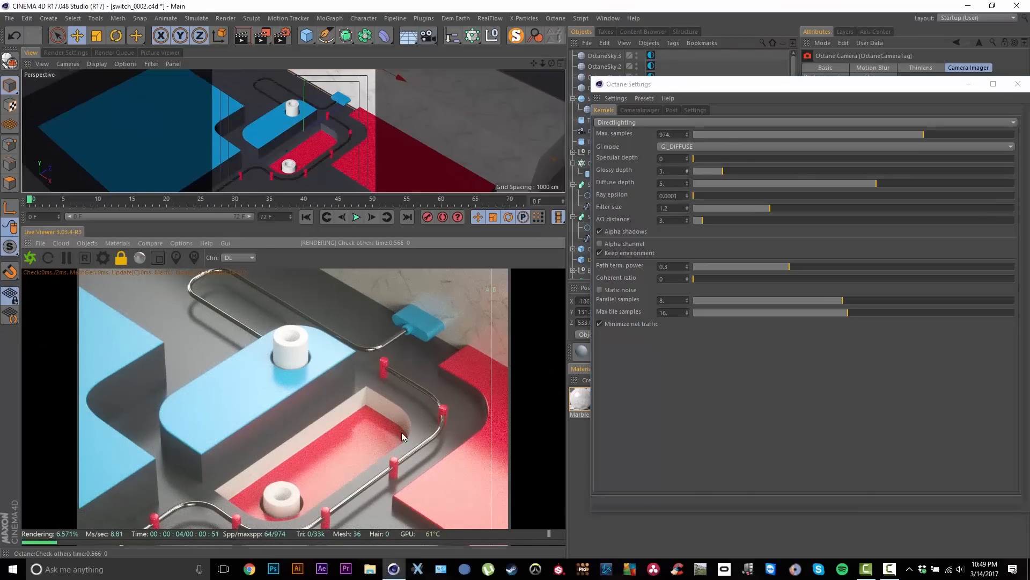
# Compare glossy depths of 4 and 5 with the A/B divider and settle on a glossy depth of 4
pyautogui.click(688, 168)
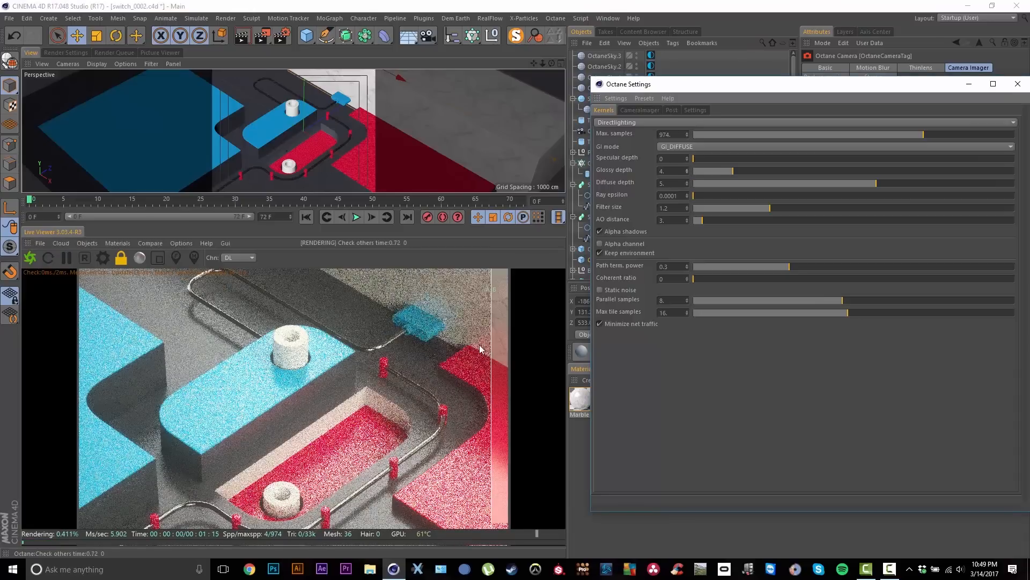
pyautogui.moveTo(491, 363); pyautogui.dragTo(426, 342)
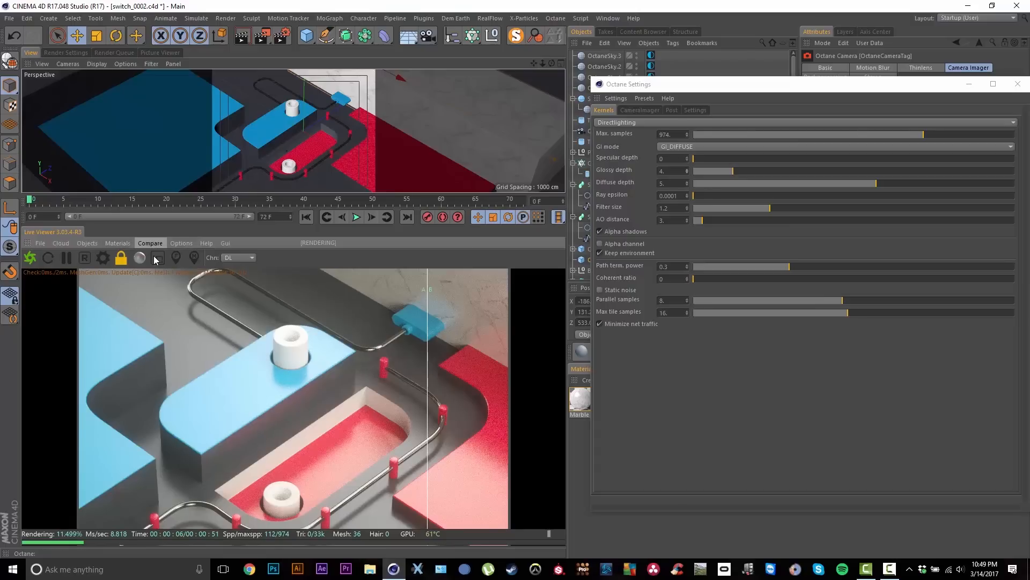
pyautogui.click(687, 169)
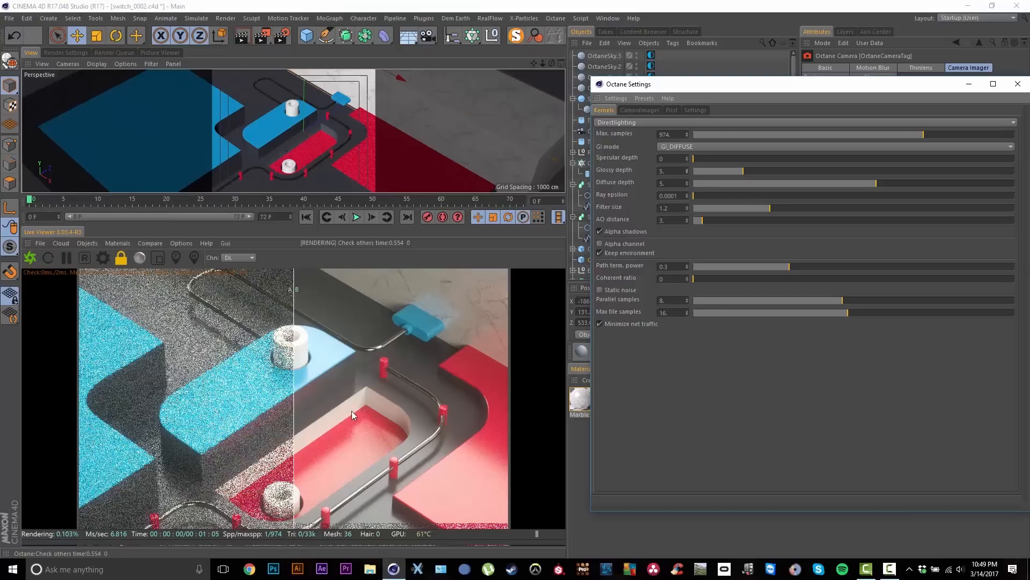
pyautogui.moveTo(293, 417); pyautogui.dragTo(382, 290)
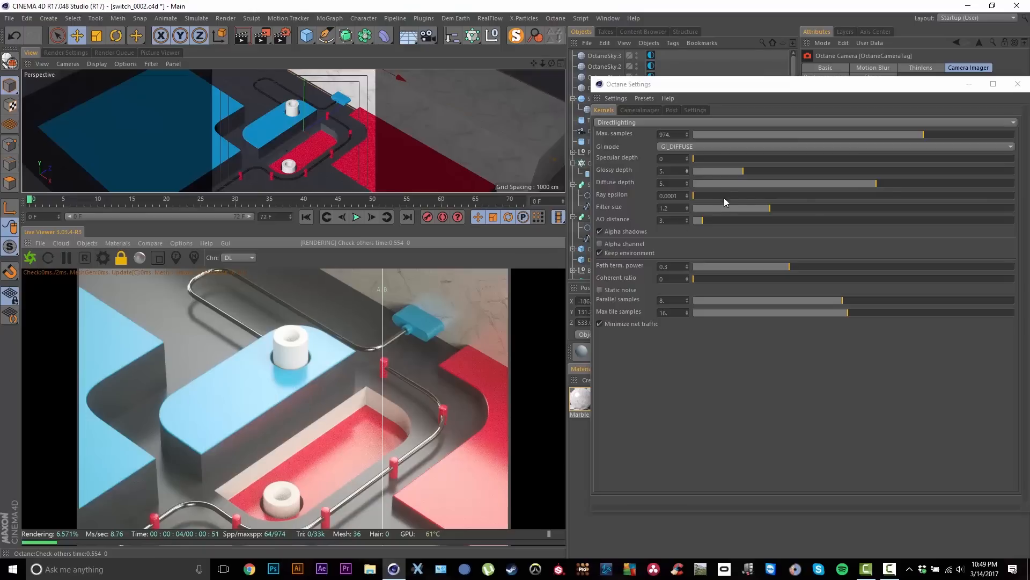
pyautogui.click(687, 173)
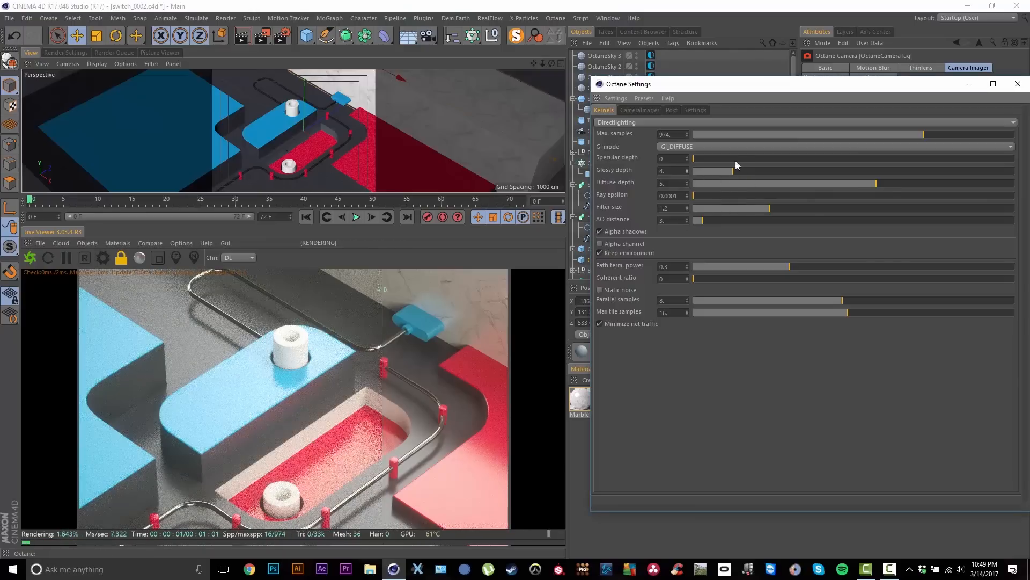
# Test specular depths of 6, 0 and 11, sweeping the A/B divider across the render to compare the result
pyautogui.moveTo(716, 160); pyautogui.dragTo(753, 159)
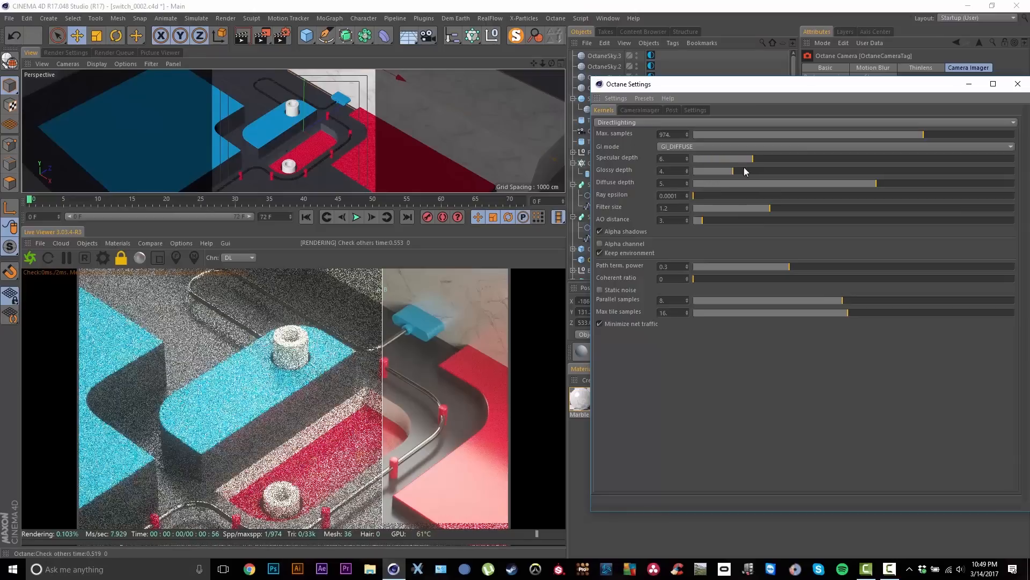
pyautogui.click(700, 159)
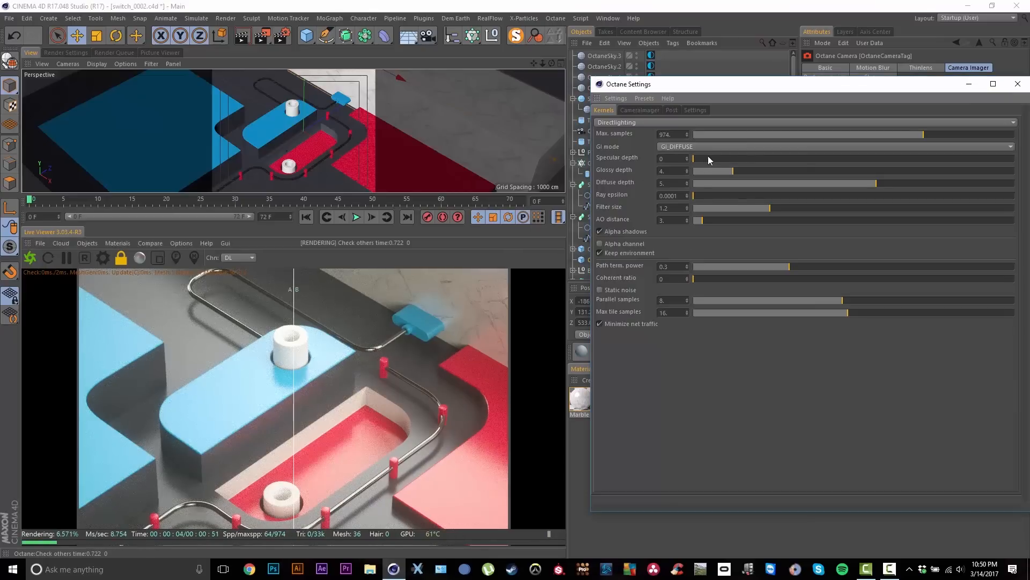
pyautogui.moveTo(702, 157); pyautogui.dragTo(804, 157)
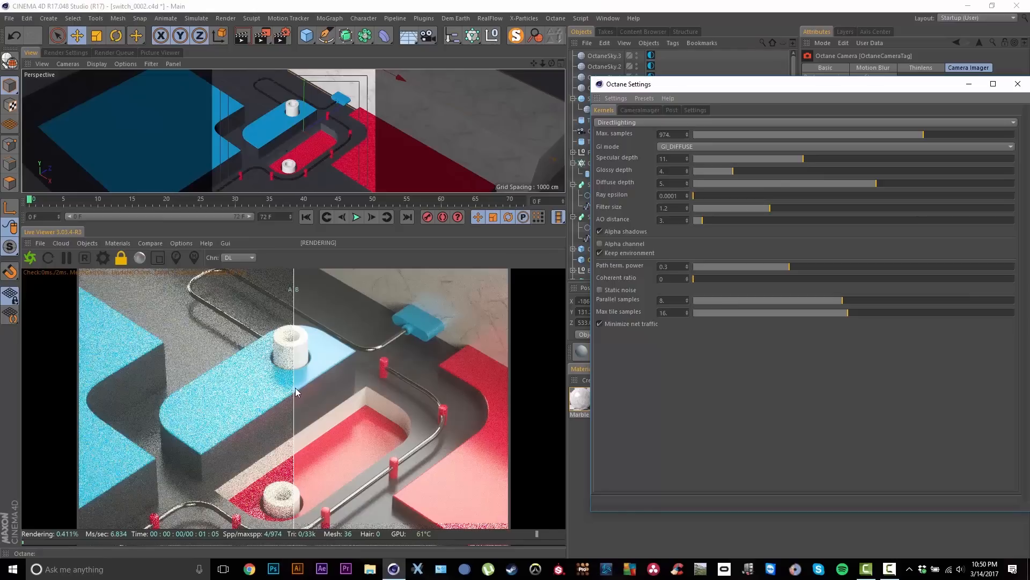
pyautogui.moveTo(294, 387); pyautogui.dragTo(188, 397)
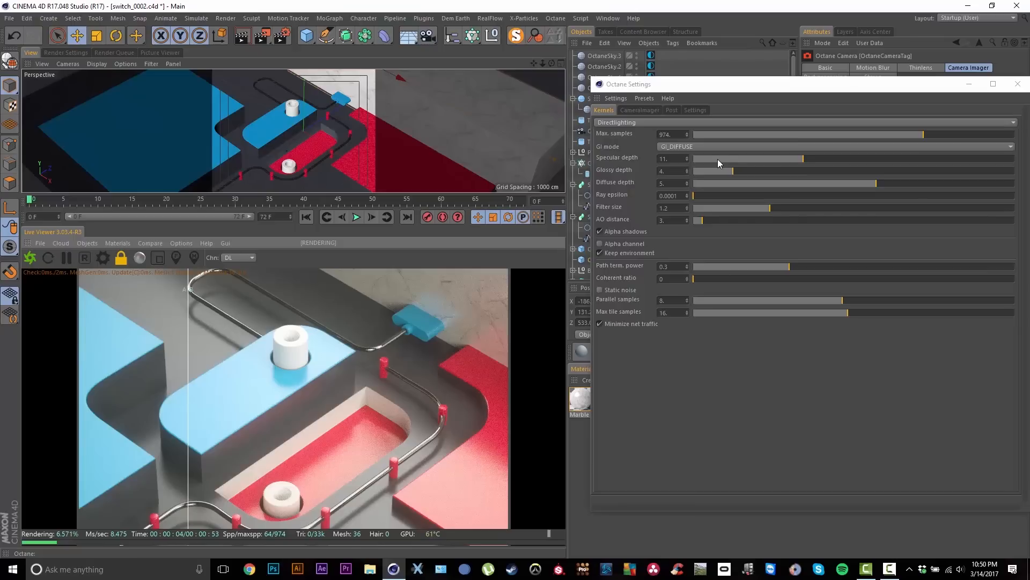
# Set the specular depth to 0, check it with the A/B divider, and close the comparison and Octane Settings
pyautogui.moveTo(717, 159); pyautogui.dragTo(693, 159)
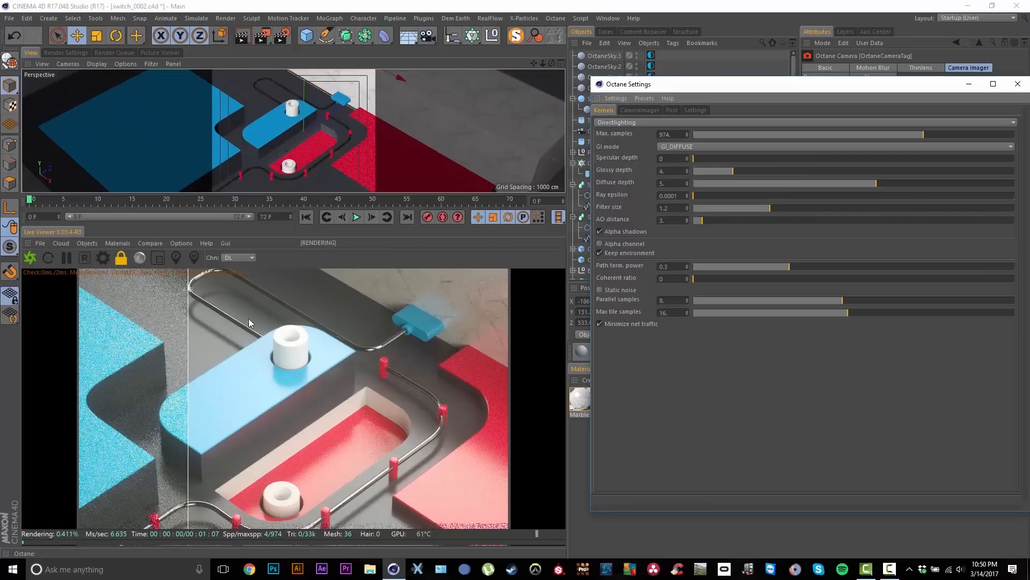
pyautogui.moveTo(180, 391); pyautogui.dragTo(427, 392)
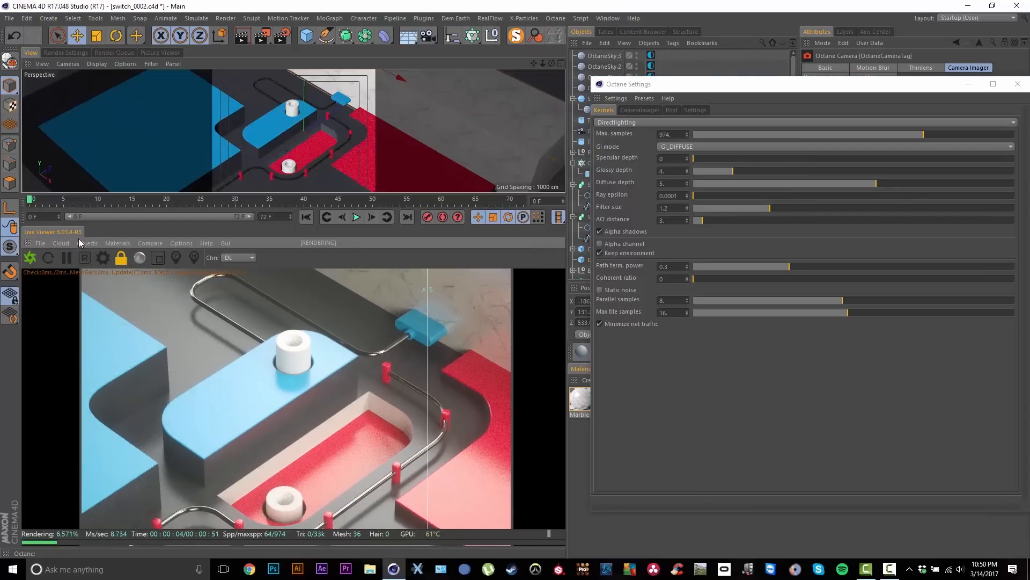
pyautogui.click(156, 260)
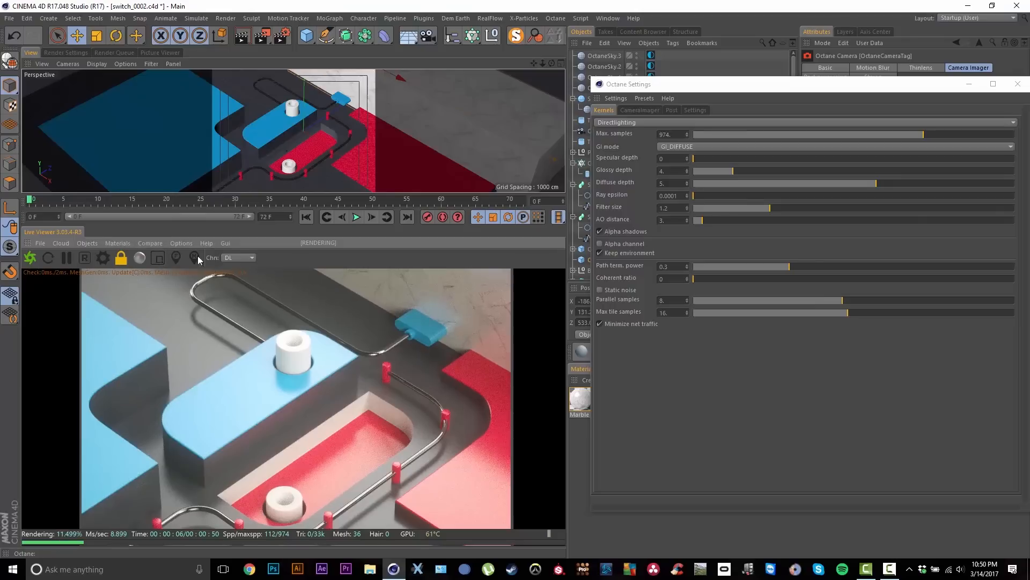
pyautogui.click(1018, 84)
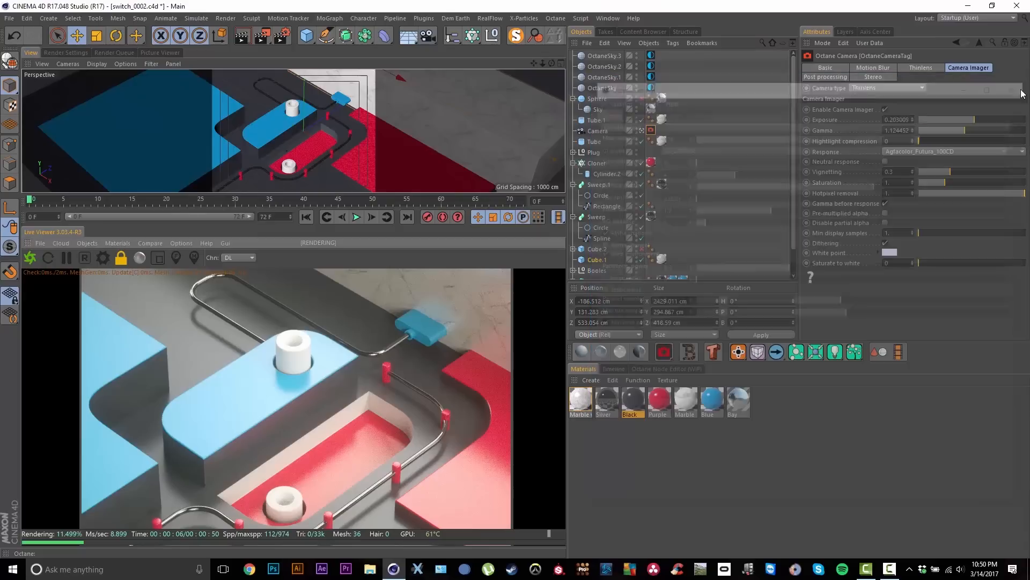
# Disable the OctaneSky.3 environment and add an Octane area light to the scene
pyautogui.click(638, 56)
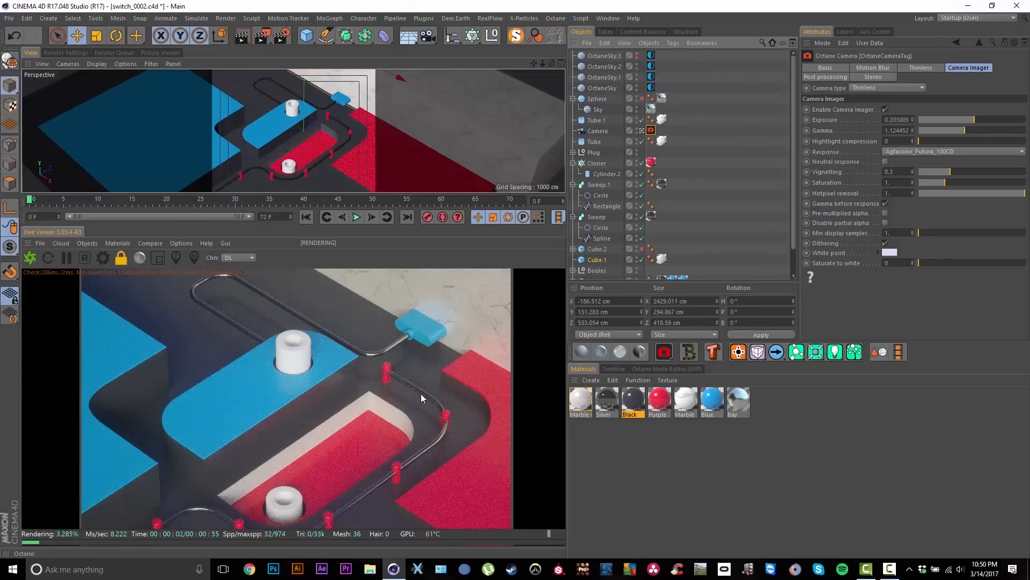
pyautogui.click(667, 352)
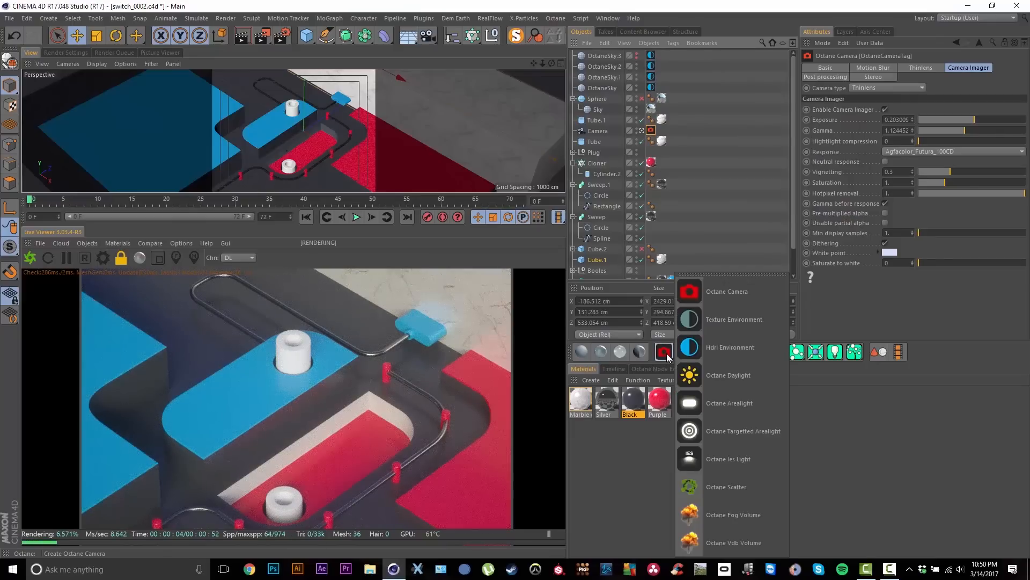
pyautogui.click(713, 402)
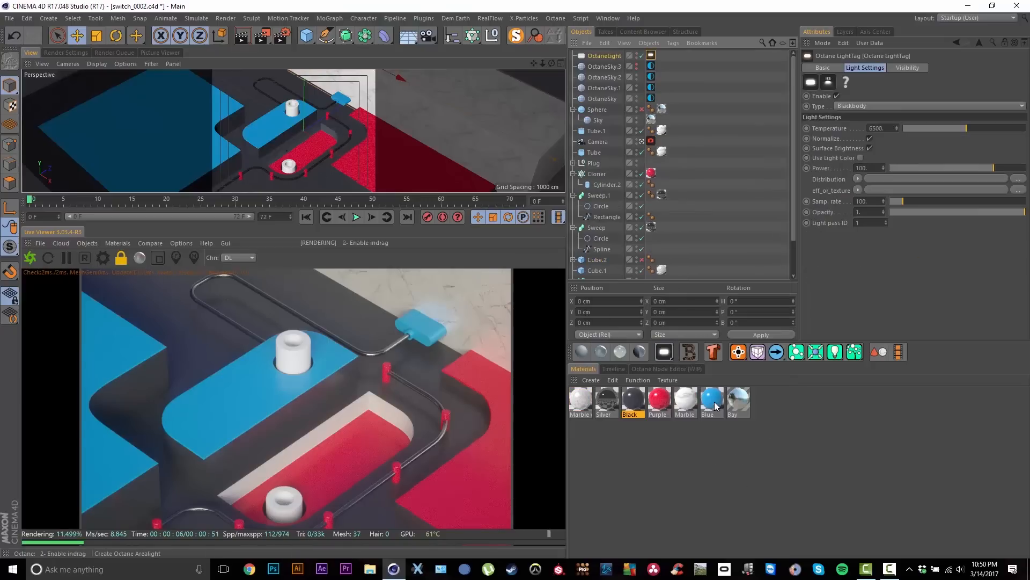
# Roughly move and rotate the area light to about X -360, Y -199, Z 449 cm with a pitch of about -49°
pyautogui.moveTo(315, 142); pyautogui.dragTo(223, 111)
pyautogui.press('r')
pyautogui.press('e')
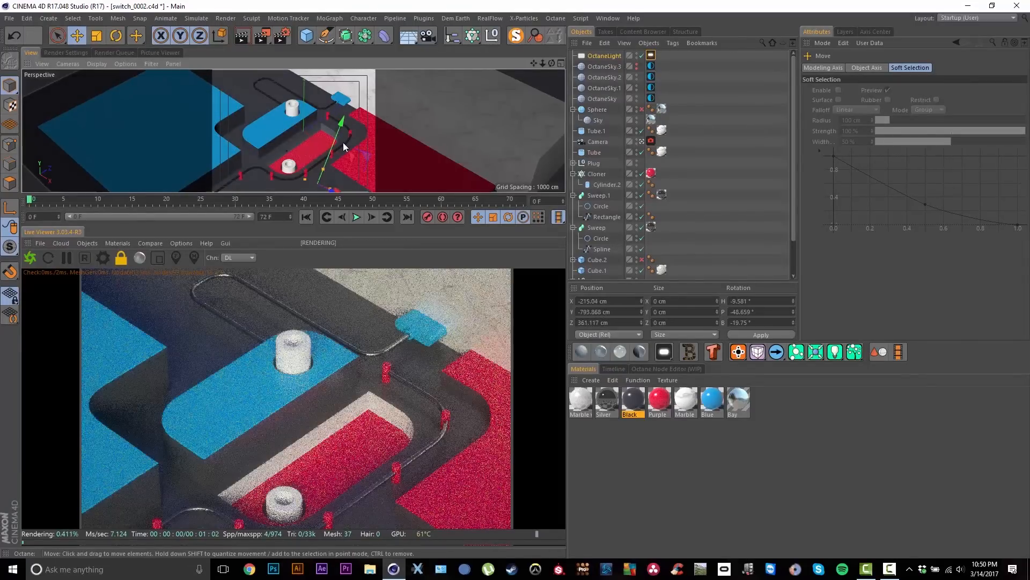
pyautogui.moveTo(338, 144); pyautogui.dragTo(317, 123)
pyautogui.click(152, 63)
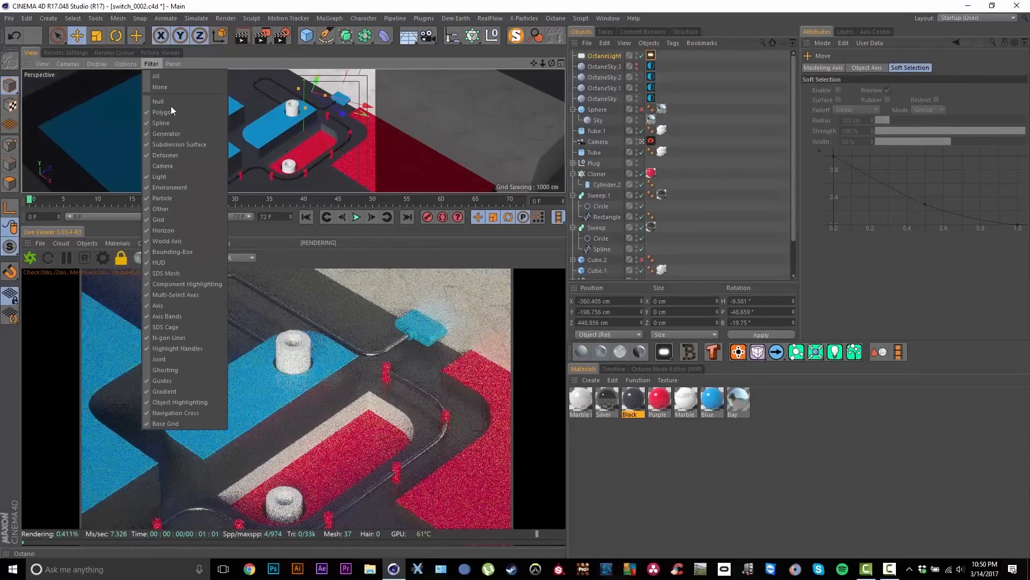
pyautogui.click(343, 162)
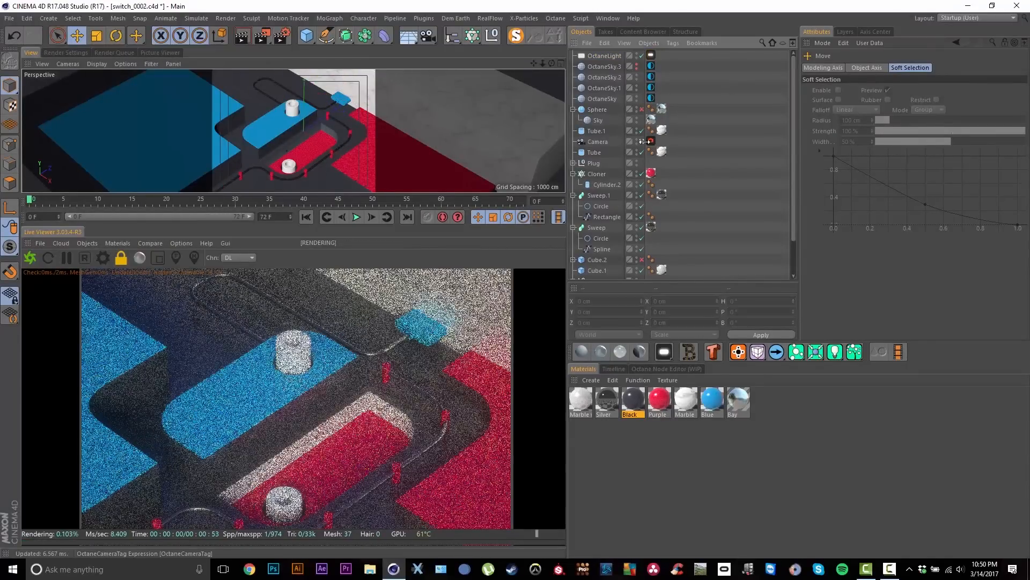
# Leave the scene camera, reselect the area light and enlarge the viewport to view the light from a free angle
pyautogui.click(642, 141)
pyautogui.click(644, 141)
pyautogui.keyDown('alt'); pyautogui.moveTo(242, 133); pyautogui.dragTo(265, 131); pyautogui.keyUp('alt')
pyautogui.keyDown('alt'); pyautogui.moveTo(364, 108); pyautogui.dragTo(294, 131); pyautogui.keyUp('alt')
pyautogui.keyDown('alt'); pyautogui.moveTo(294, 131); pyautogui.dragTo(329, 143, button='right'); pyautogui.keyUp('alt')
pyautogui.keyDown('alt'); pyautogui.moveTo(329, 143); pyautogui.dragTo(337, 110); pyautogui.keyUp('alt')
pyautogui.click(606, 56)
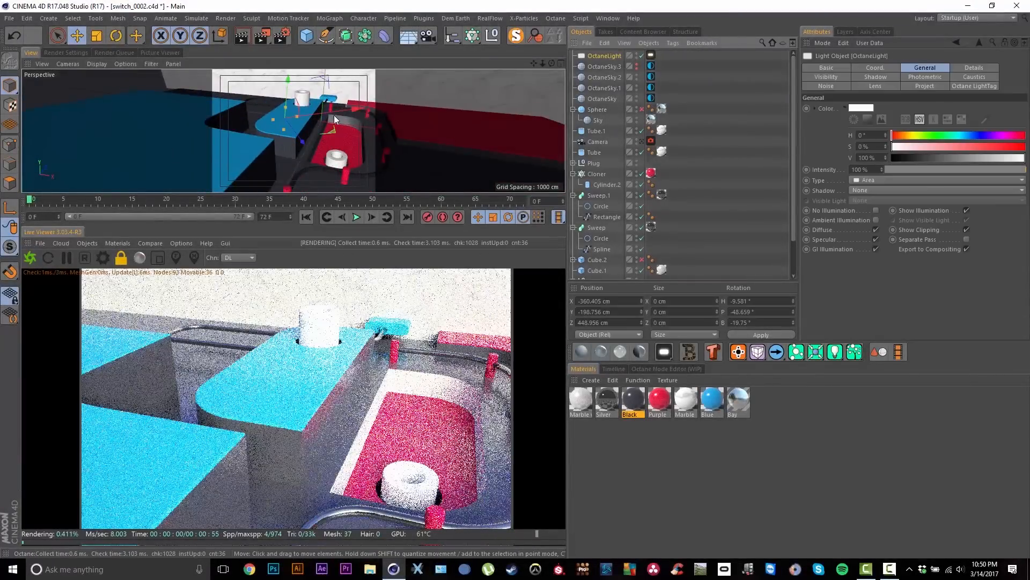
pyautogui.keyDown('alt'); pyautogui.moveTo(301, 142); pyautogui.dragTo(325, 146); pyautogui.keyUp('alt')
pyautogui.keyDown('alt'); pyautogui.moveTo(209, 124); pyautogui.dragTo(321, 362); pyautogui.keyUp('alt')
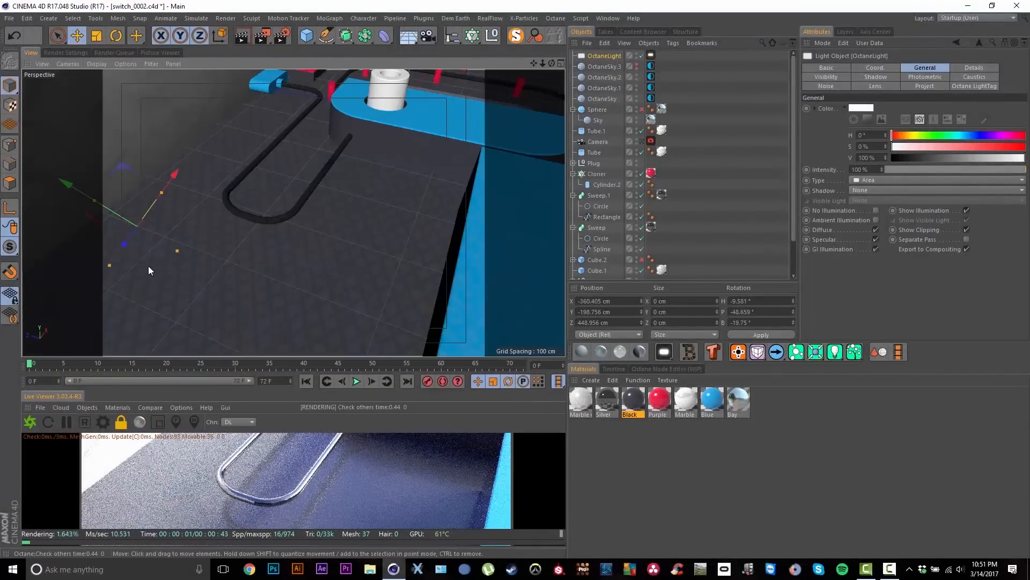
# Position the area light above the model at about X 164, Y 749, Z -412 cm, angled downward, and return to the scene camera
pyautogui.moveTo(119, 245); pyautogui.dragTo(186, 147)
pyautogui.moveTo(219, 79); pyautogui.dragTo(316, 92)
pyautogui.keyDown('alt'); pyautogui.moveTo(317, 92); pyautogui.dragTo(349, 231, button='middle'); pyautogui.keyUp('alt')
pyautogui.moveTo(297, 133); pyautogui.dragTo(446, 192)
pyautogui.press('t')
pyautogui.press('r')
pyautogui.click(642, 141)
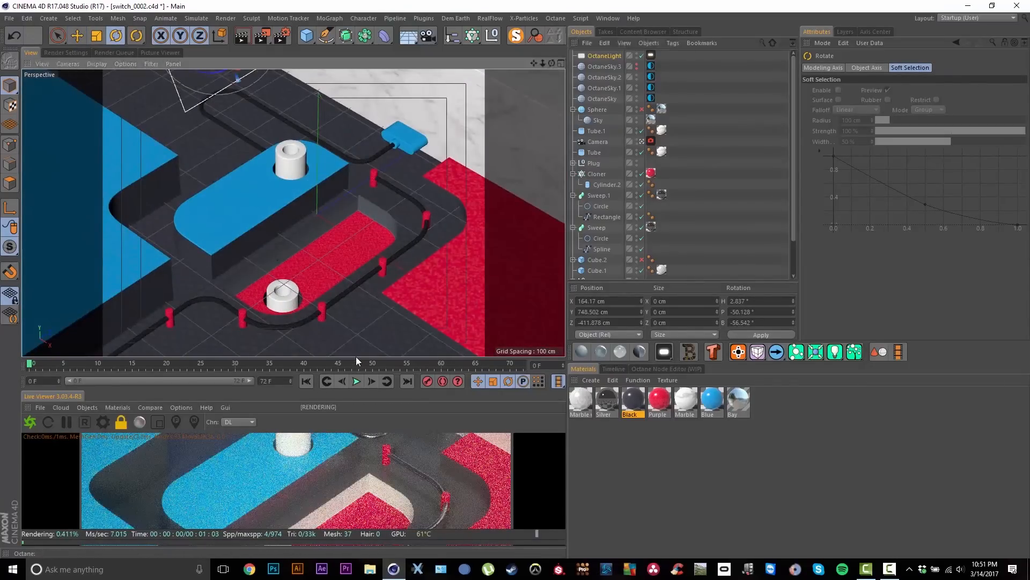
pyautogui.moveTo(359, 358); pyautogui.dragTo(373, 150)
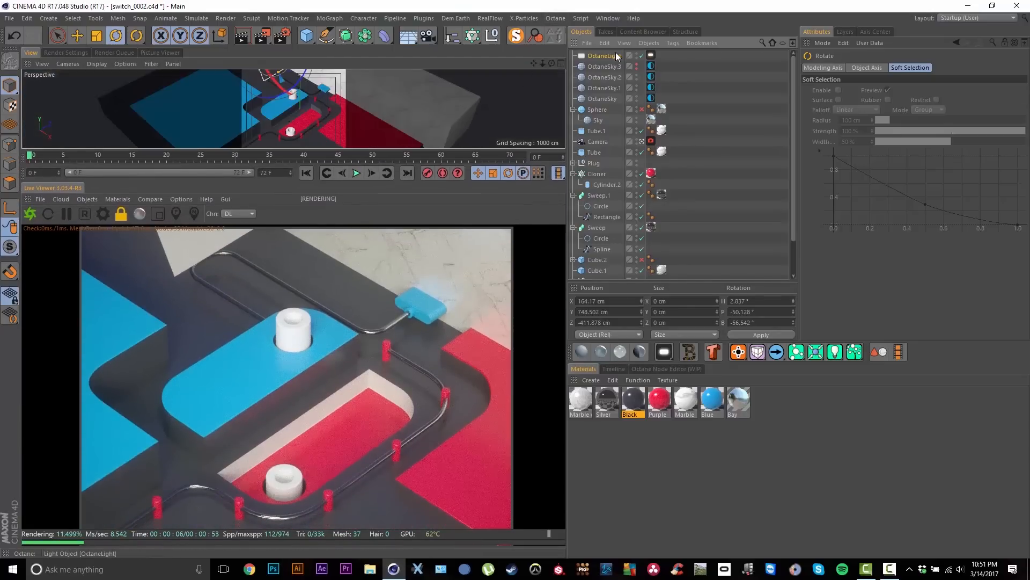
# Turn off camera visibility in the area light's Octane light tag
pyautogui.click(660, 56)
pyautogui.click(653, 55)
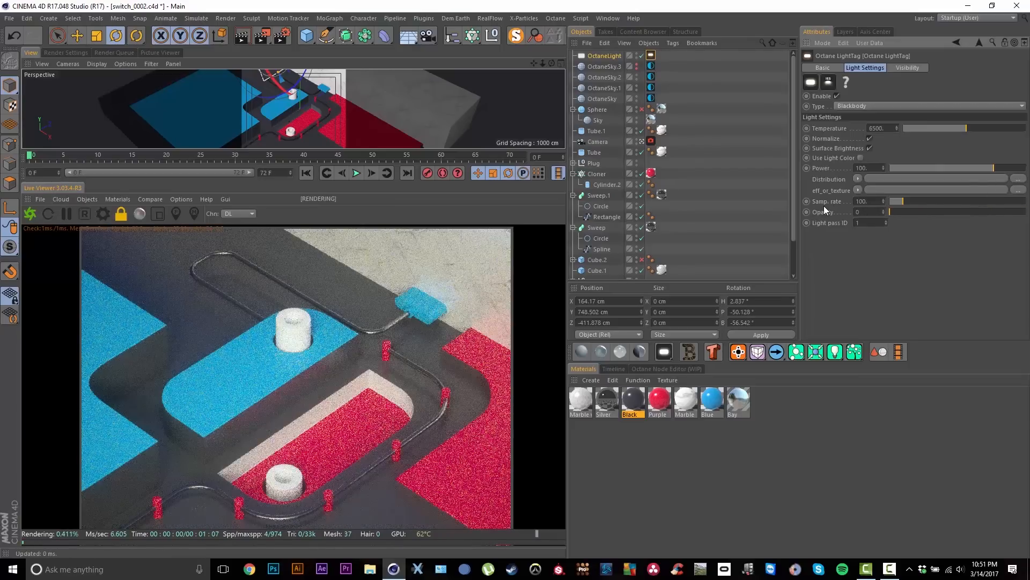
pyautogui.click(908, 67)
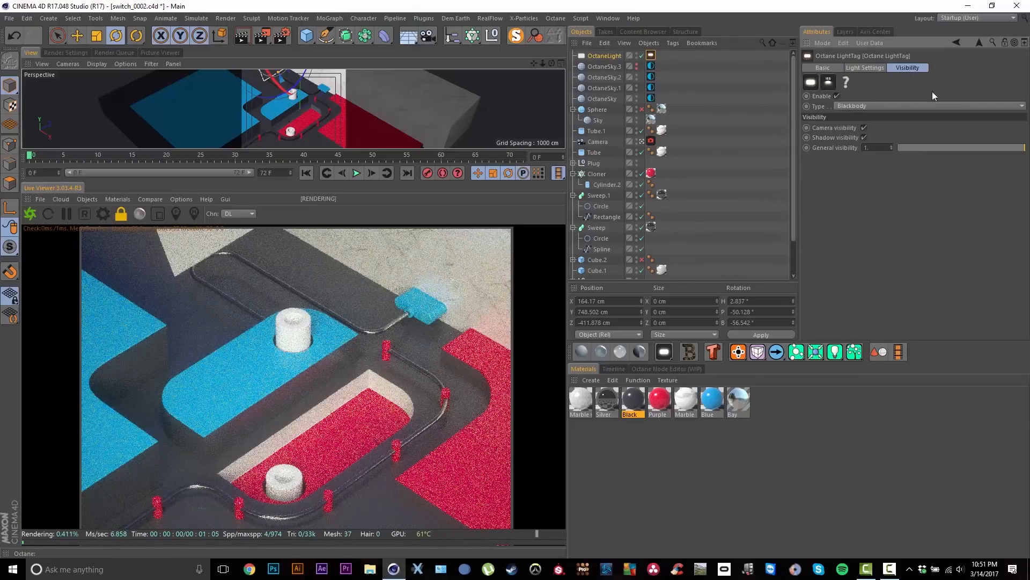
pyautogui.click(864, 128)
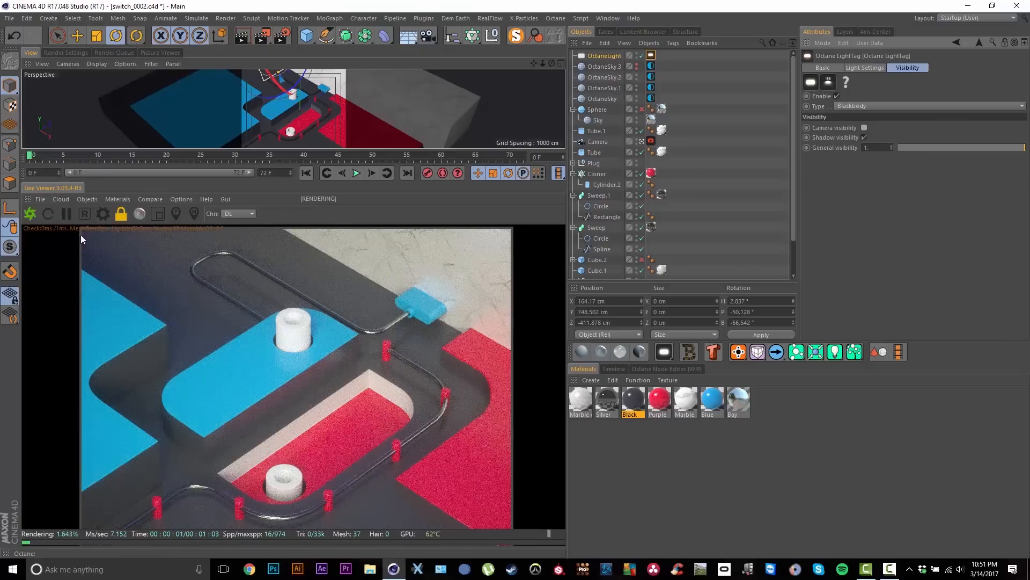
# Store the render, compare it with the area light disabled using the A/B divider, and re-enable the light
pyautogui.click(148, 199)
pyautogui.click(155, 212)
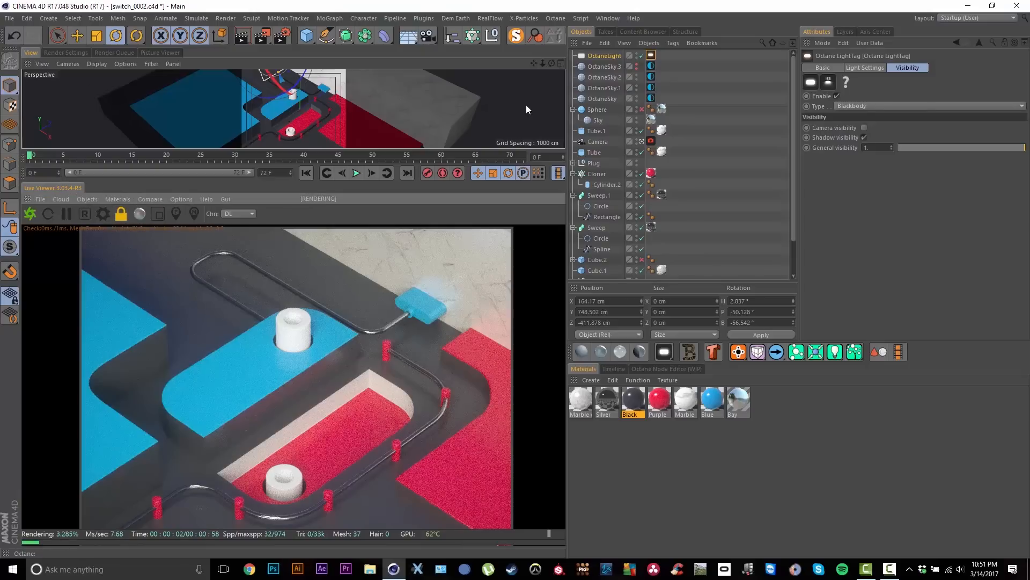
pyautogui.moveTo(295, 416); pyautogui.dragTo(99, 376)
pyautogui.moveTo(346, 365); pyautogui.dragTo(99, 385)
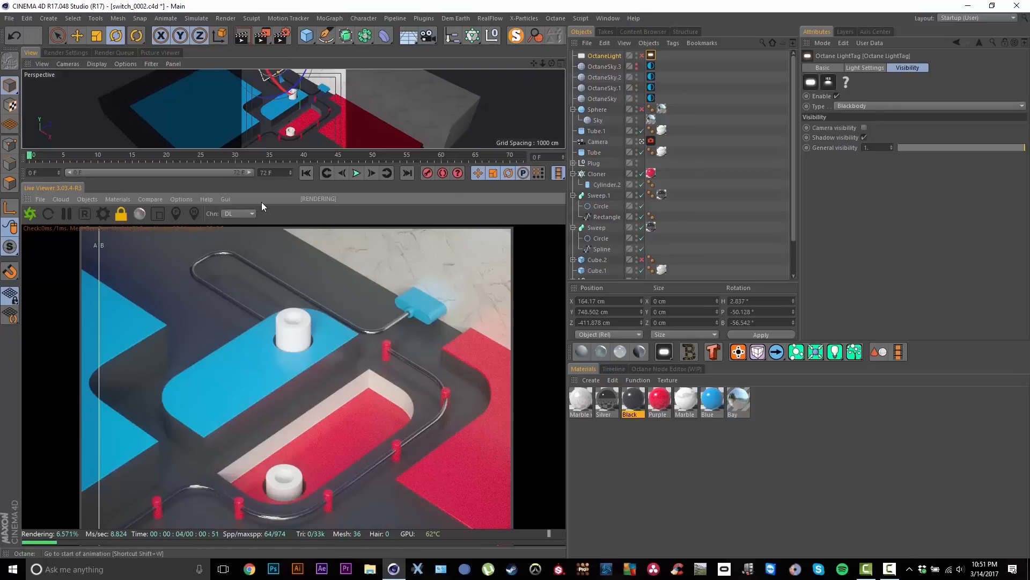
pyautogui.click(159, 217)
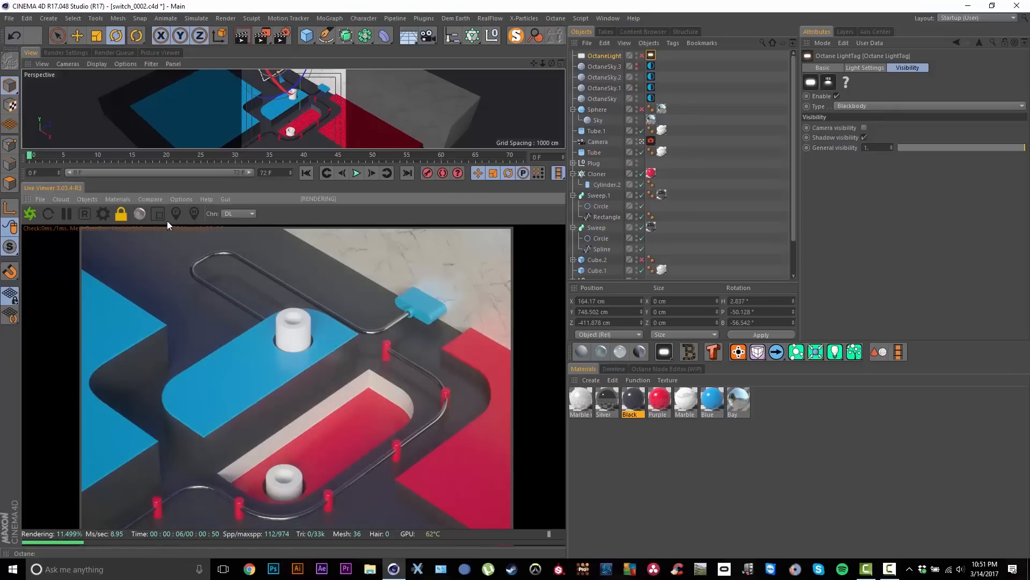
pyautogui.click(642, 56)
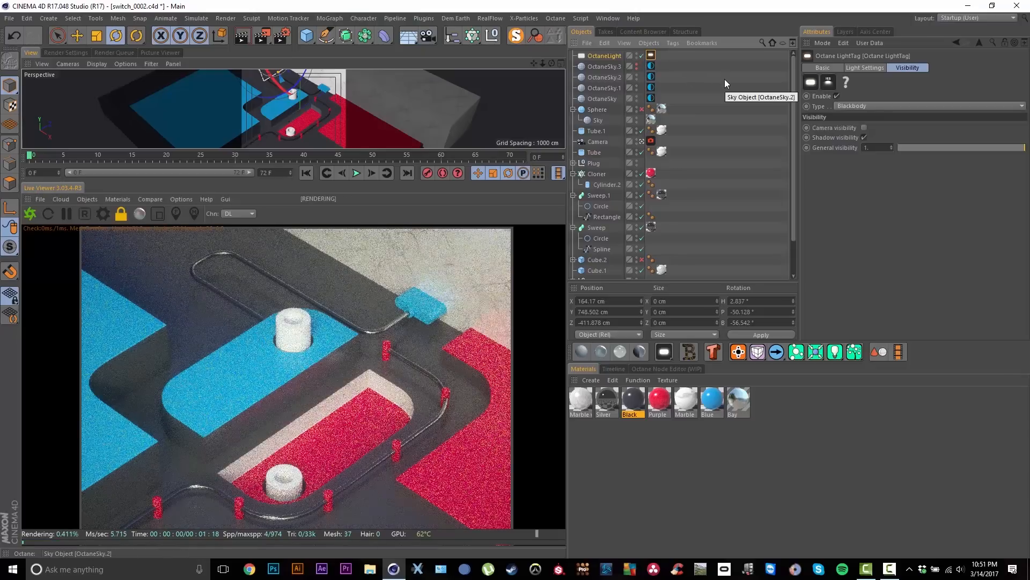